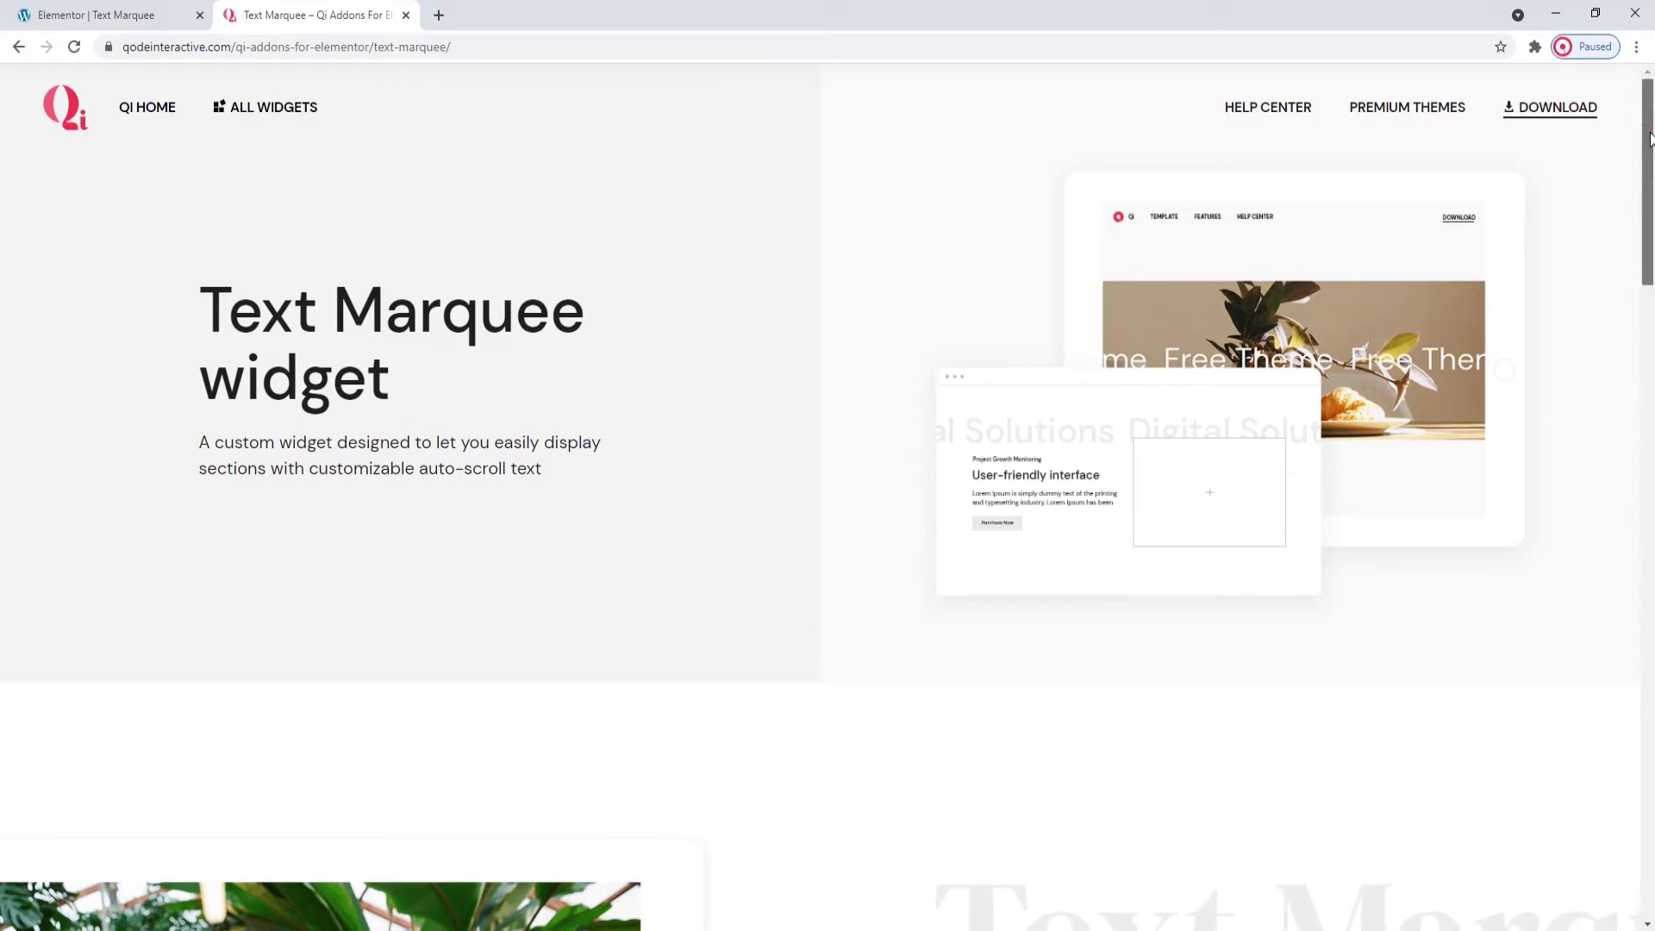
Scroll the Qi Addons Text Marquee demo page down to the outlined AUTO-SCROLL example
left_click_drag(1649, 138, 1652, 275)
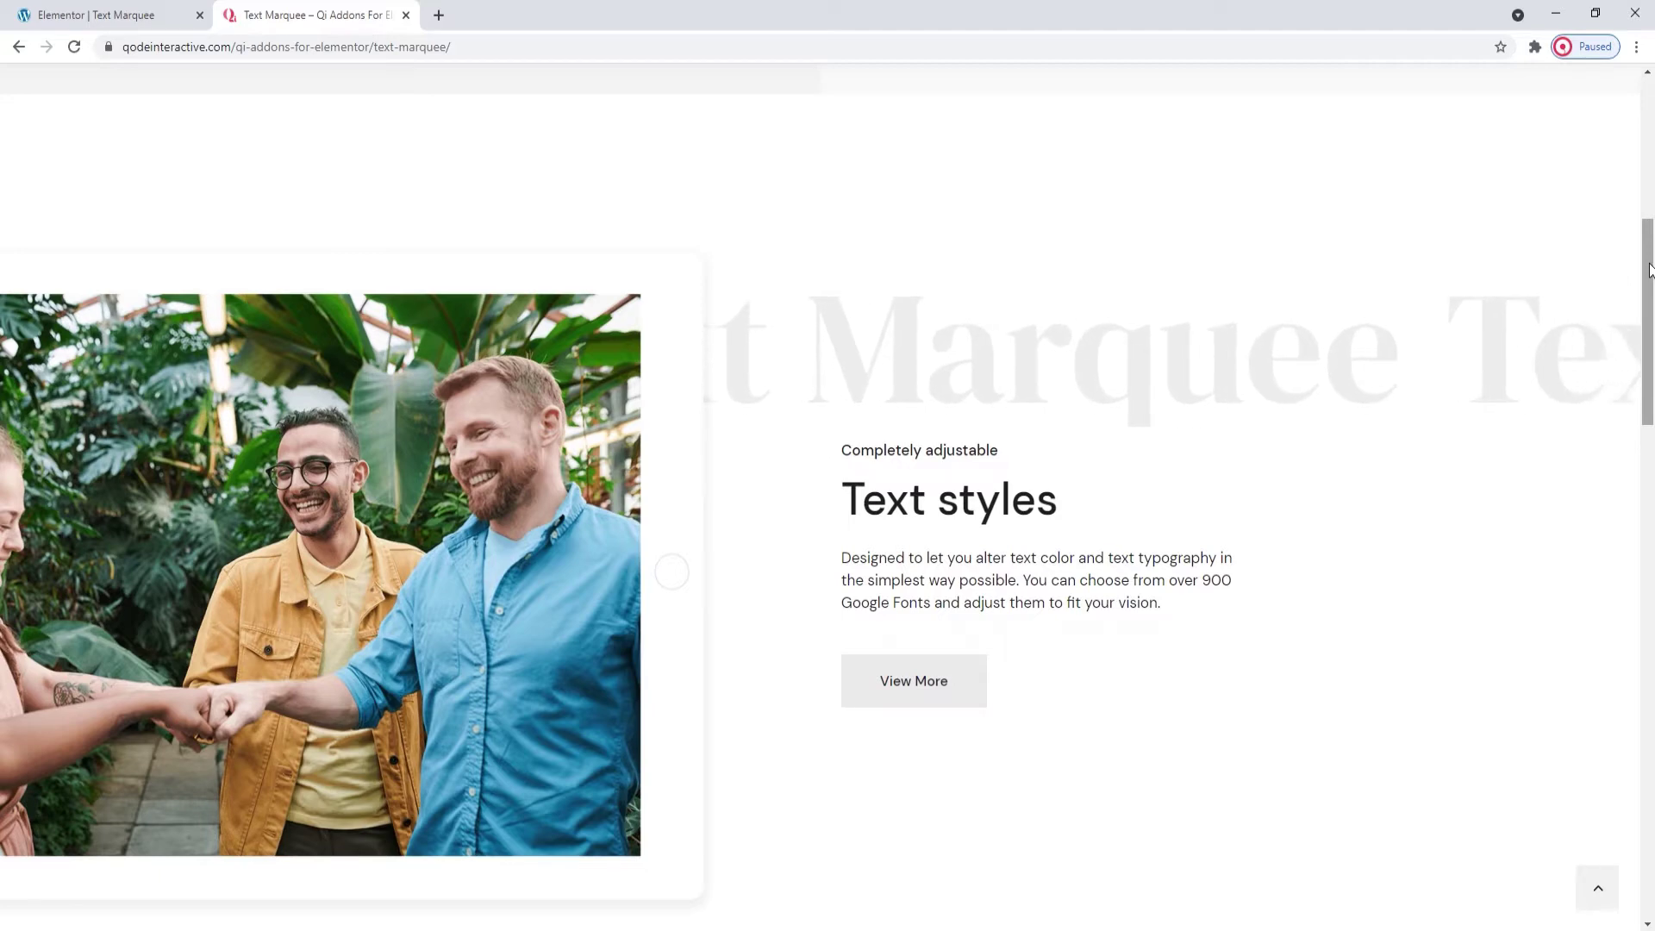
left_click_drag(1650, 270, 1652, 458)
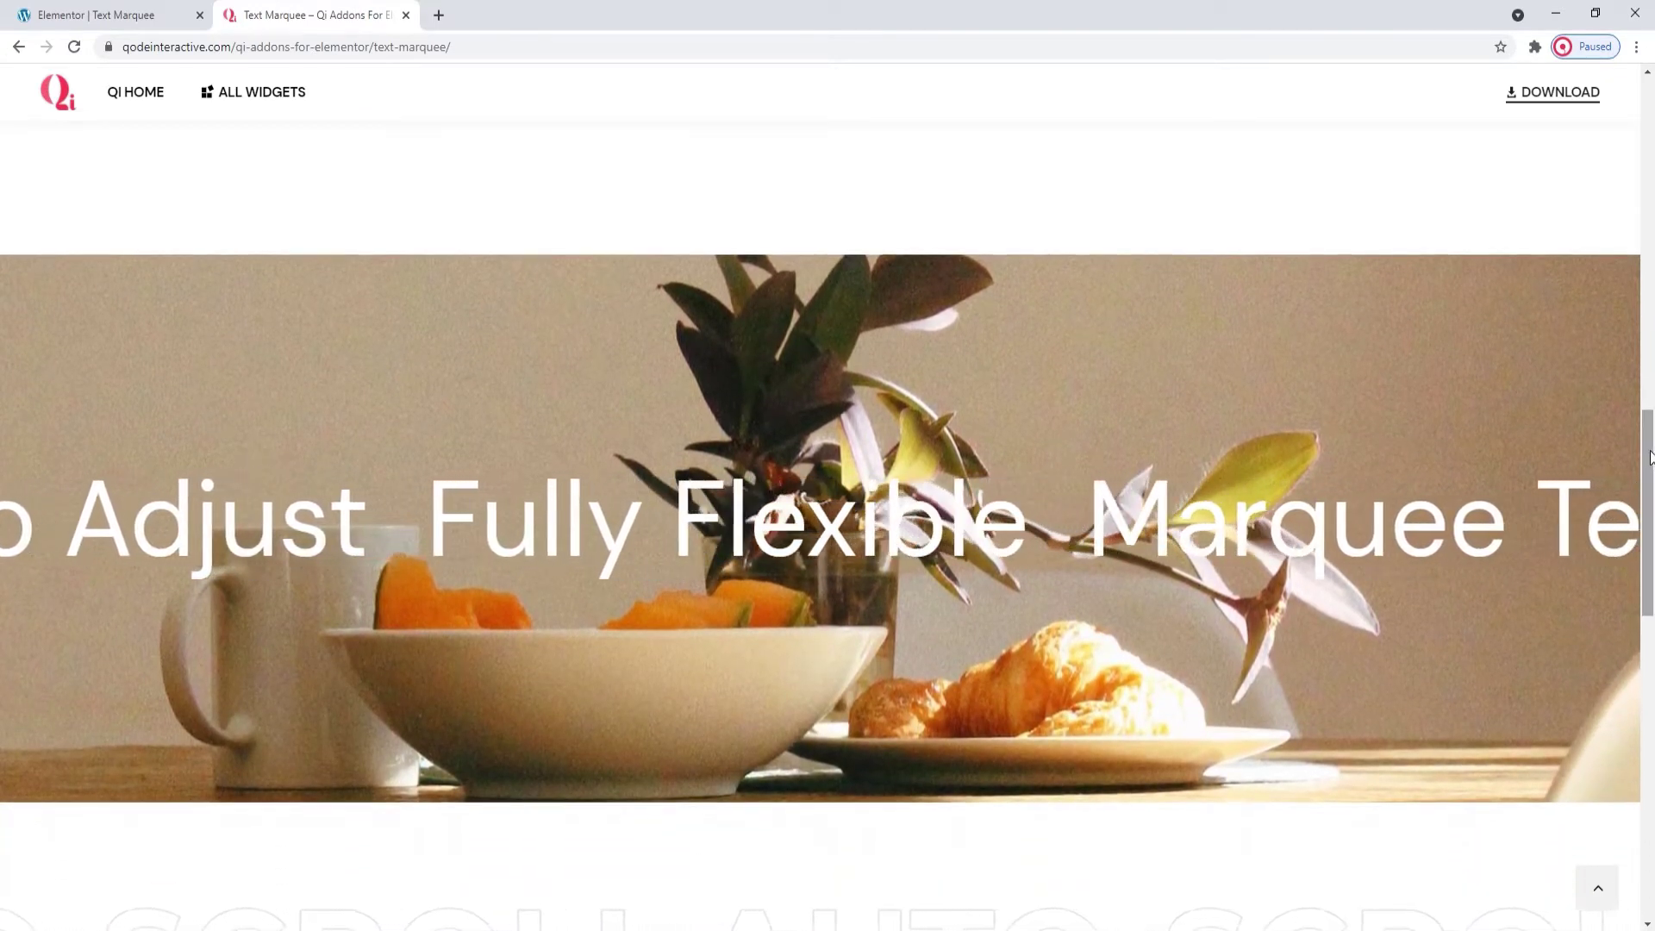
left_click_drag(1650, 458, 1651, 629)
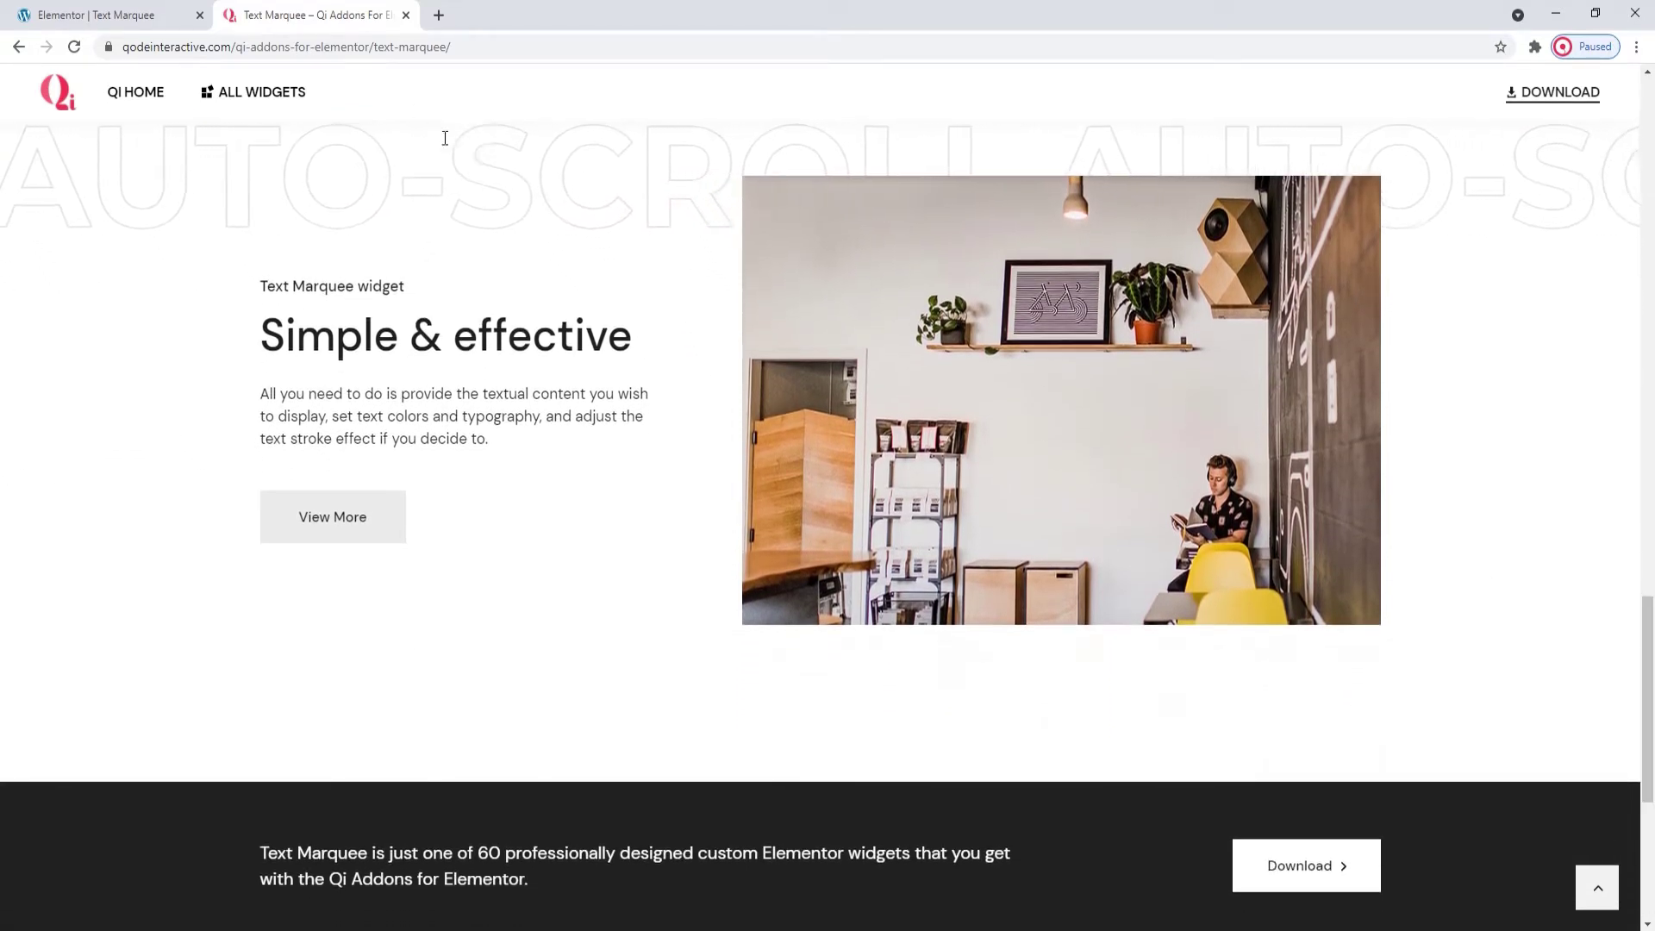
In the Elementor editor, search 'text ma' and drop a Text Marquee widget into the empty section
left_click(173, 9)
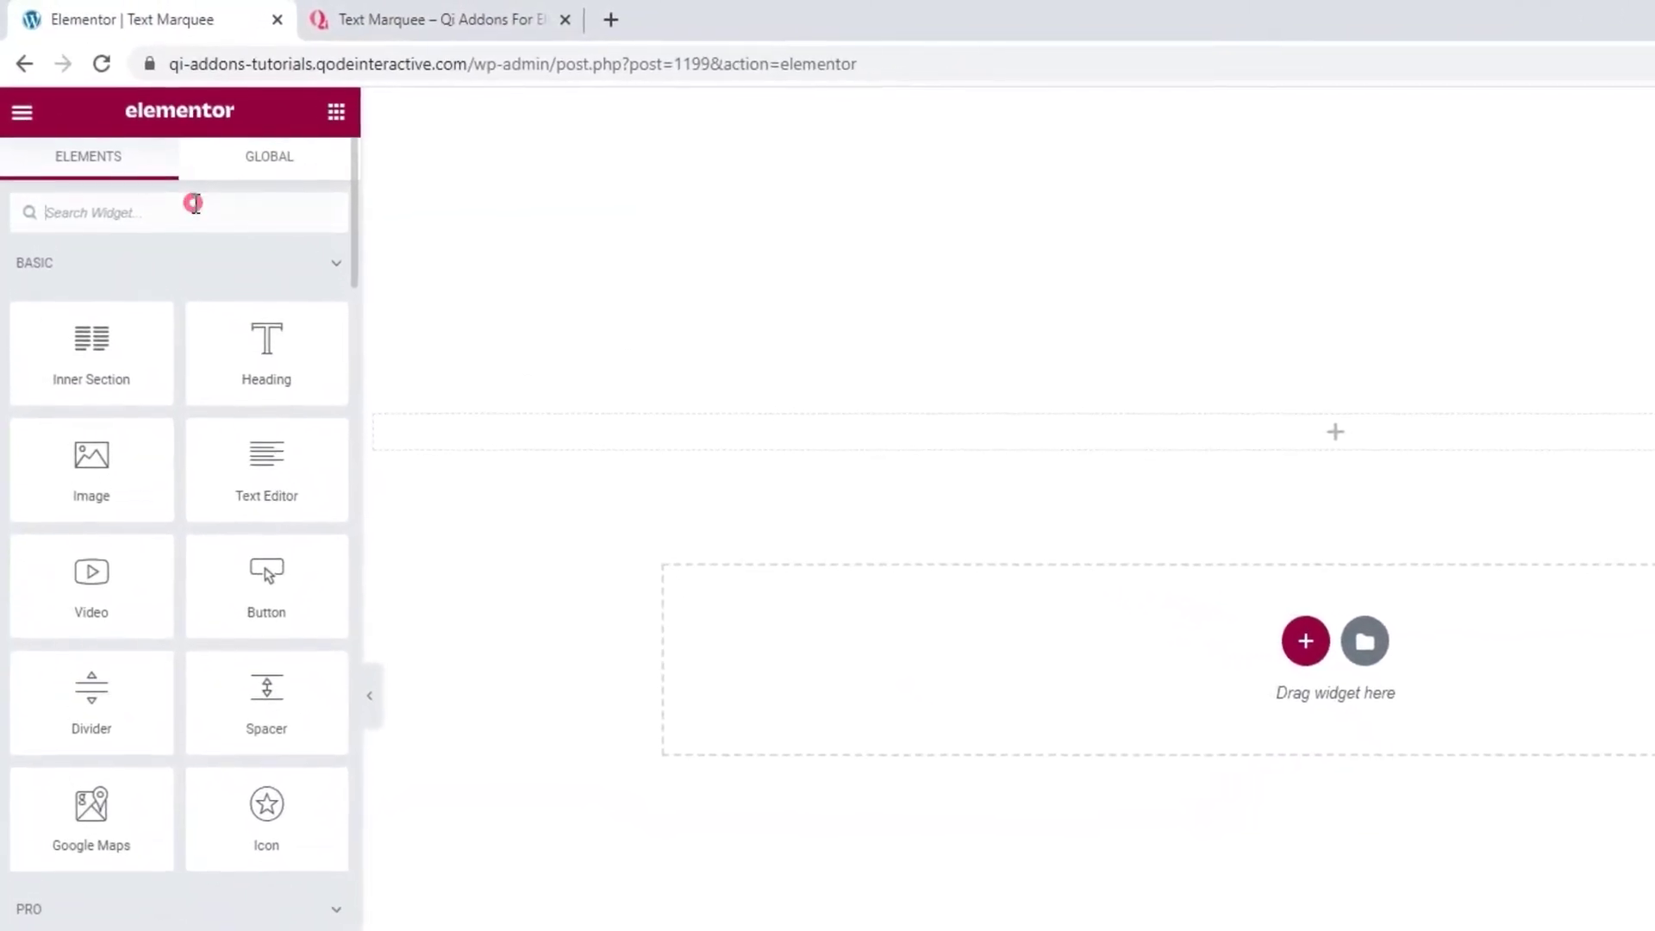
type("tex")
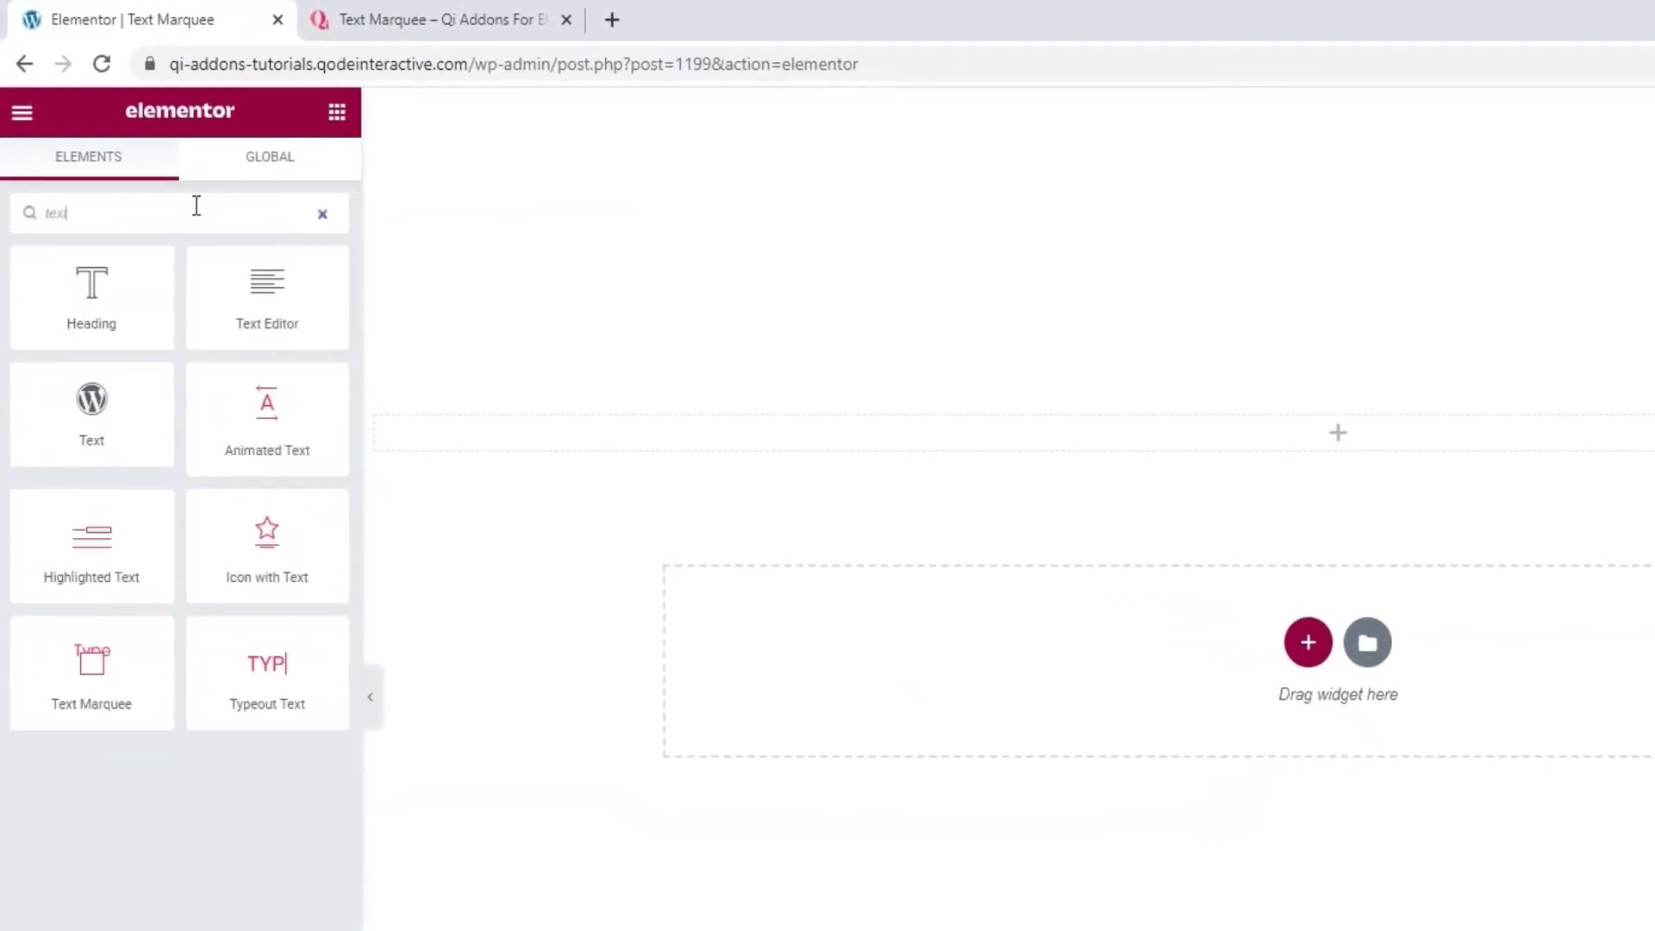
type("t ma")
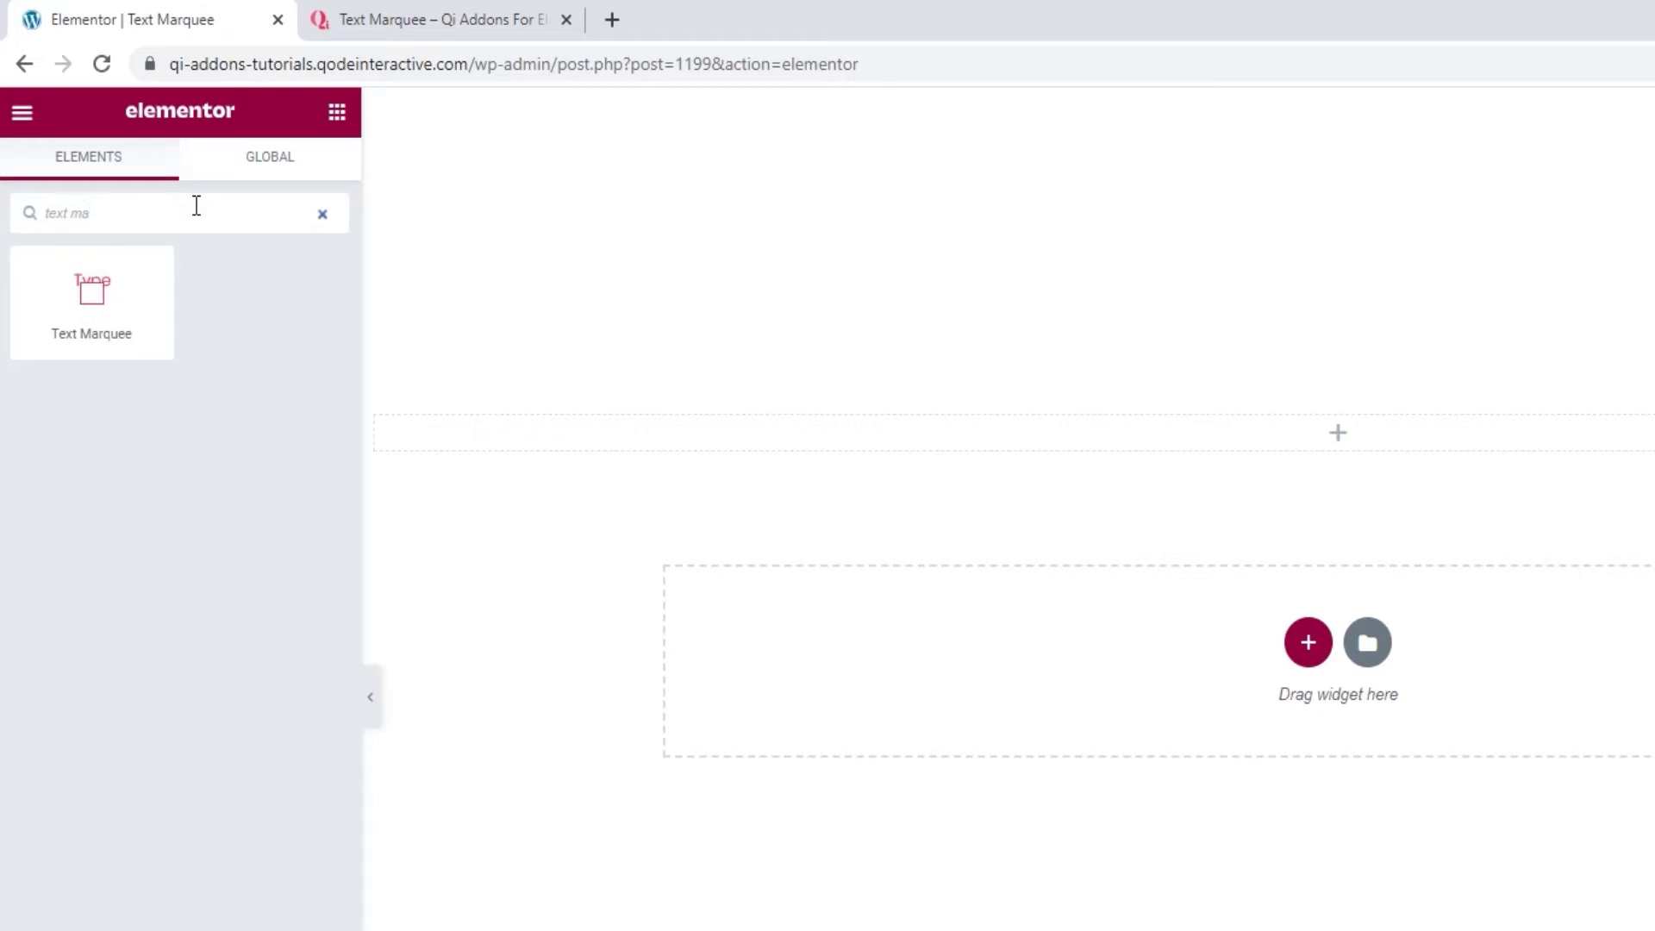
left_click_drag(145, 251, 814, 435)
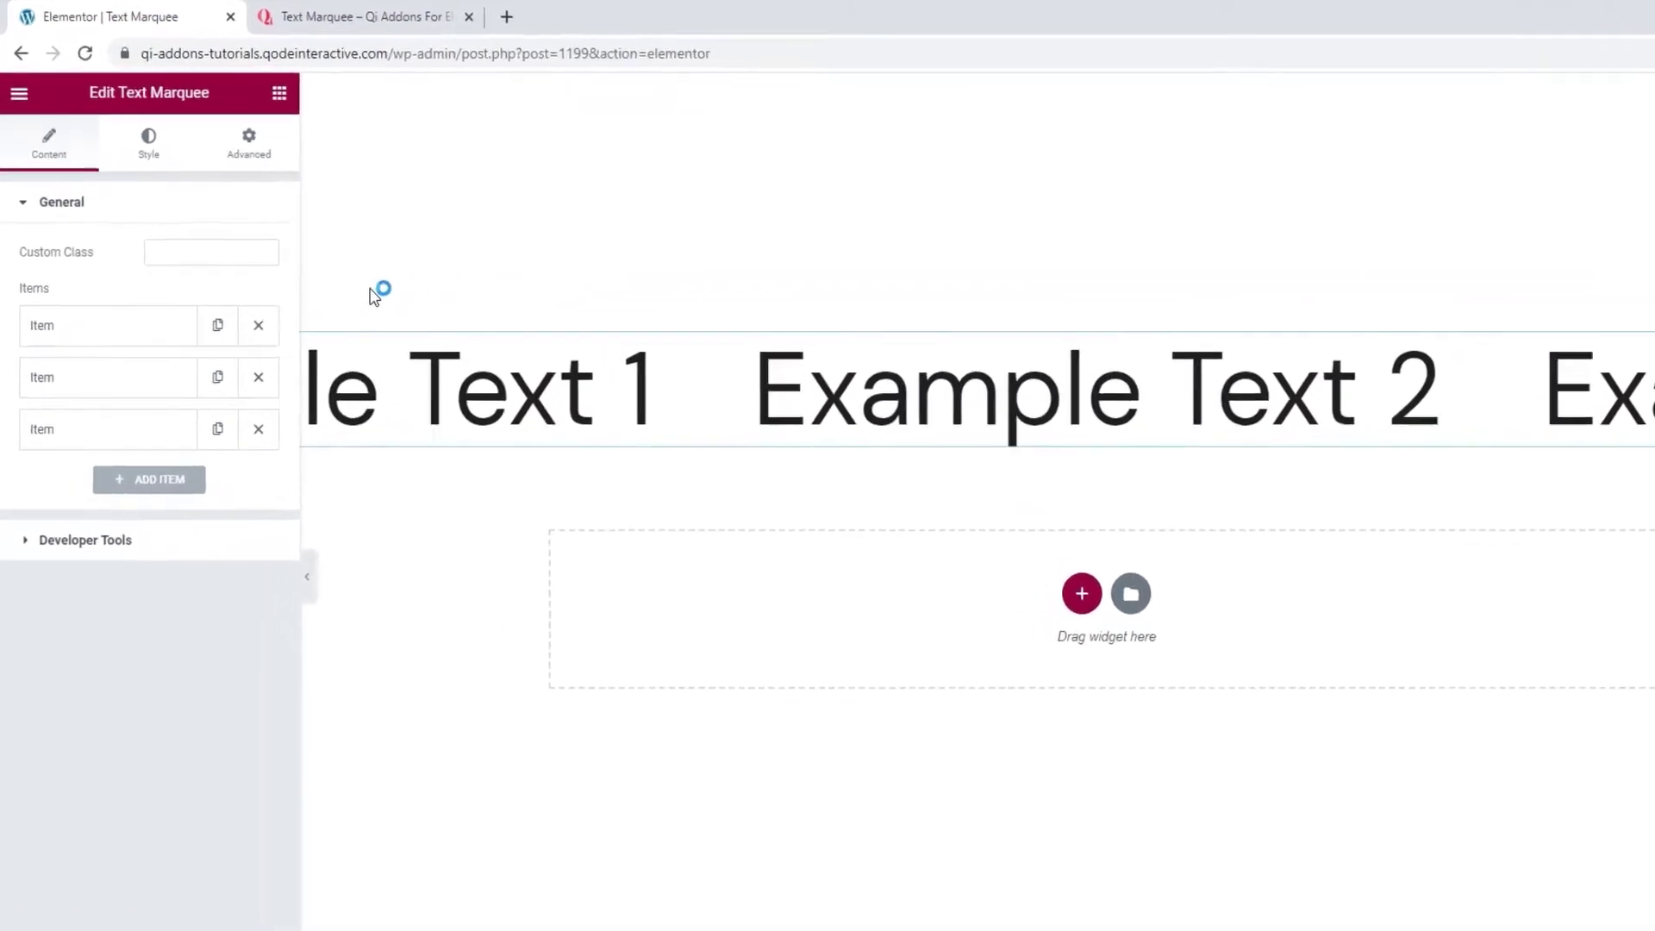
left_click(200, 370)
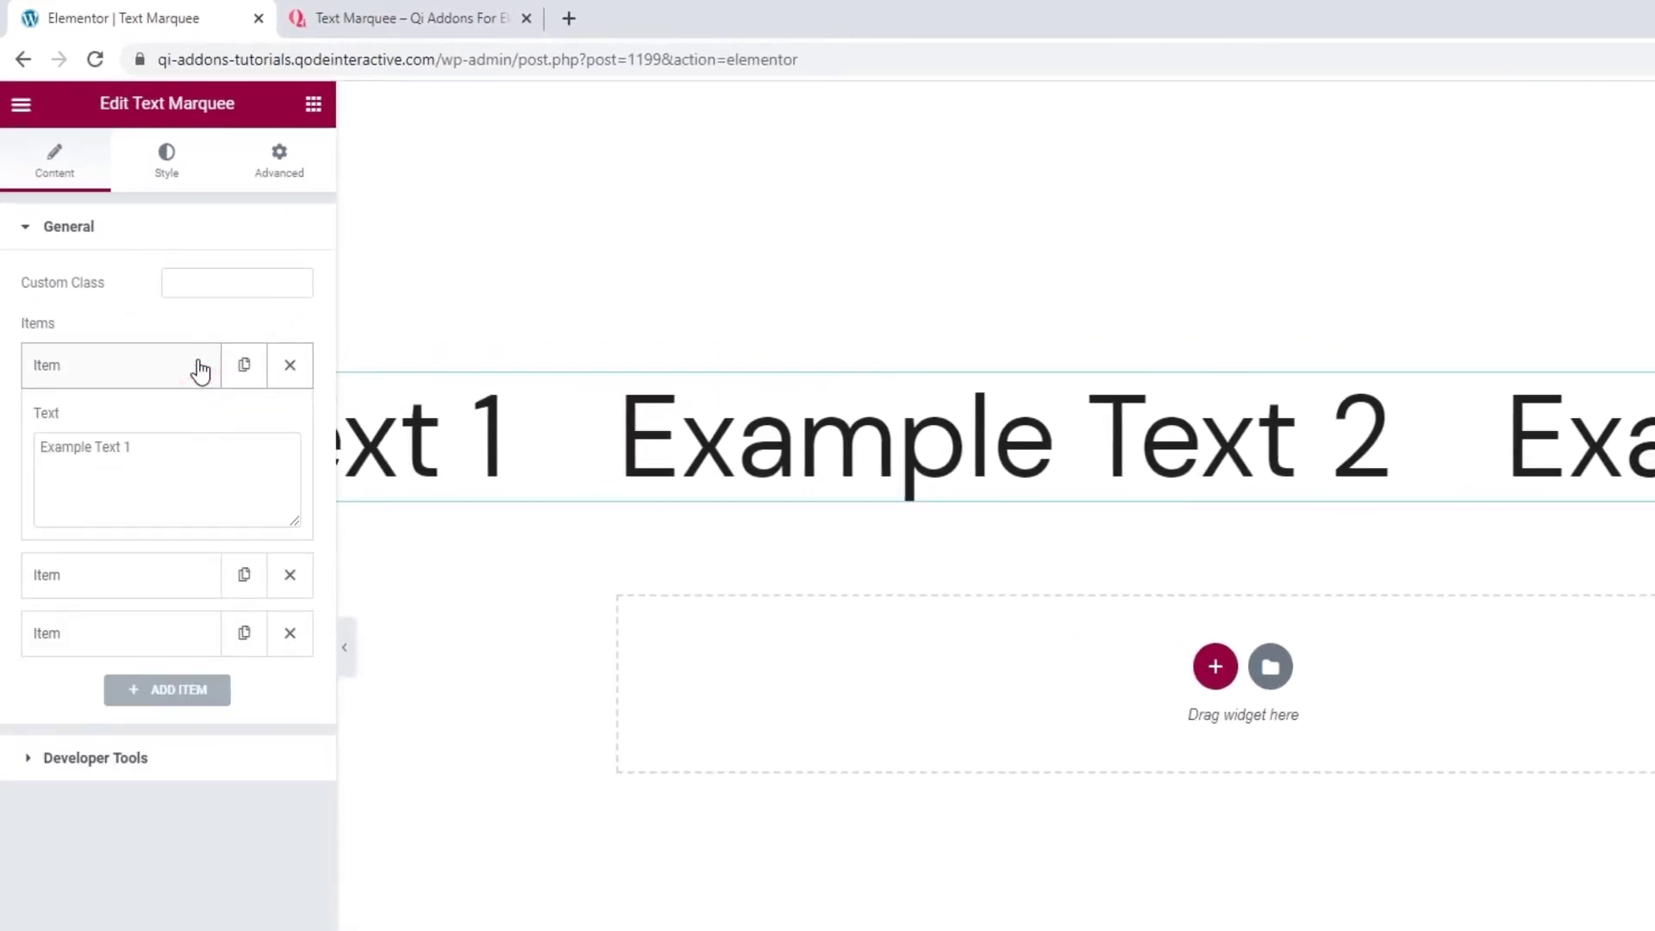
Delete the third marquee item and replace Item 1's text with 'Auto-scroll'
left_click(192, 566)
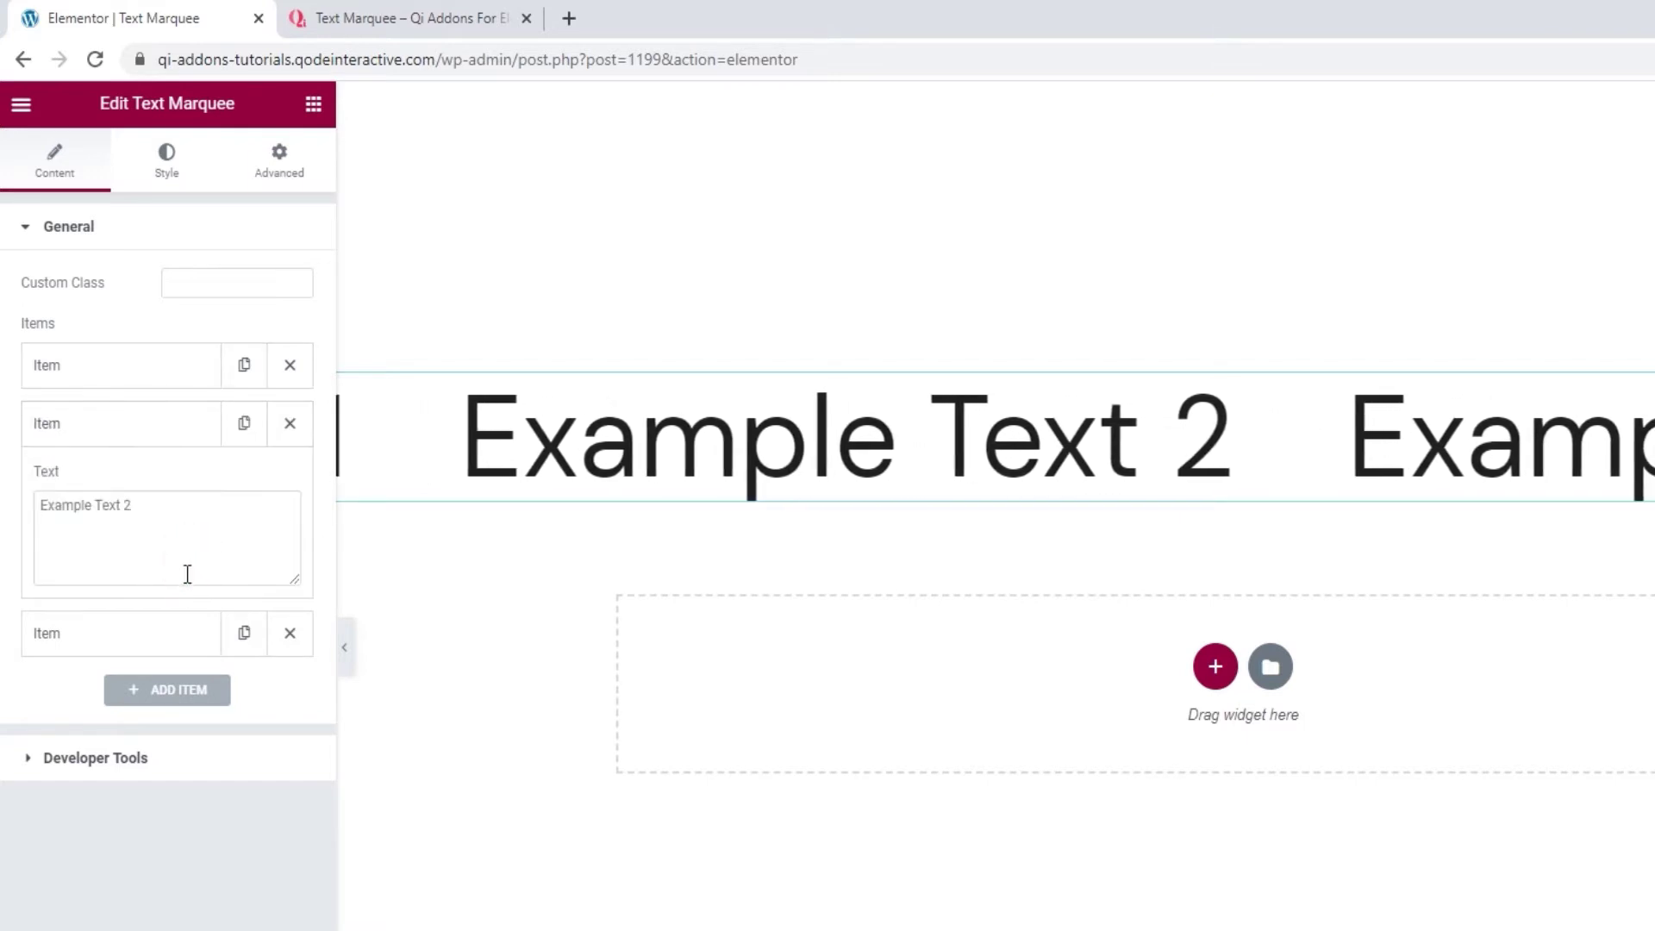
left_click(162, 630)
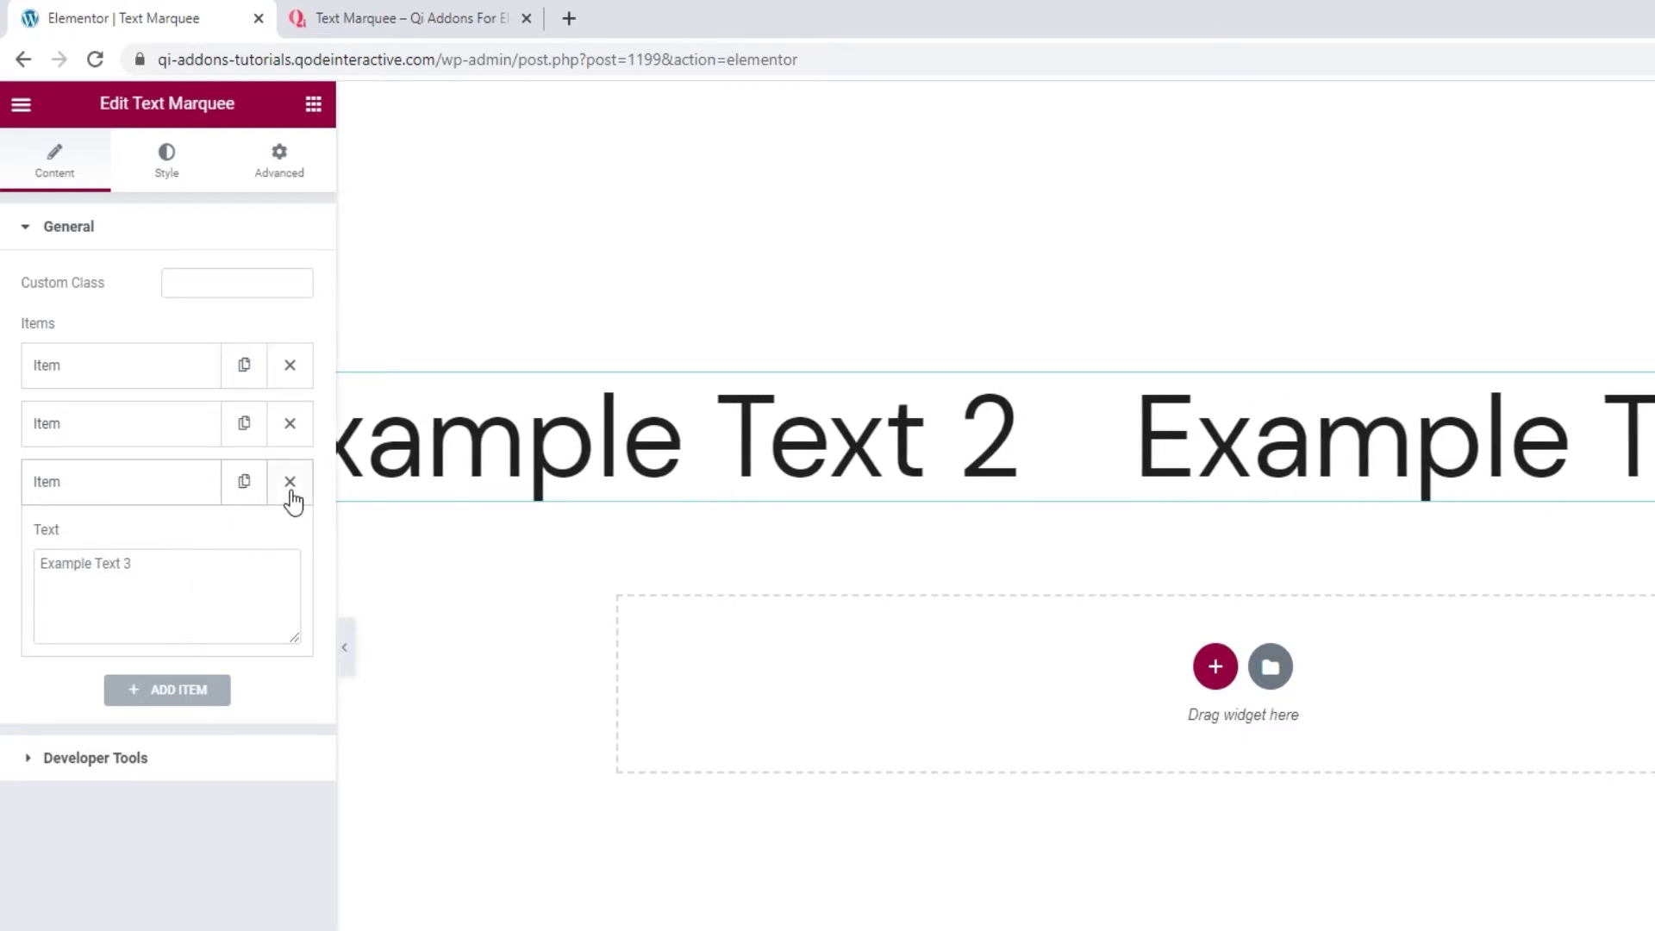
left_click(289, 481)
left_click(179, 381)
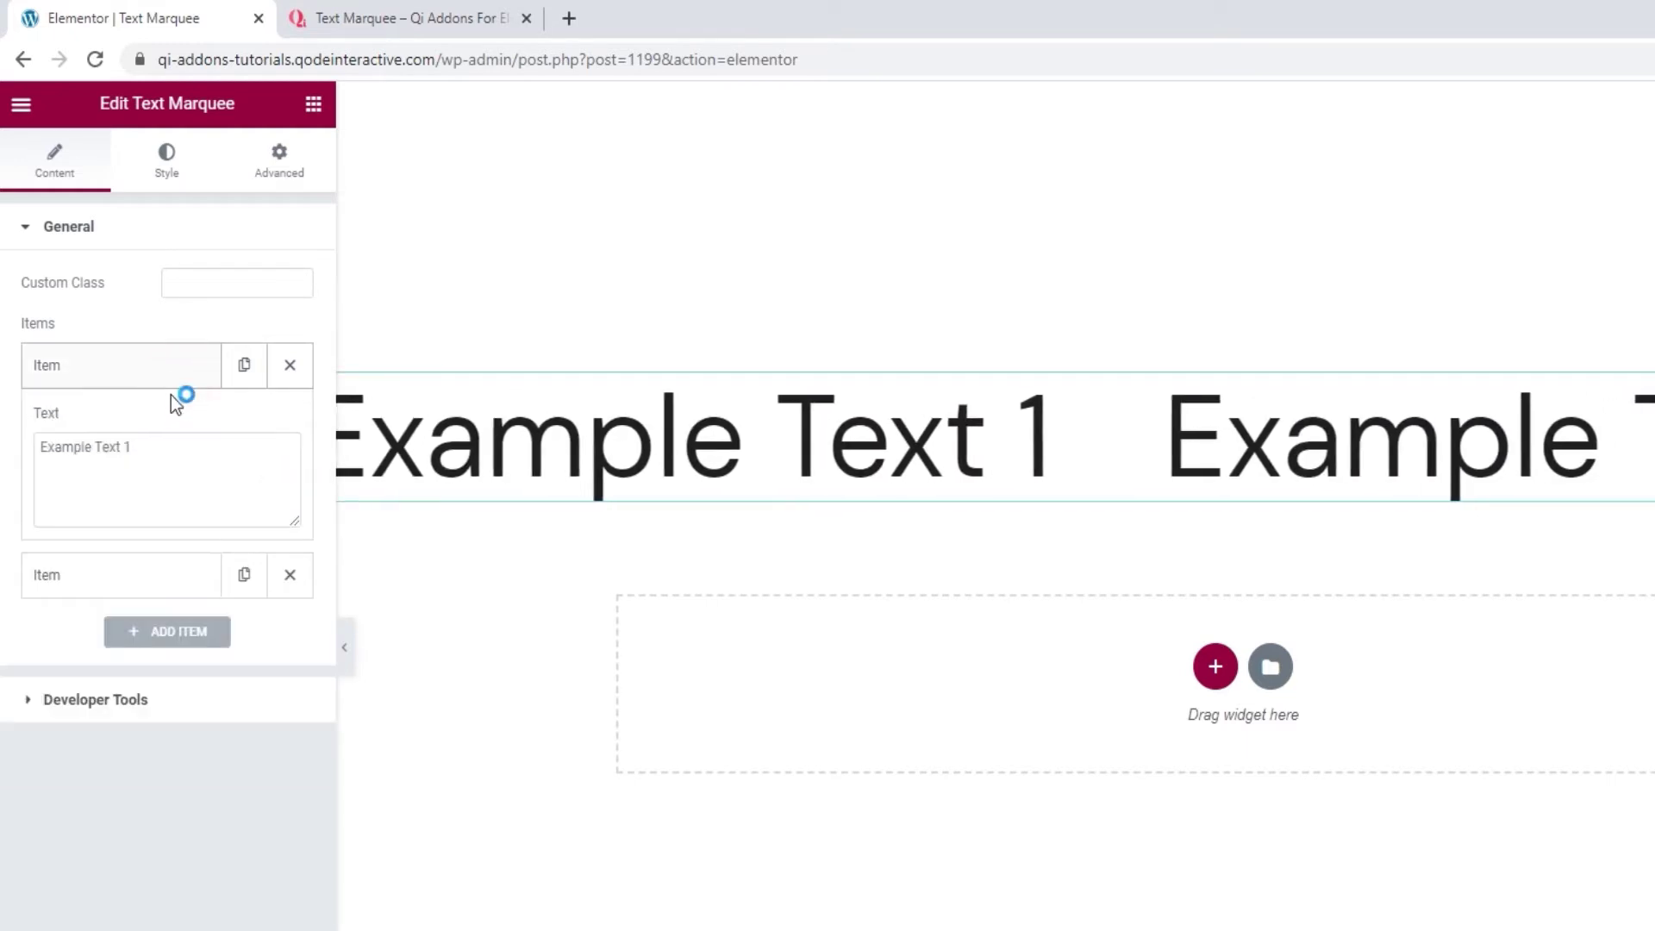
triple_click(169, 444)
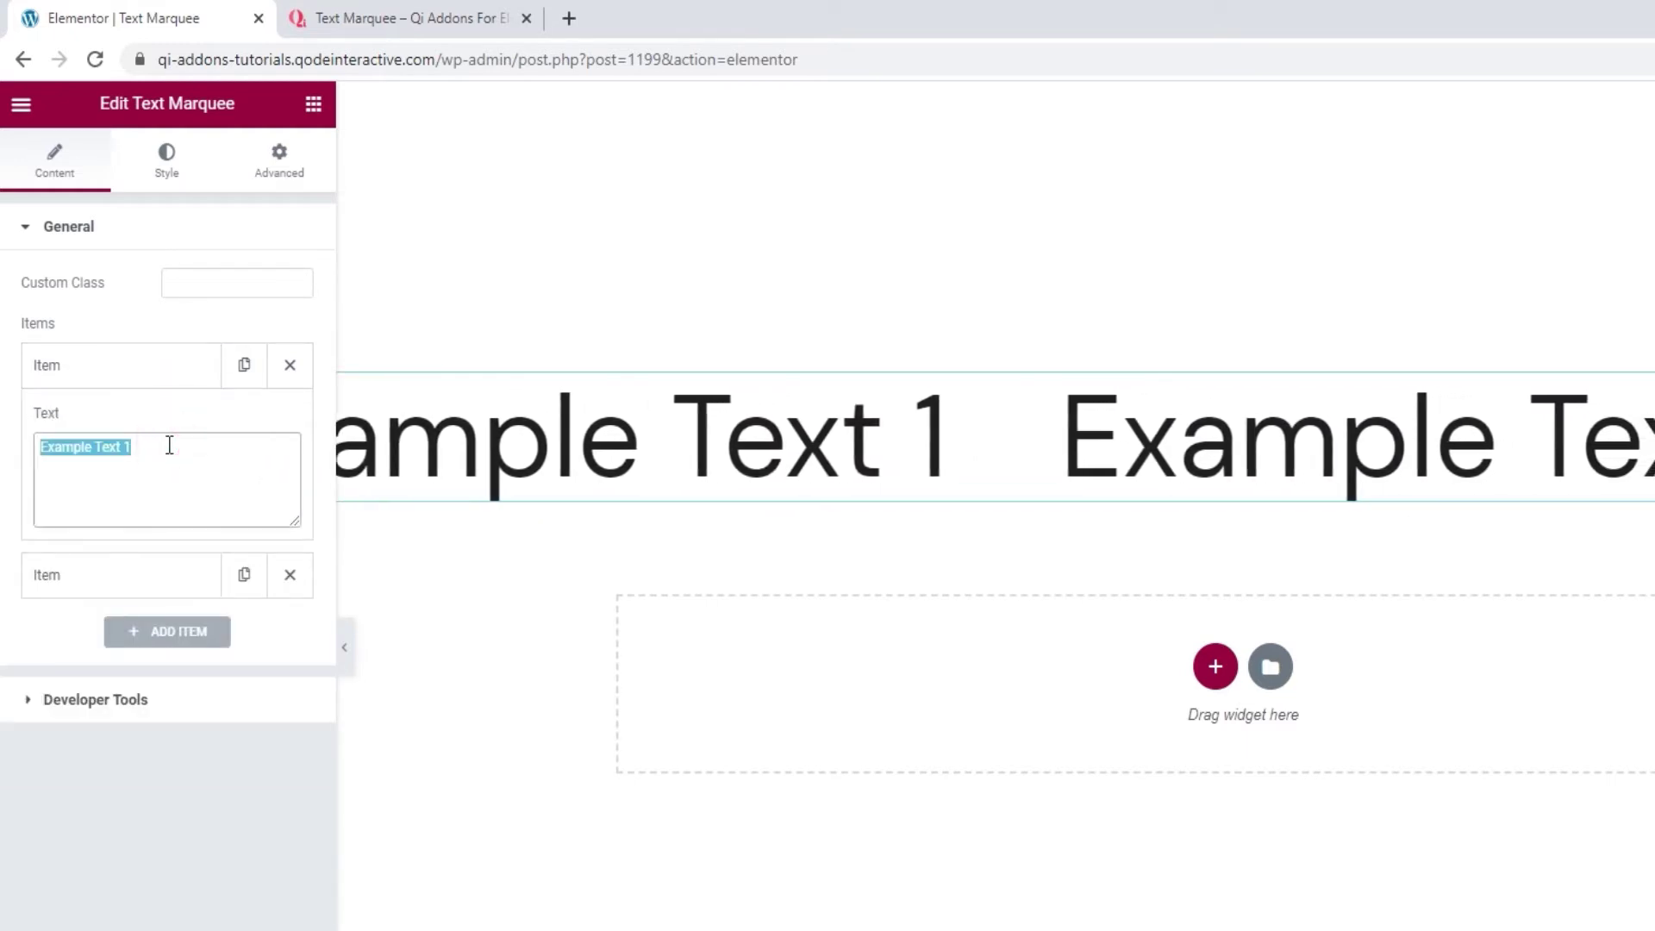
type("Auto-")
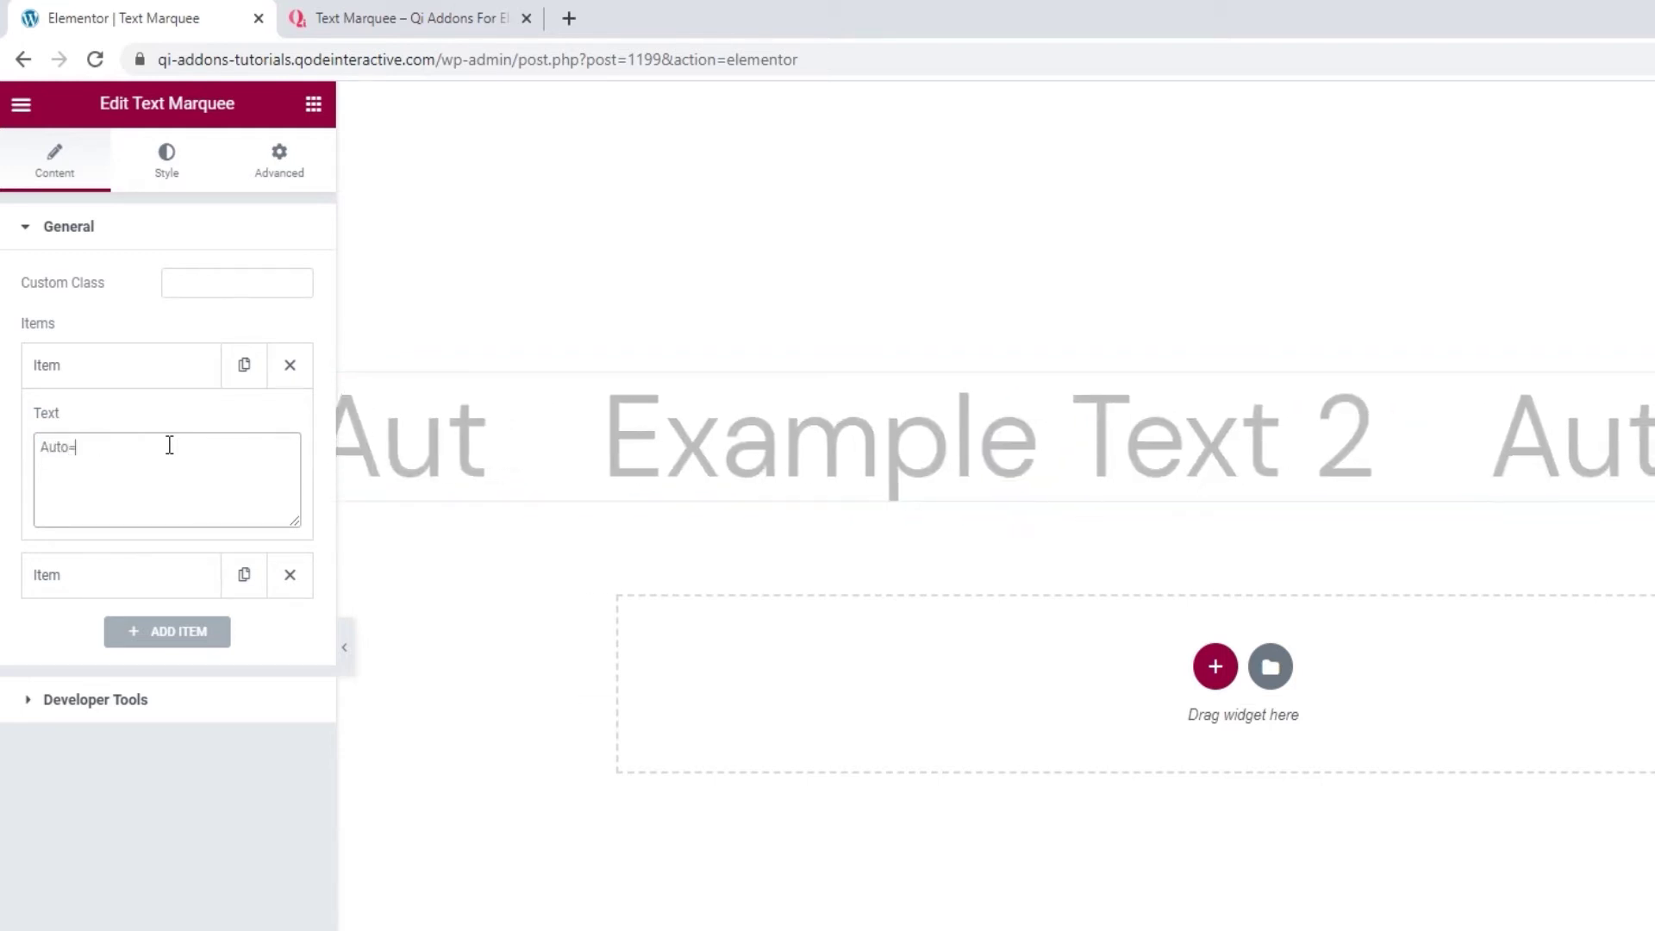
type("=")
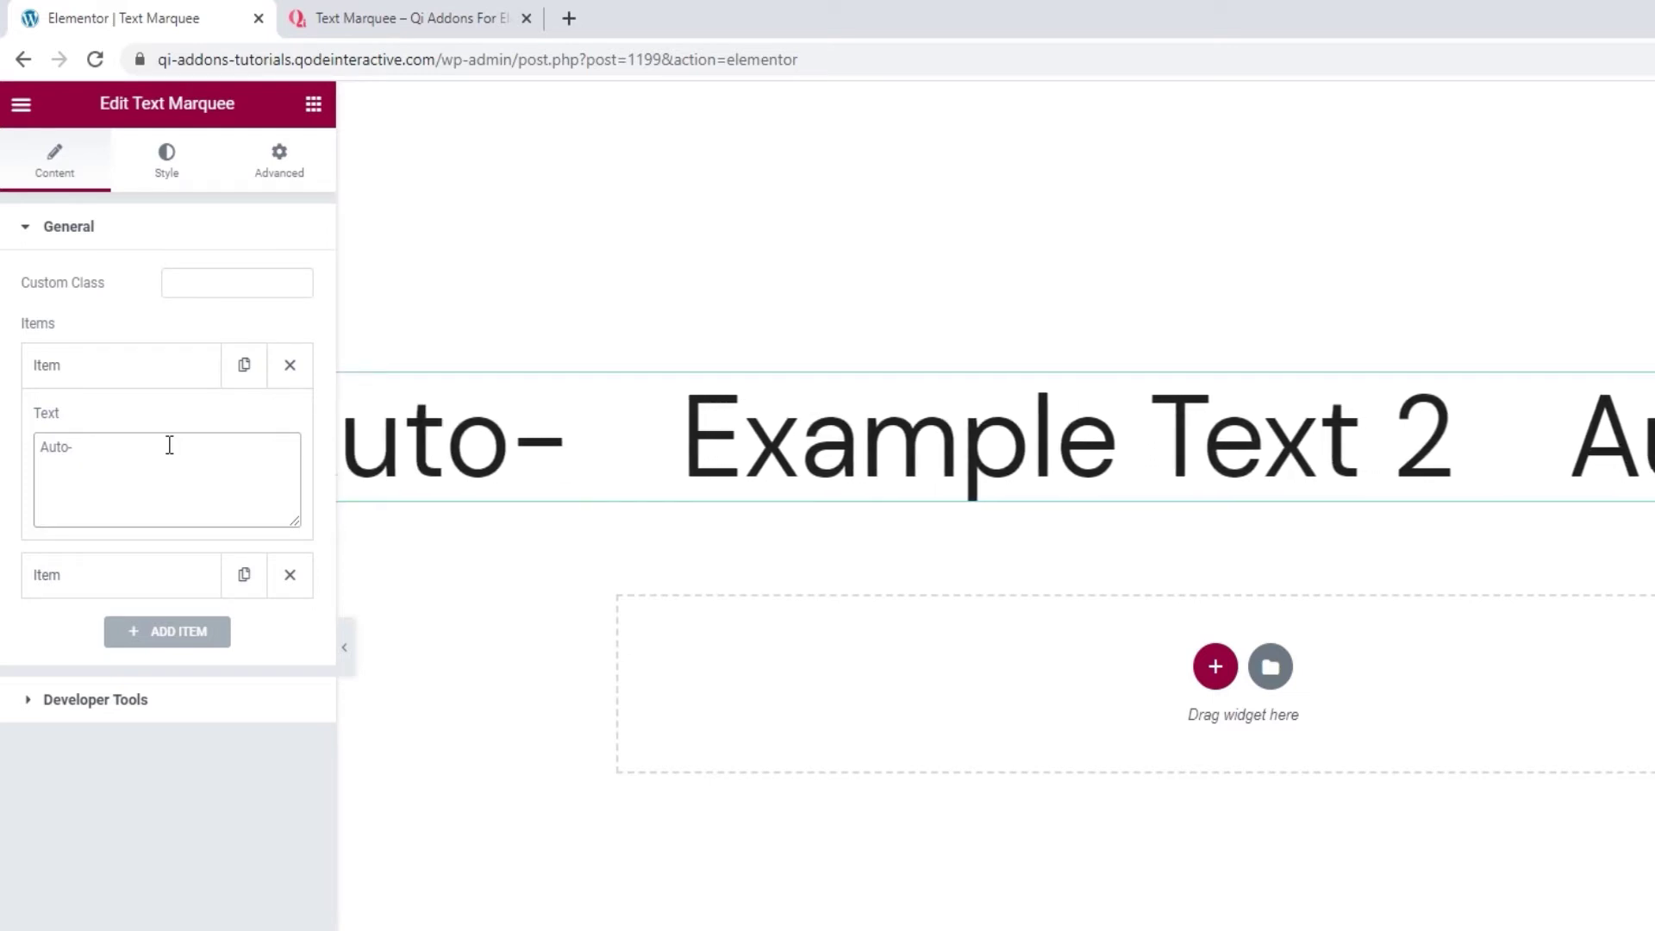
type("scroll")
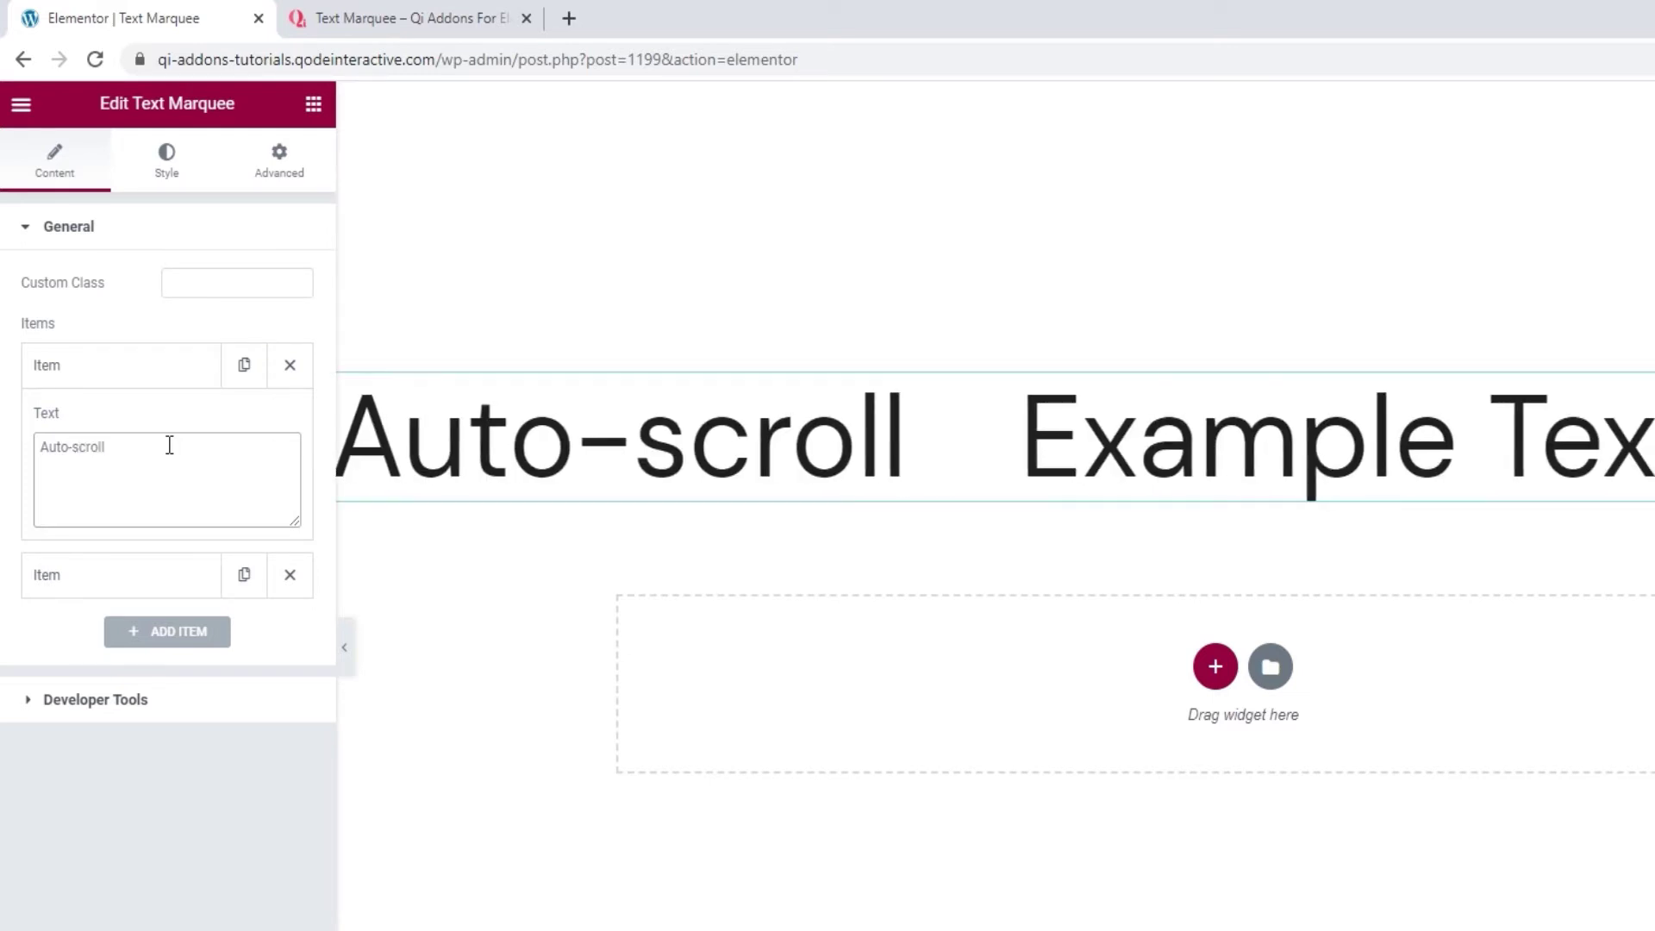
Copy 'Auto-scroll' and paste it over Item 2's 'Example Text 2'
left_click_drag(170, 444, 37, 455)
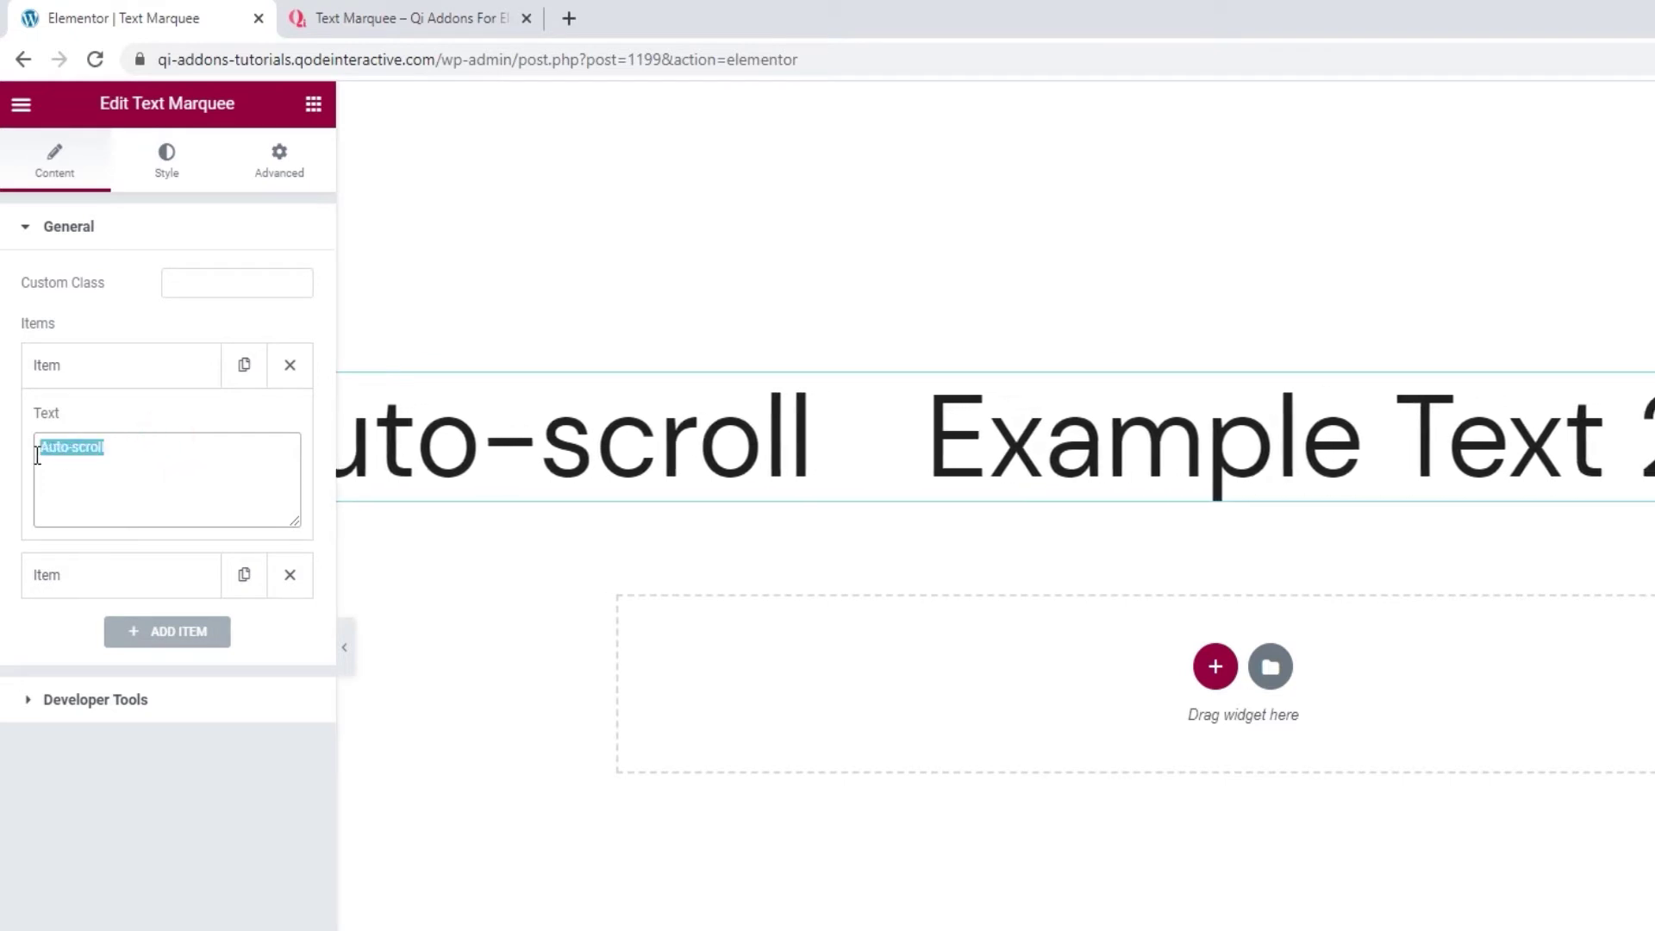
right_click(38, 455)
left_click(100, 534)
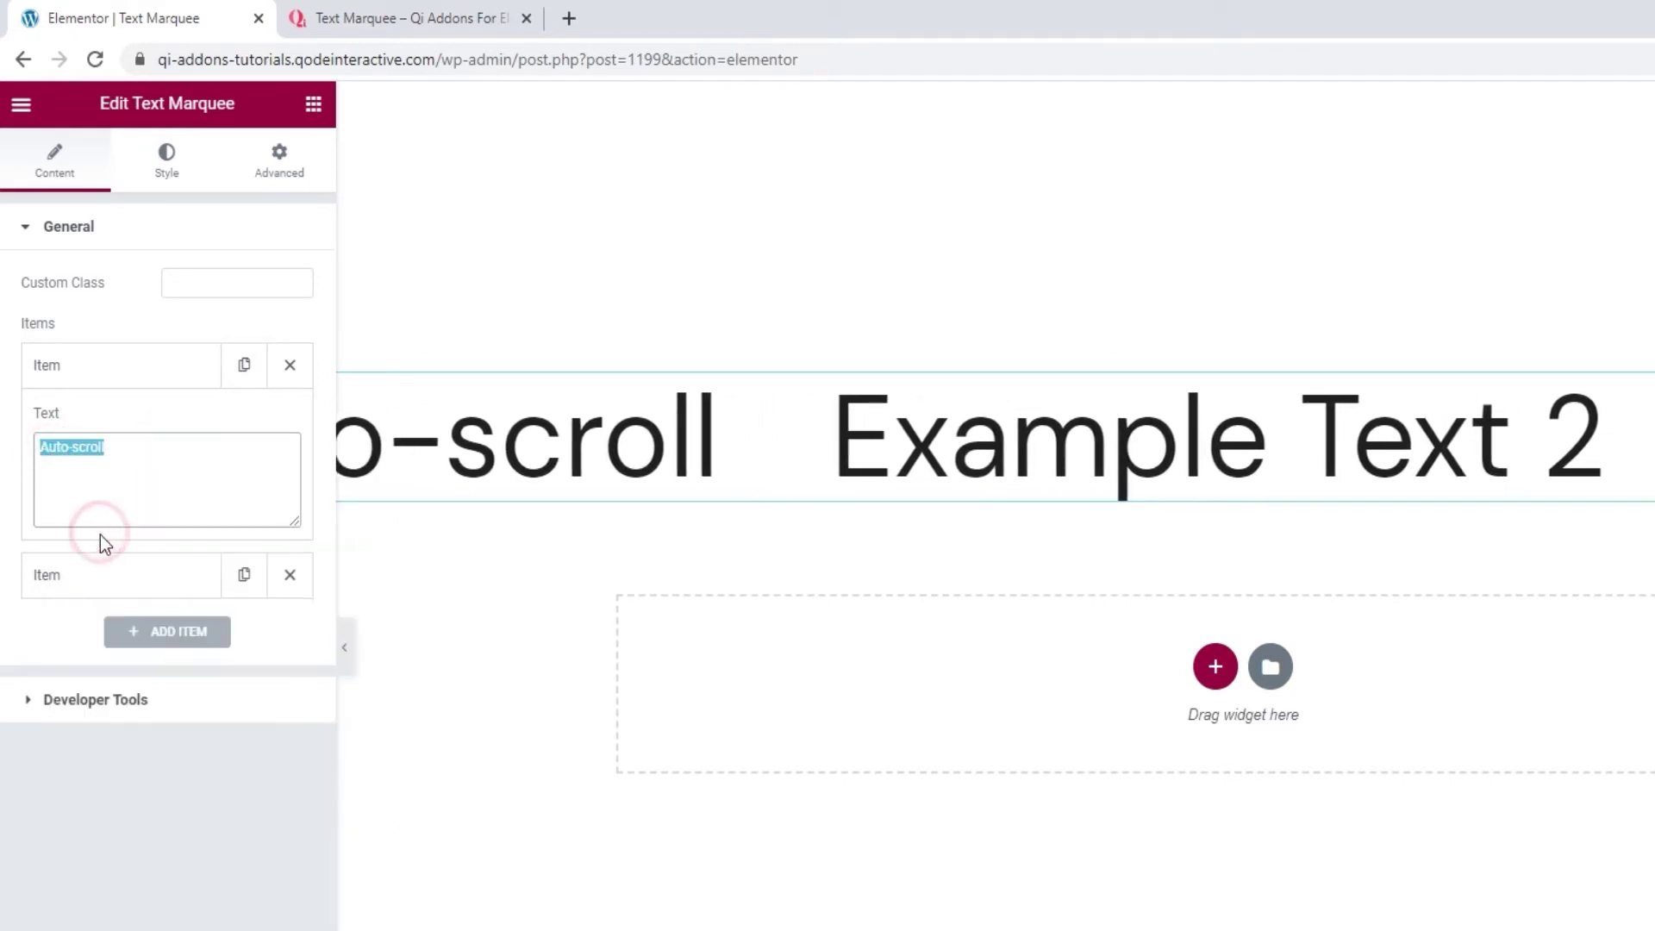
left_click(121, 571)
right_click(133, 533)
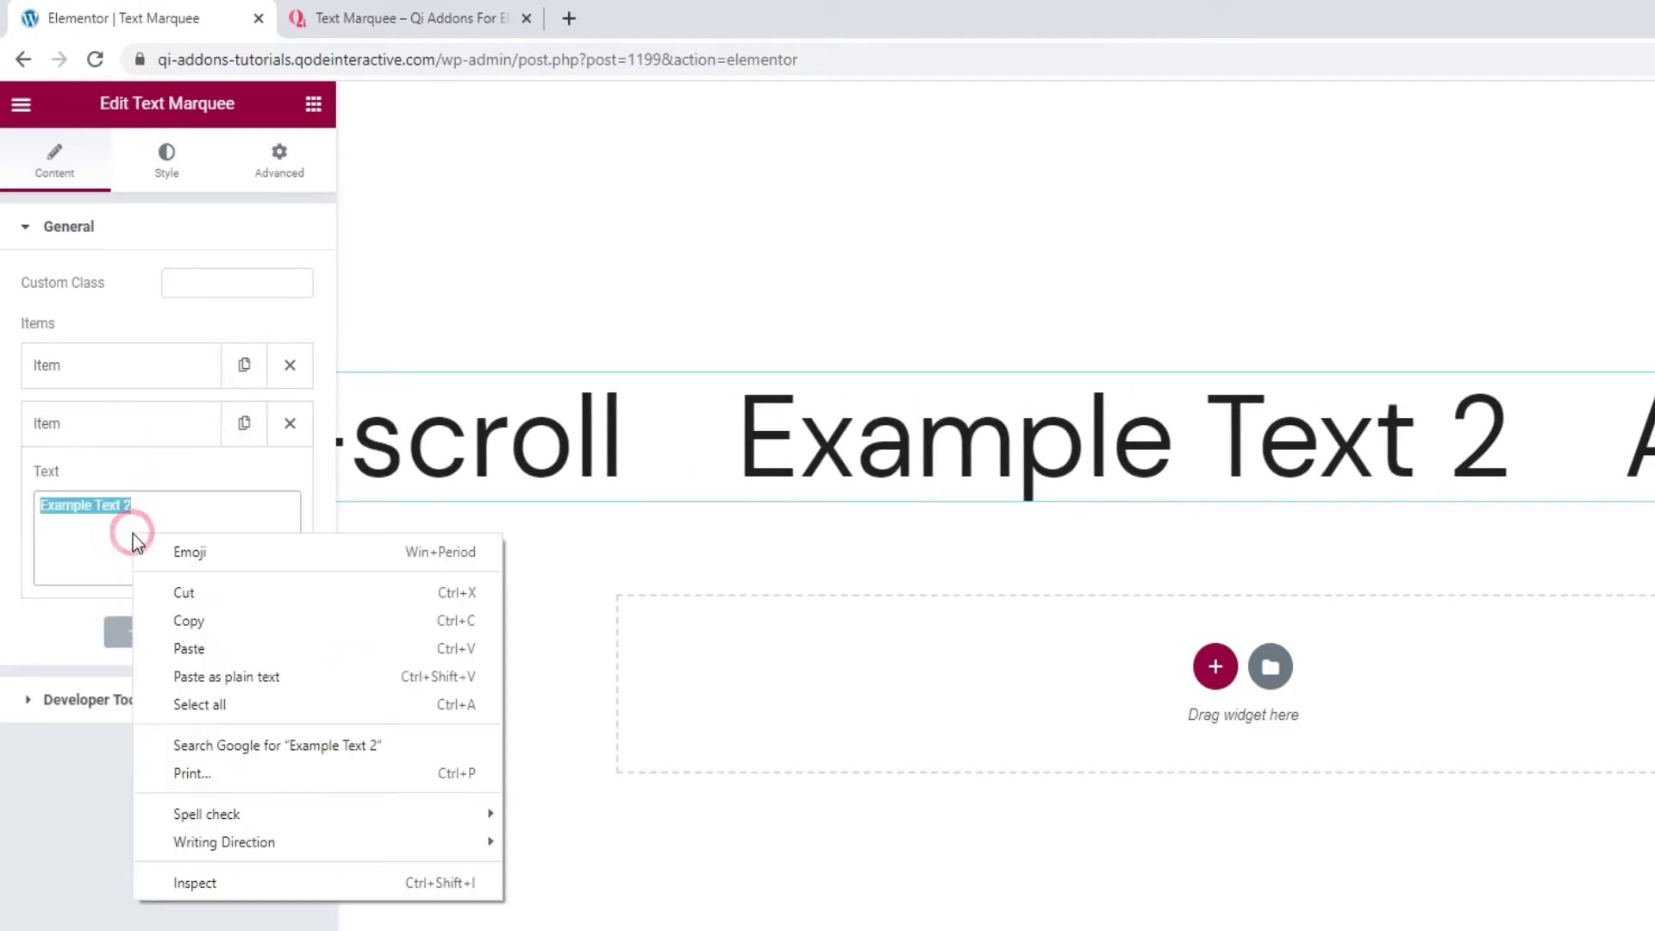
left_click(194, 646)
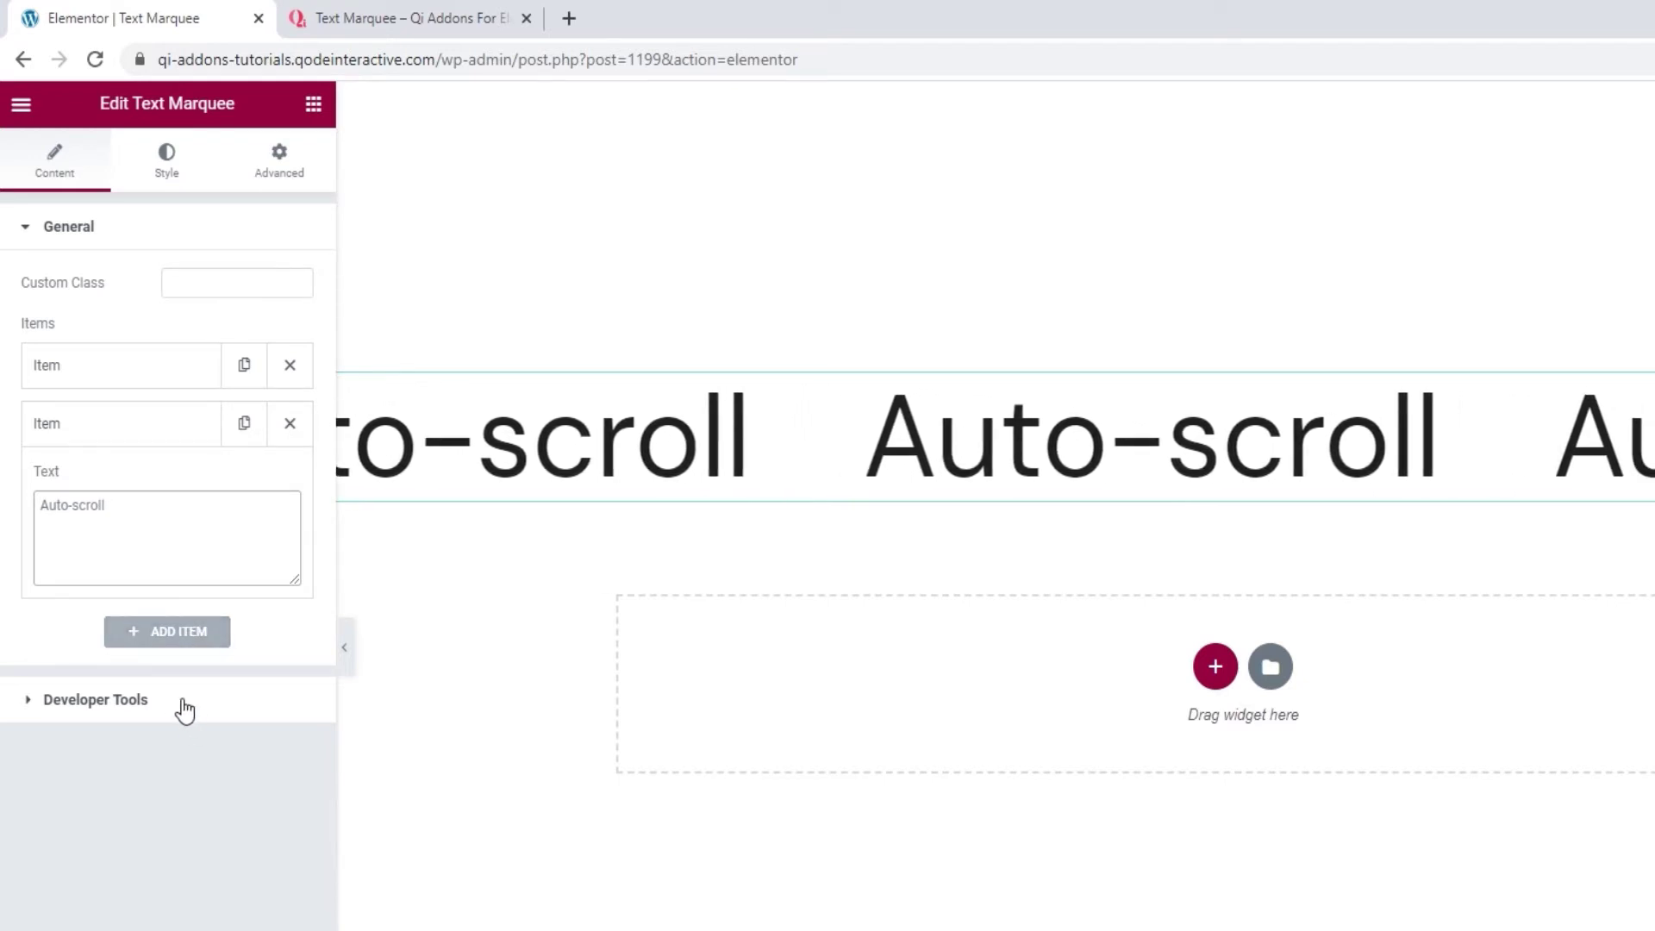
left_click(182, 702)
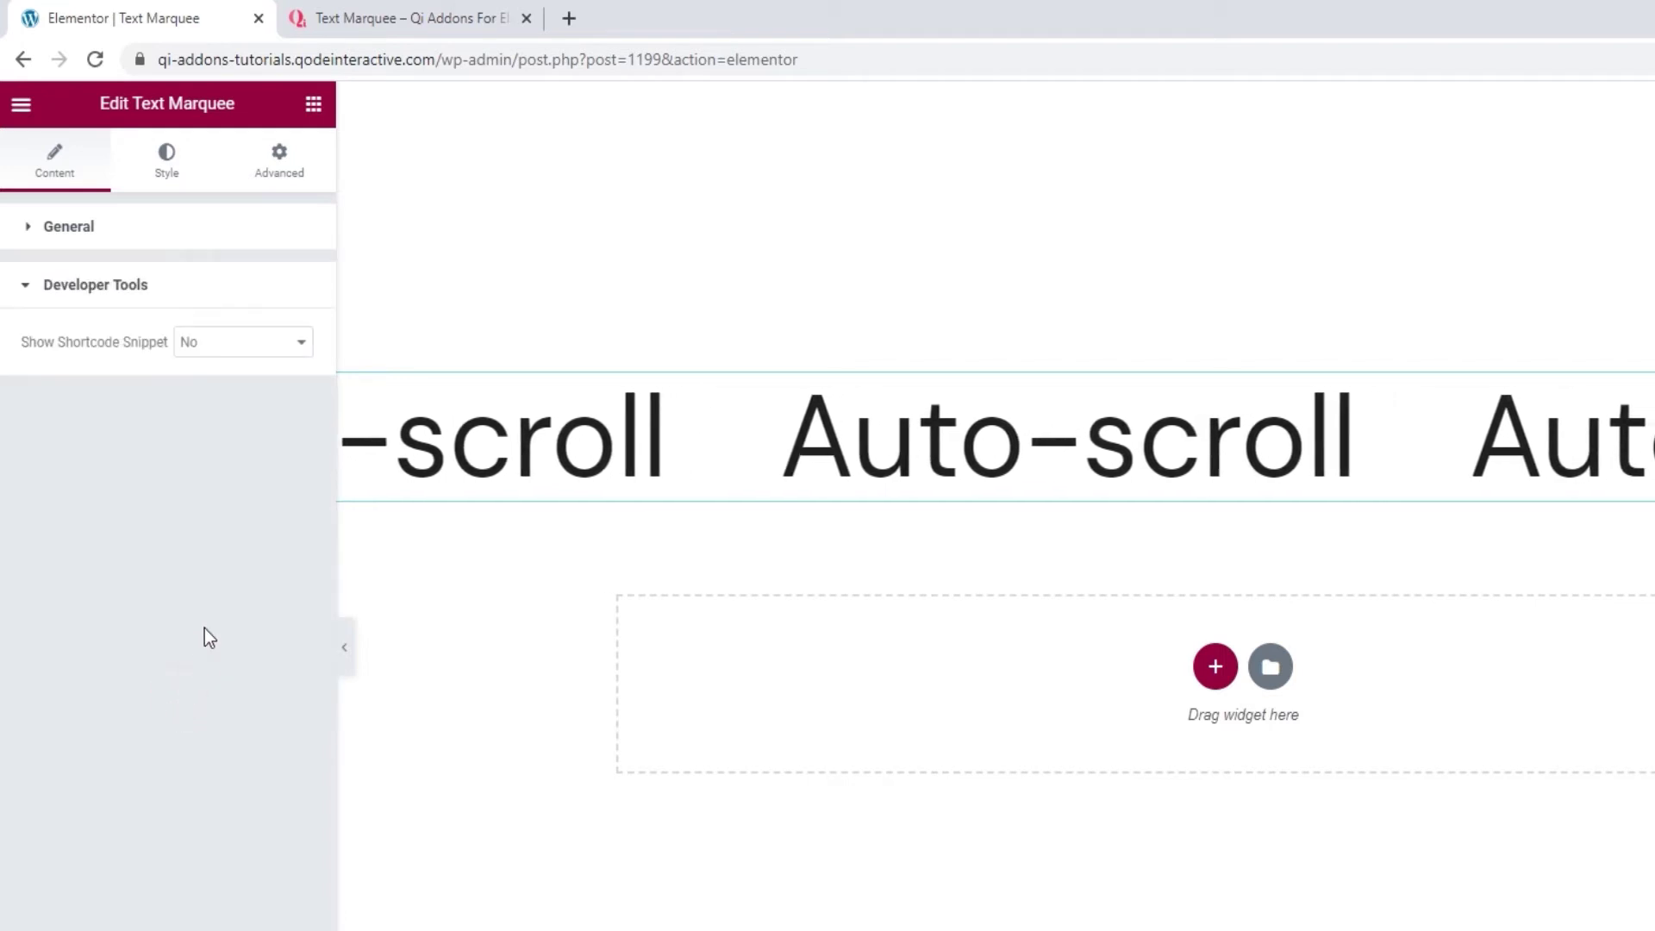
Switch Show Shortcode Snippet to Yes to preview the shortcode, then back to No
left_click(238, 346)
left_click(238, 386)
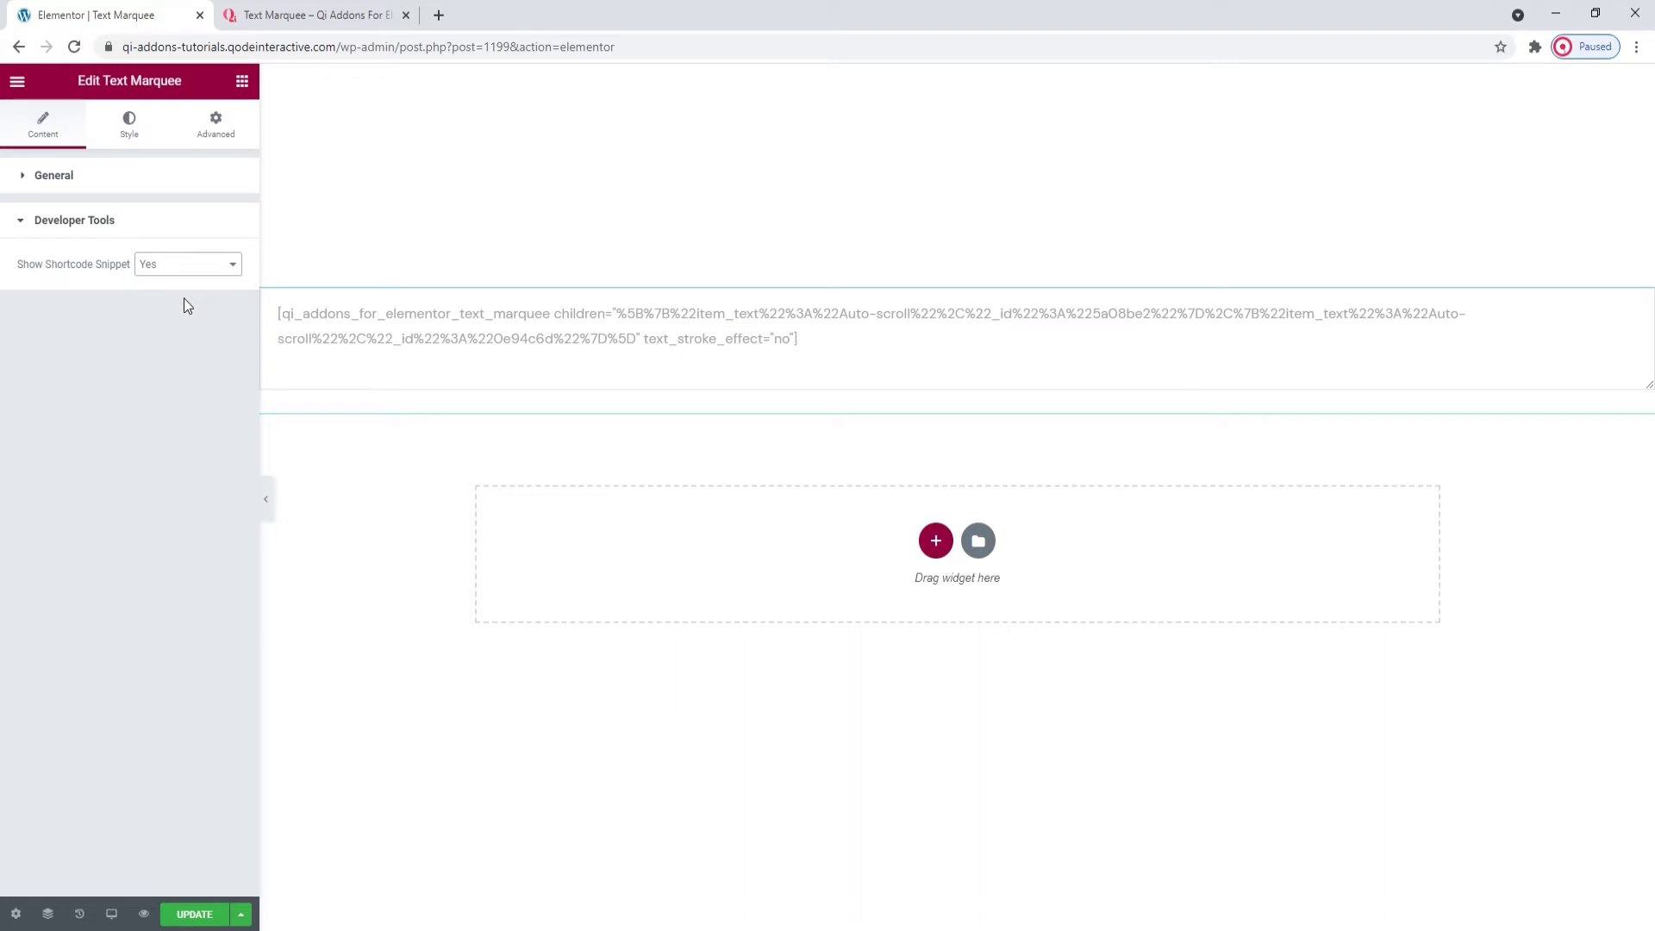
left_click(184, 270)
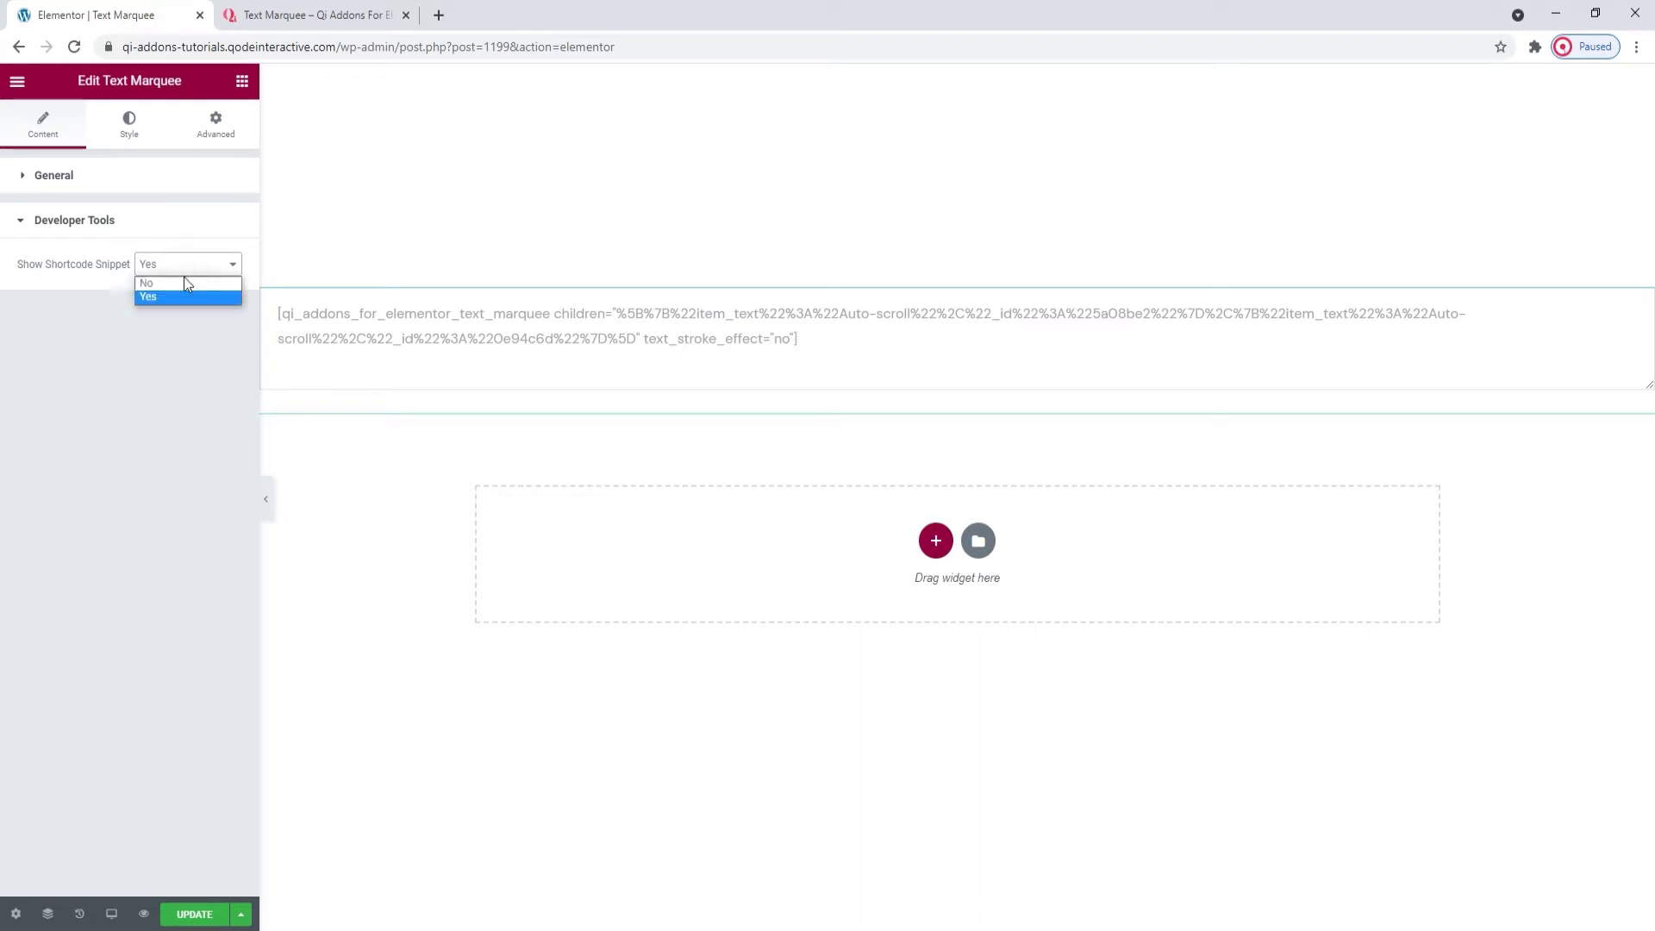
left_click(184, 283)
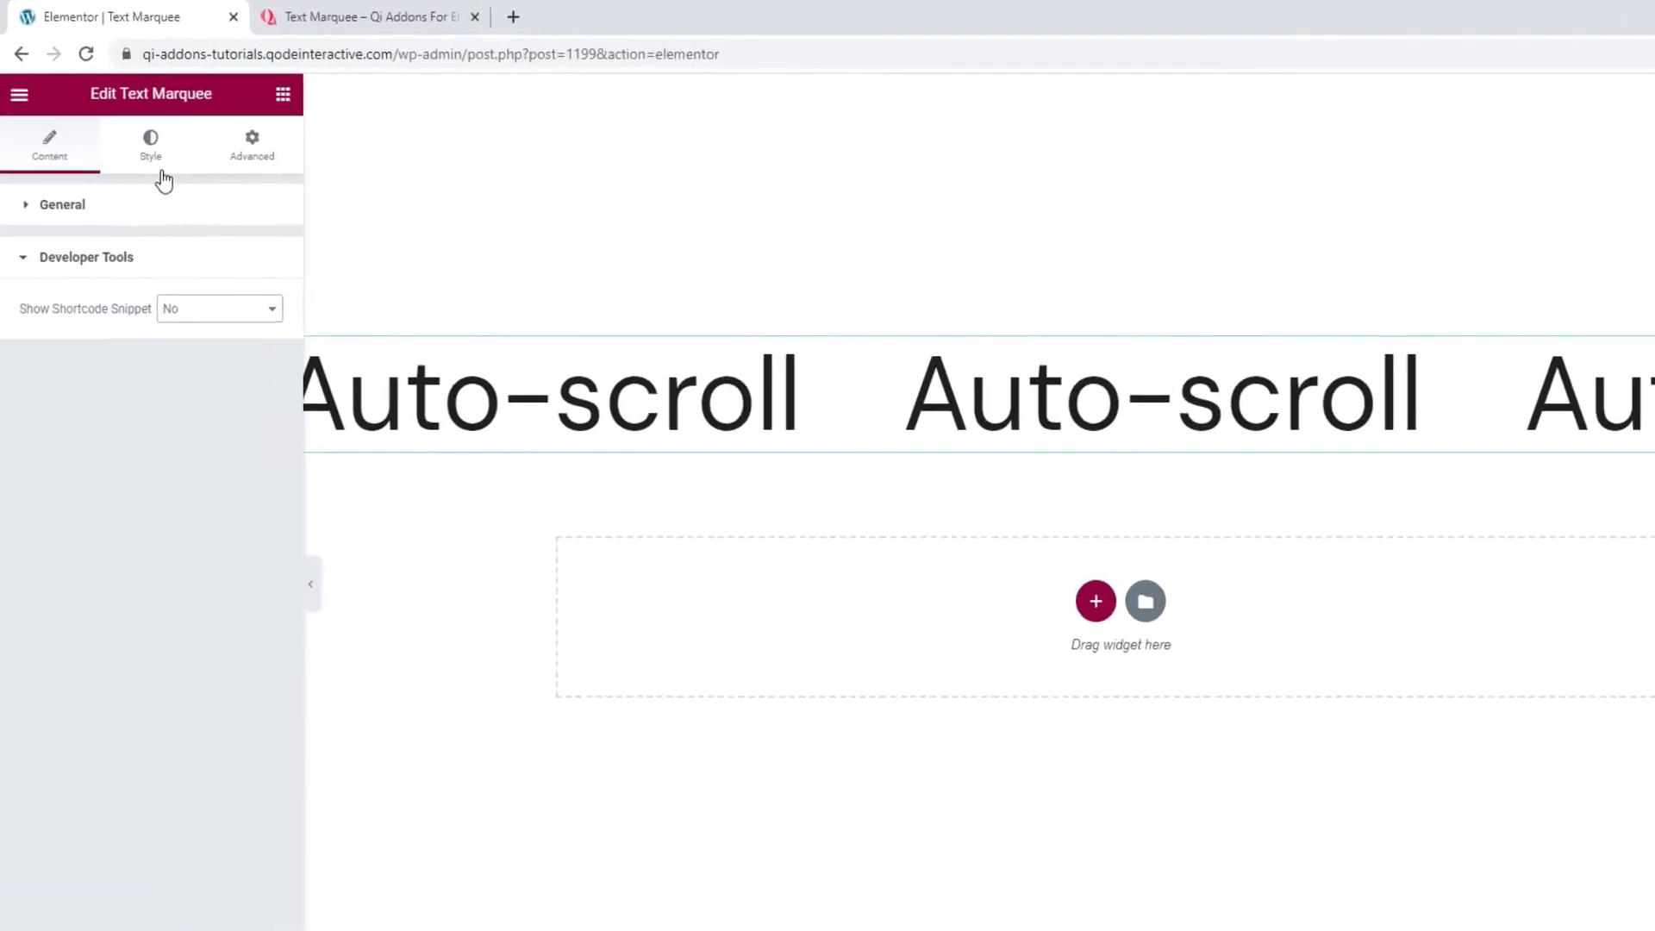
In the Style tab, leave the text colour unset and set the typography family to Montserrat
left_click(175, 177)
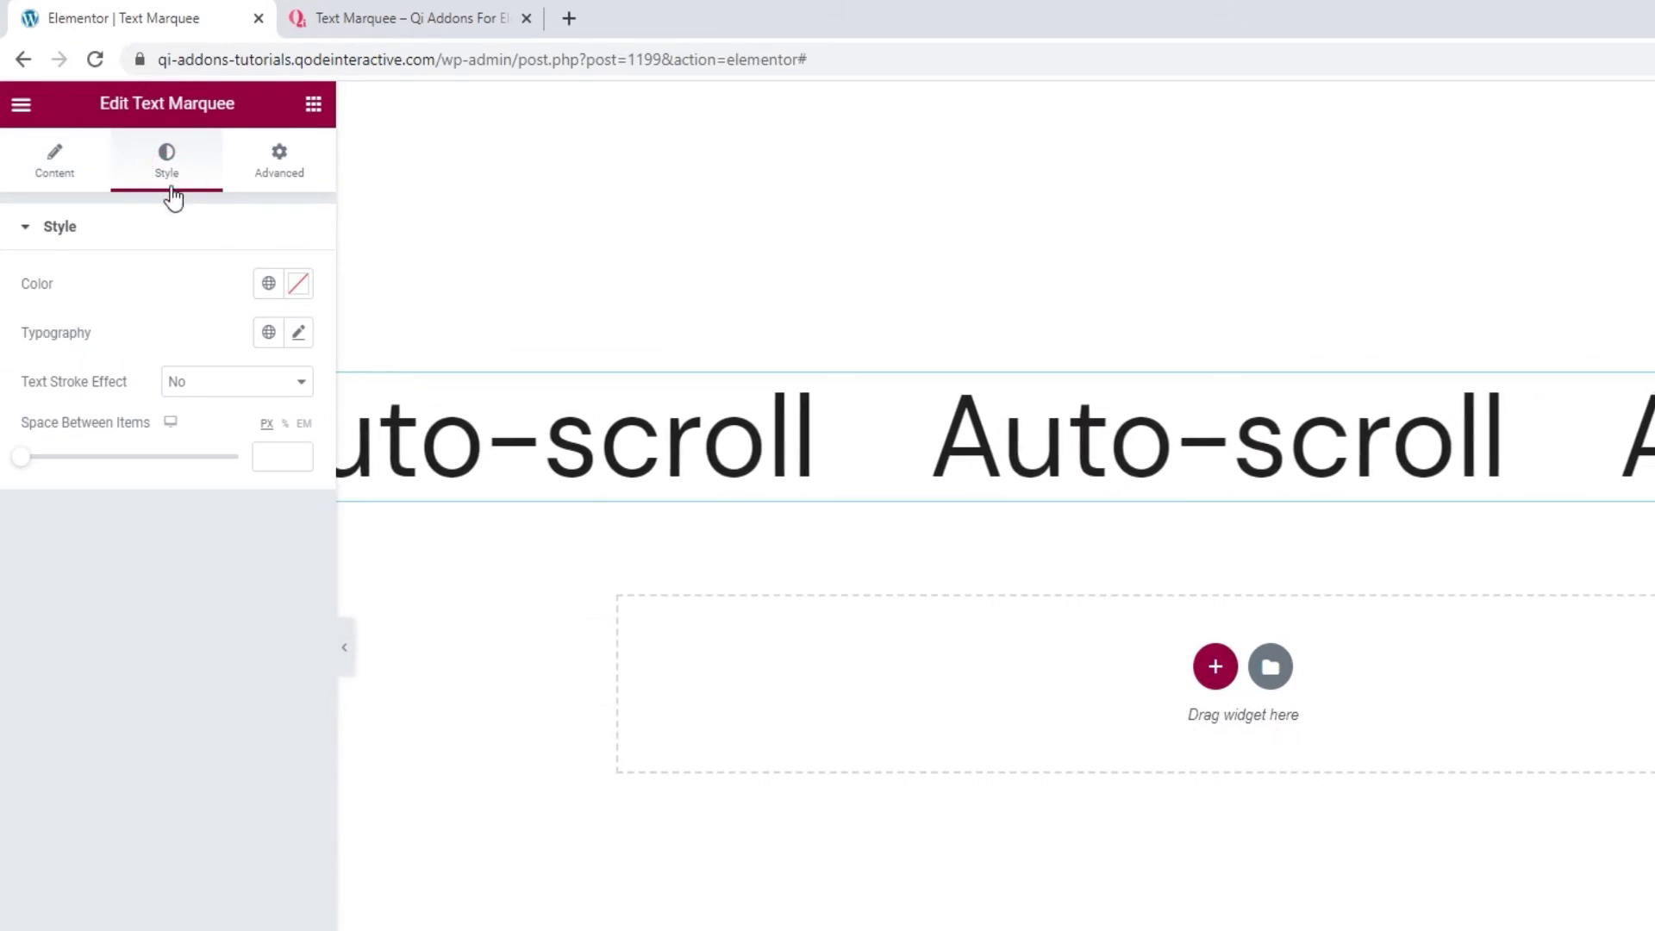
left_click(298, 286)
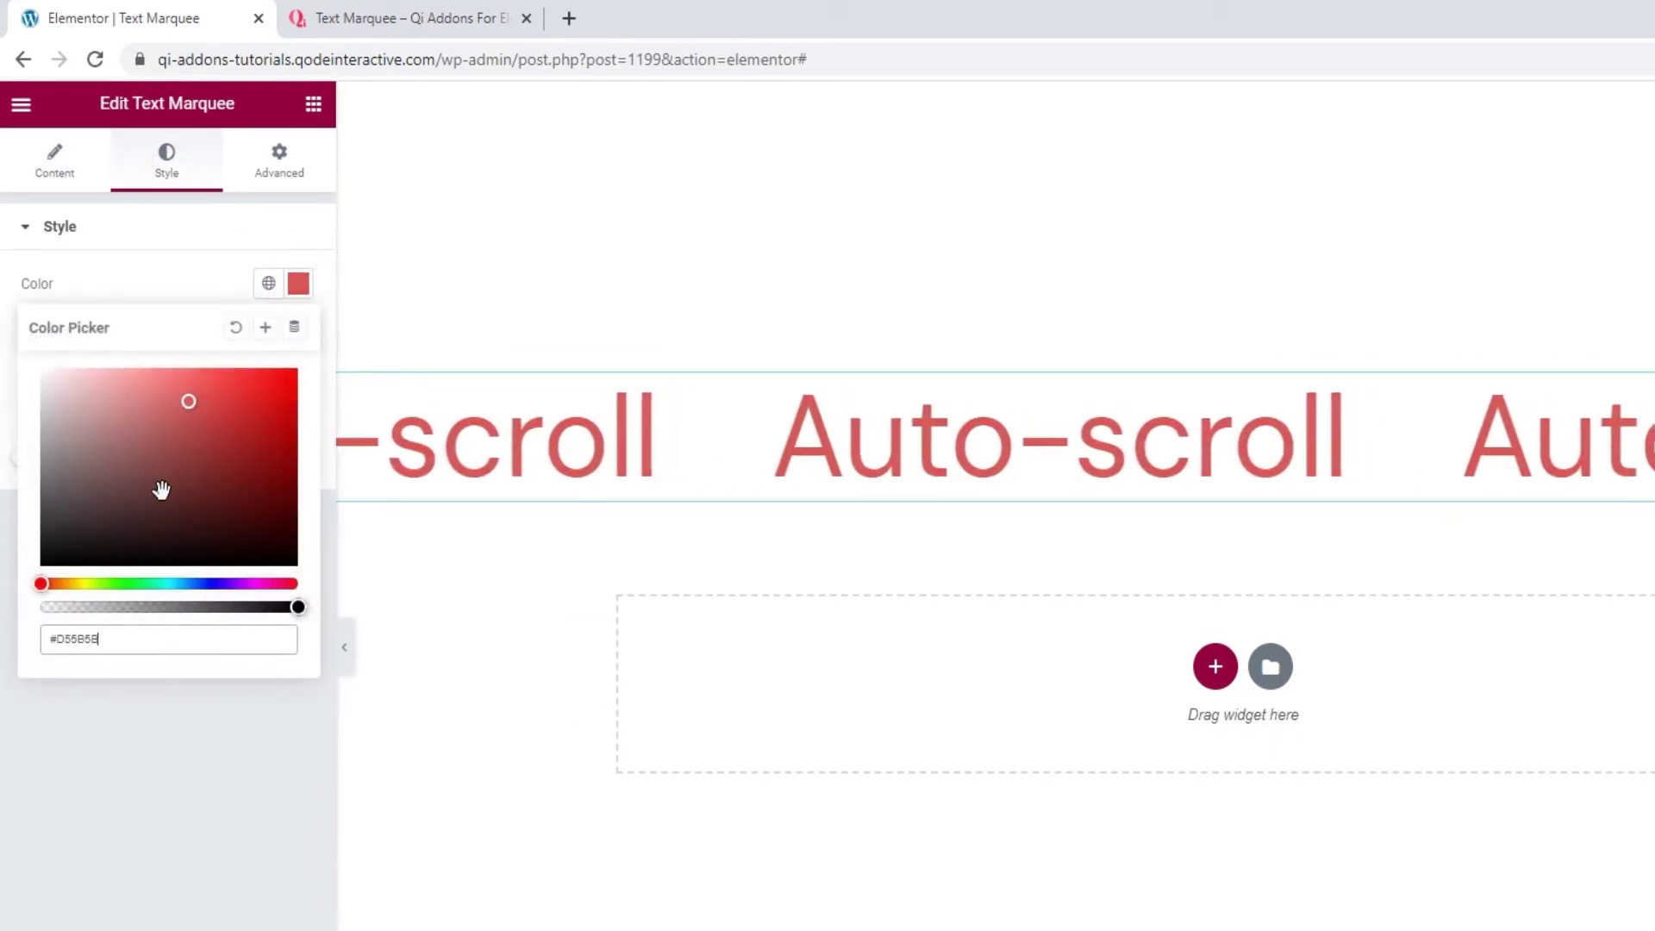
left_click(211, 280)
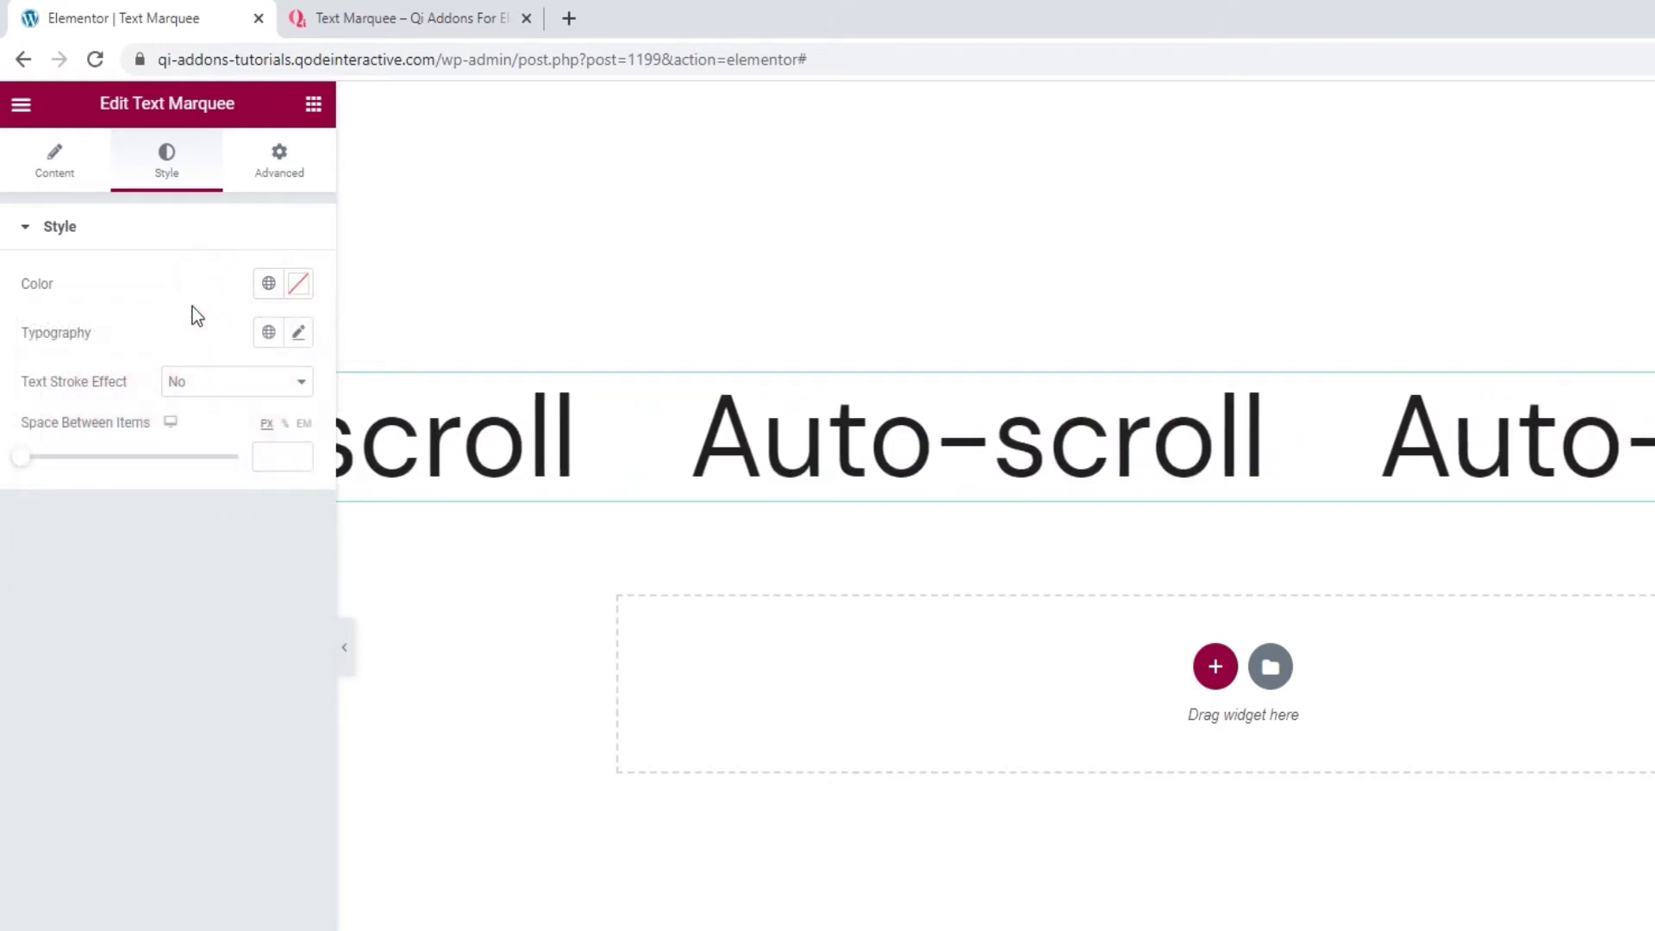
left_click(299, 334)
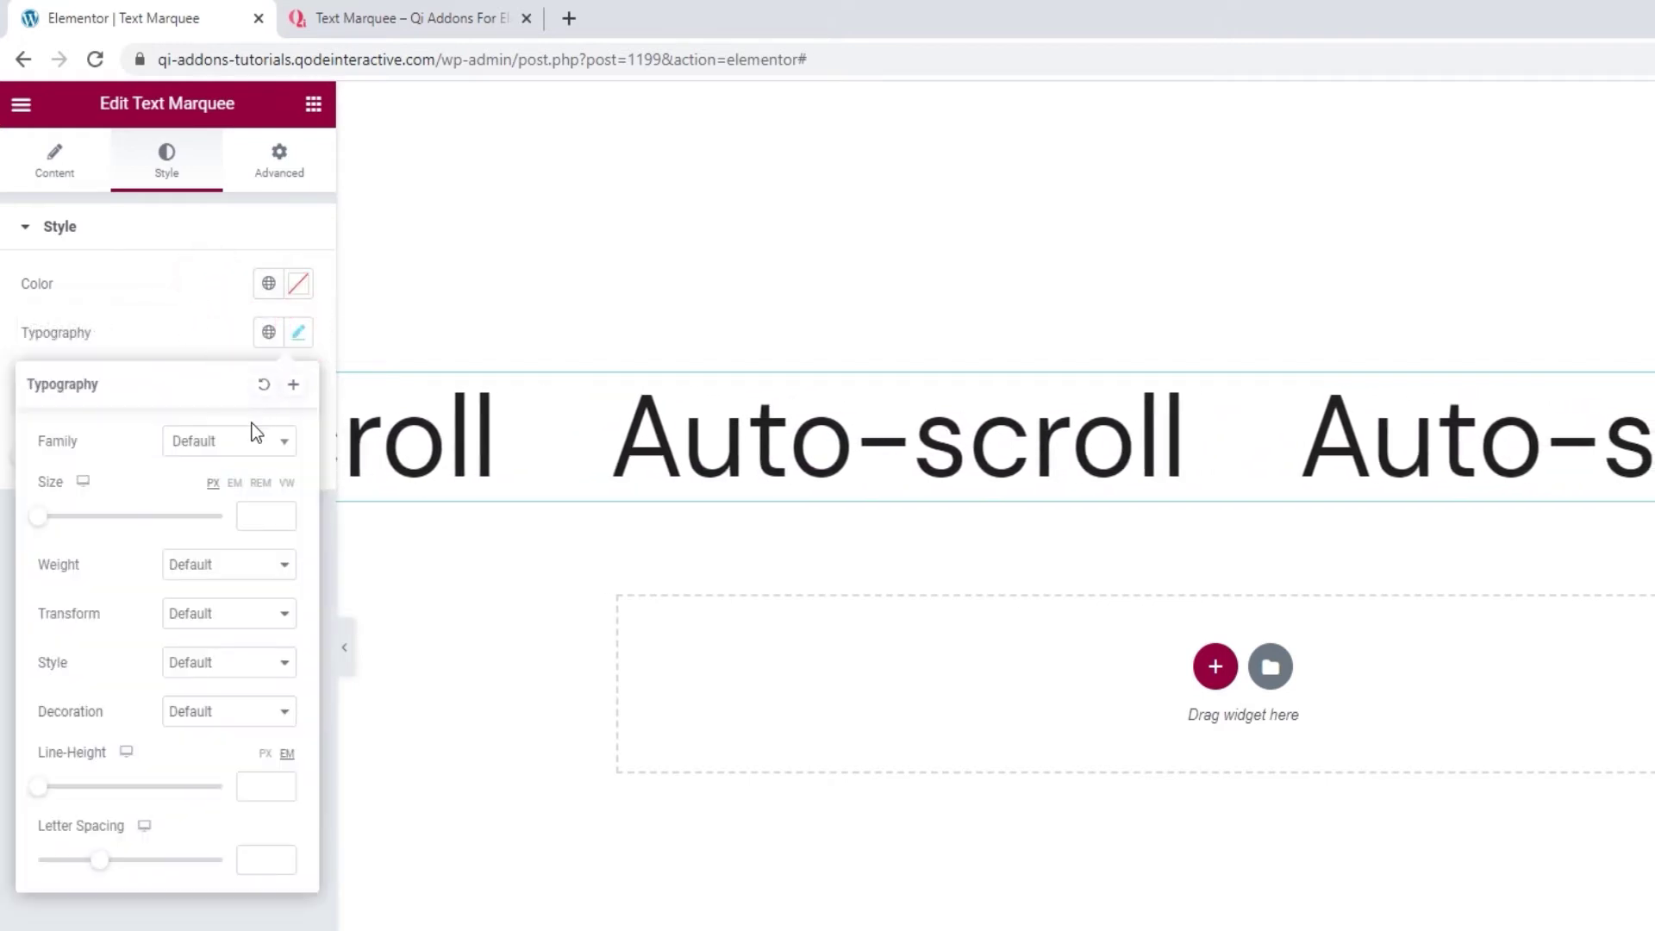
left_click(245, 448)
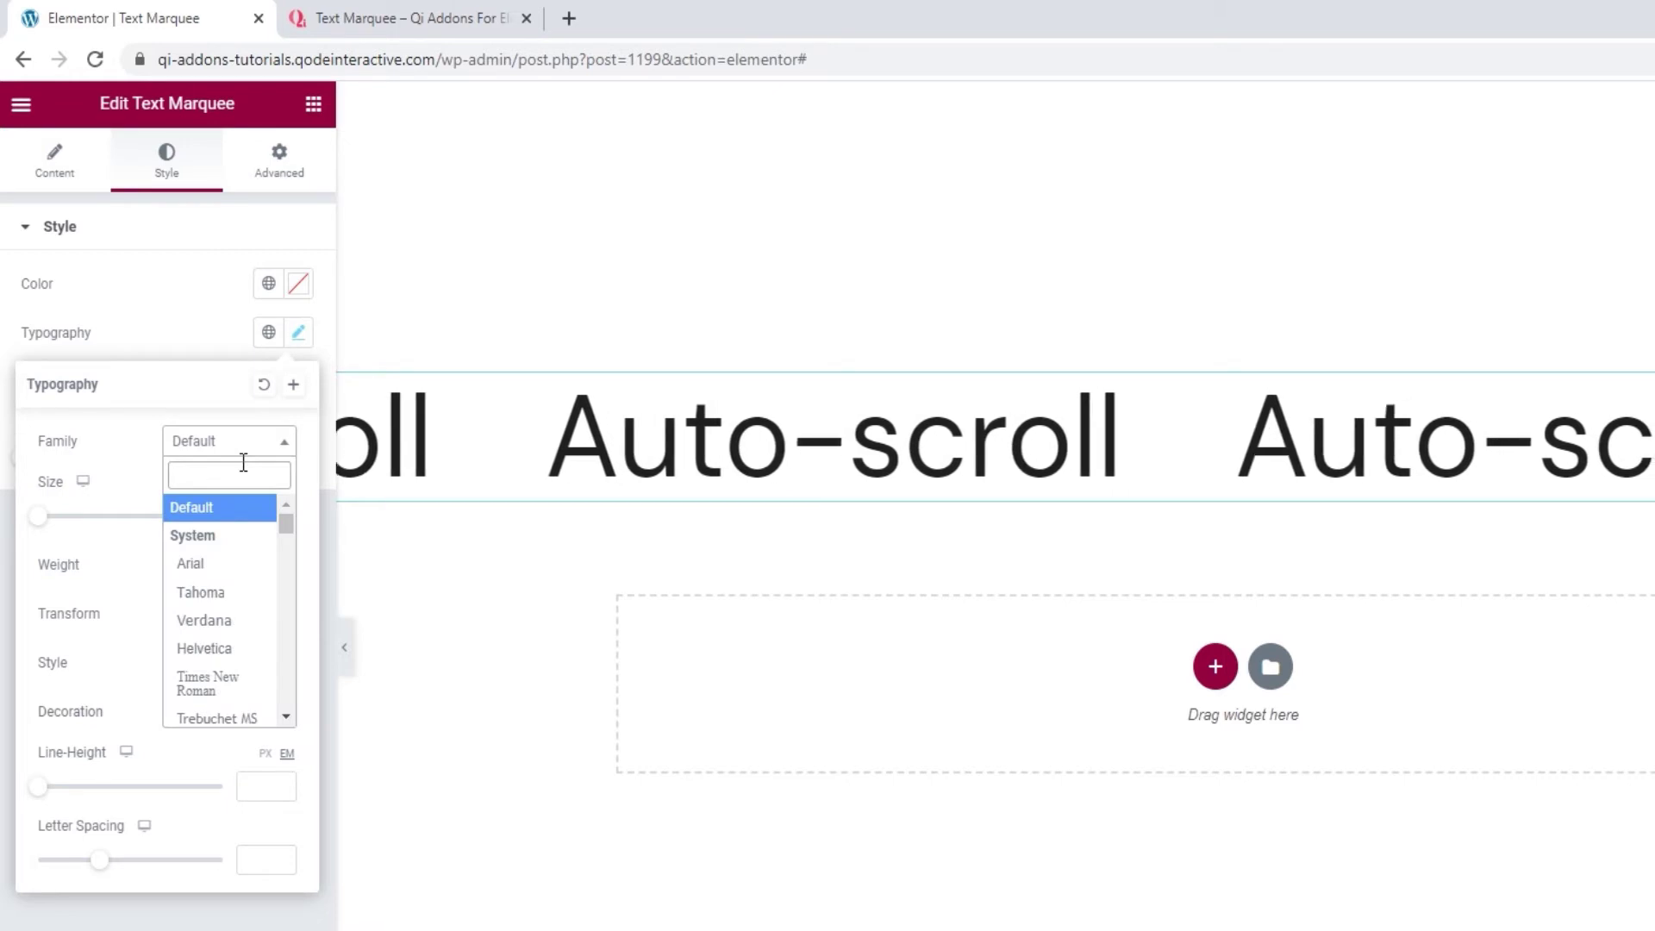
type("mont")
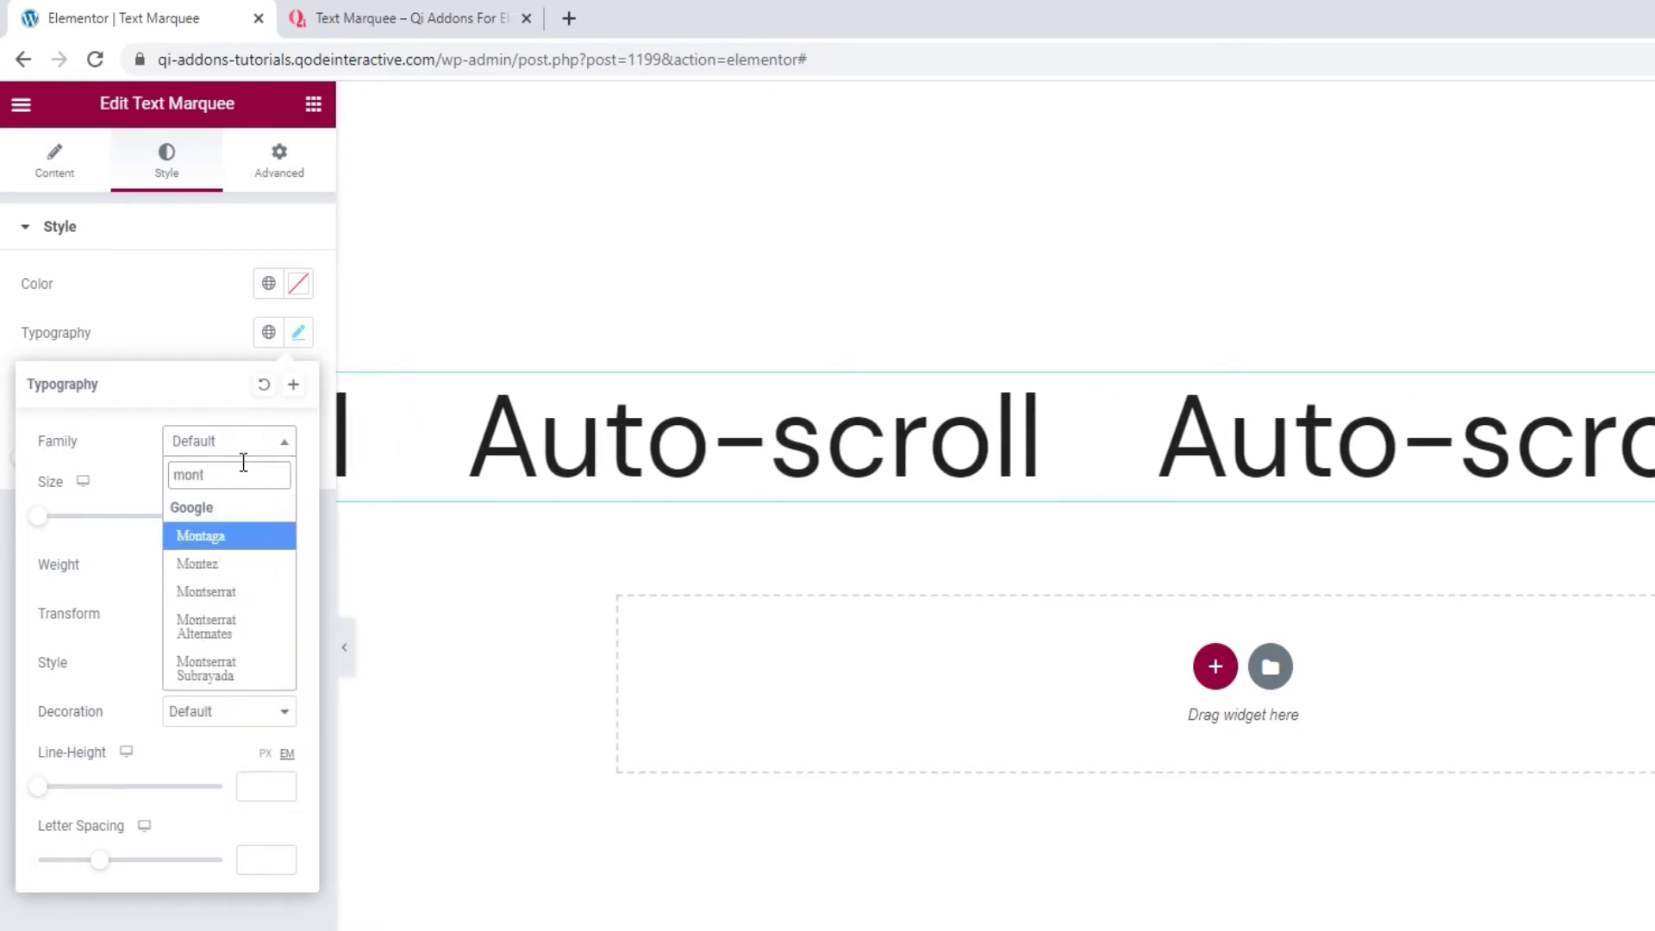
left_click(249, 591)
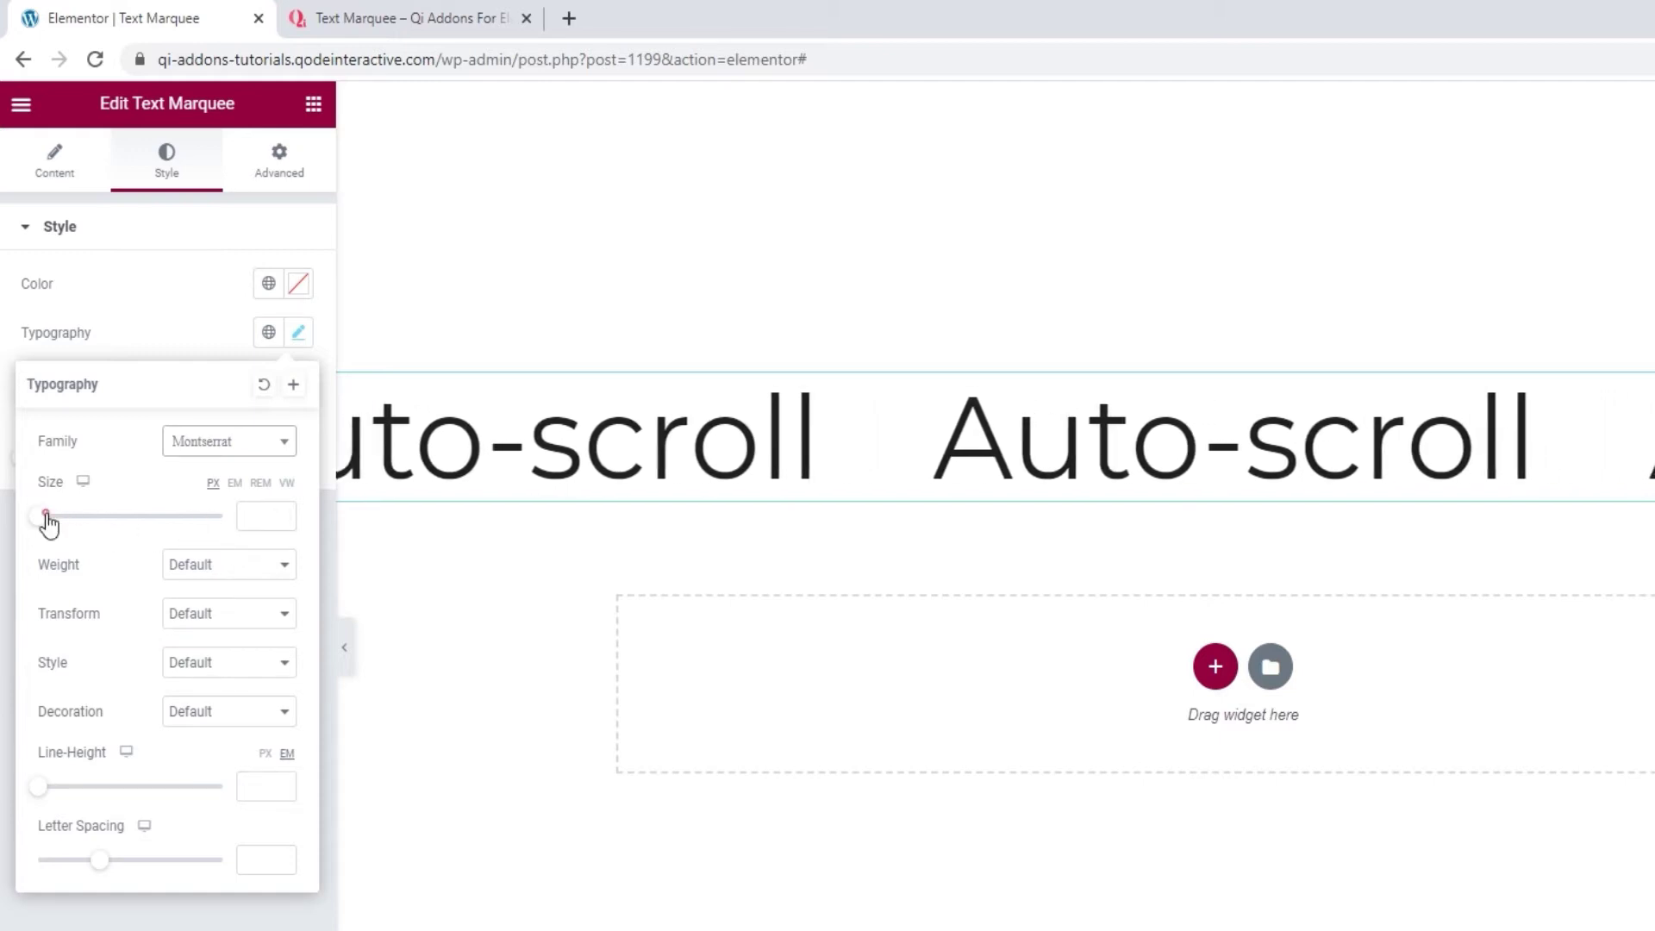
Set font size 160 px, weight 700 and Uppercase transform, keeping style Default
left_click_drag(45, 518, 125, 523)
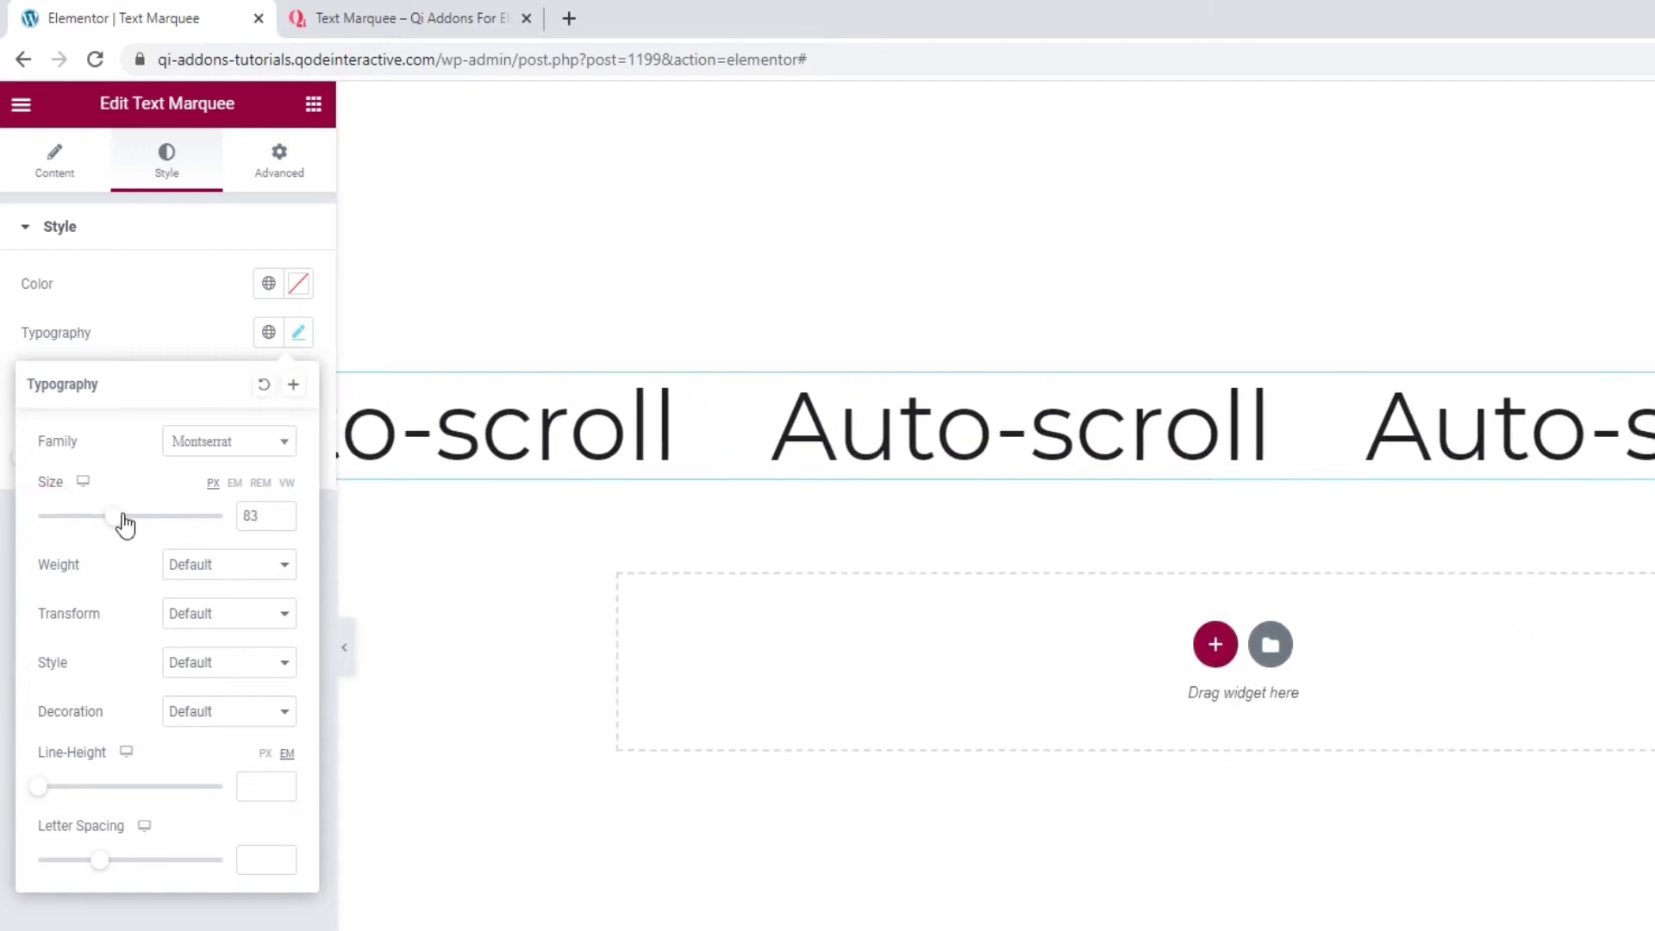
type("160")
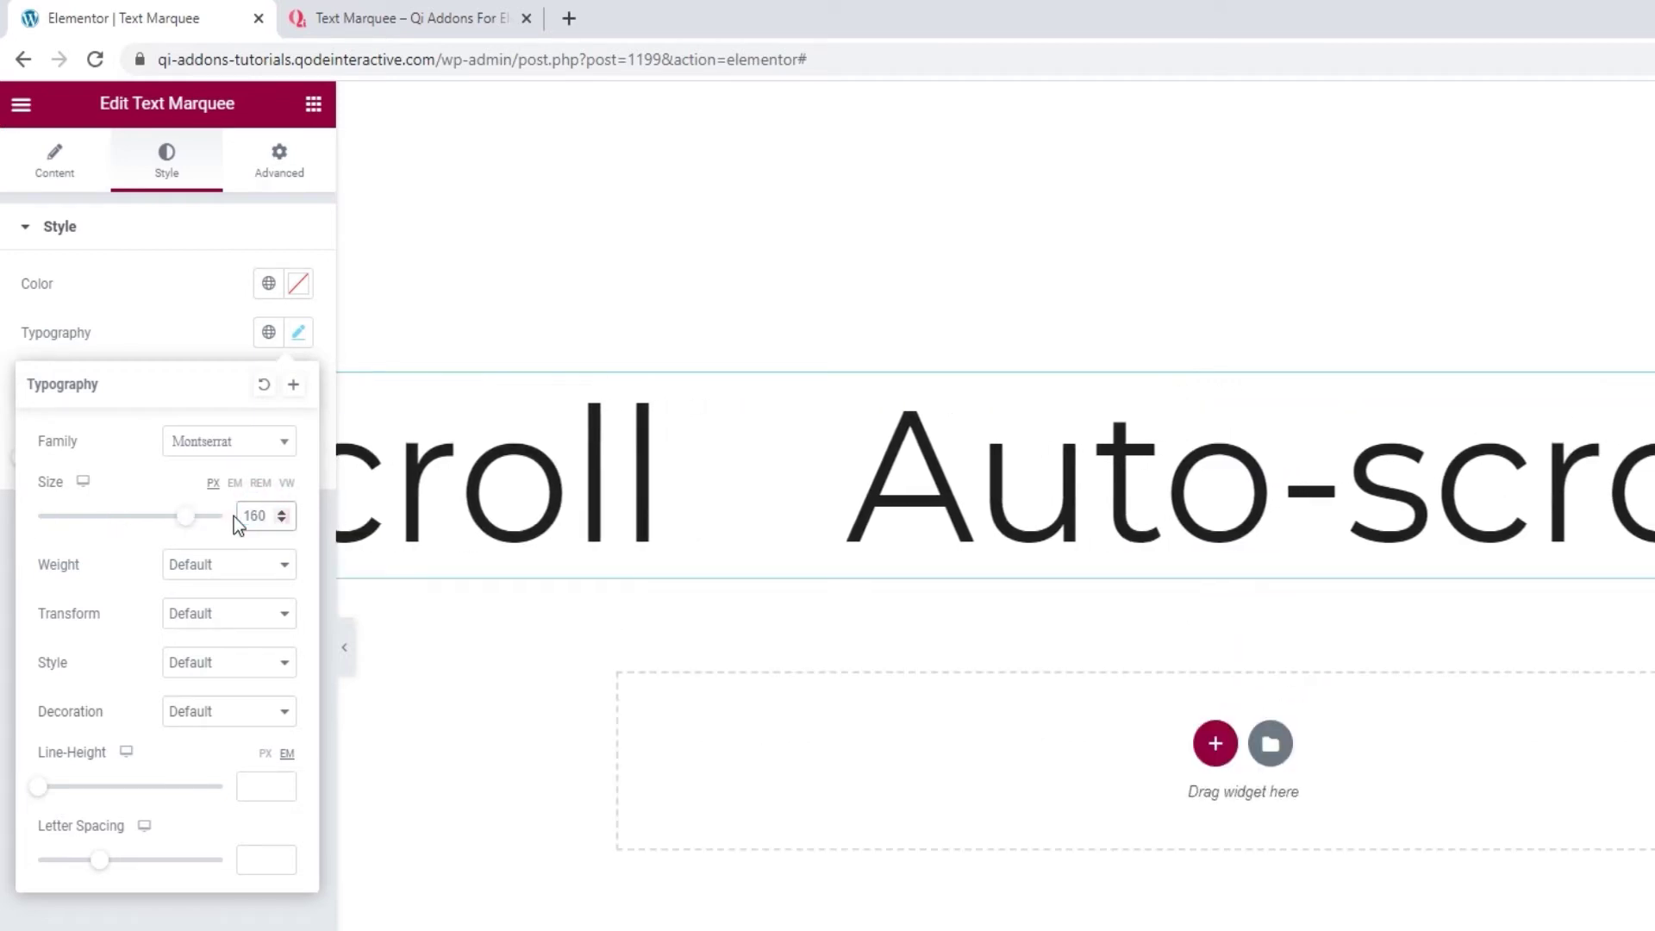
left_click(235, 561)
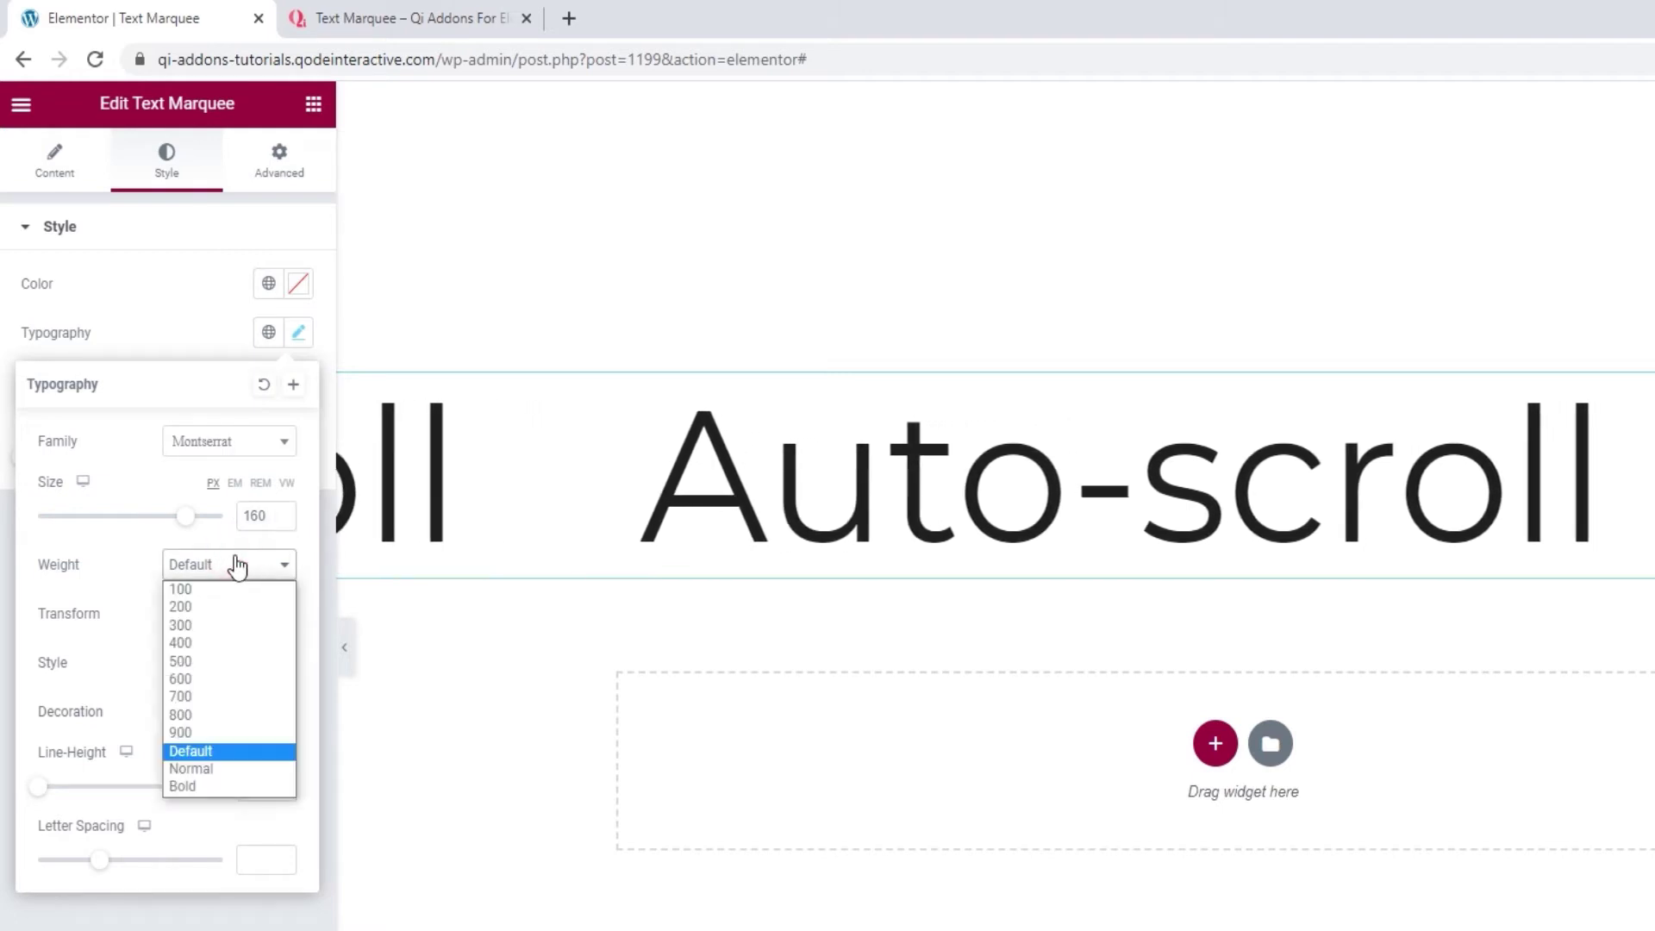
left_click(218, 694)
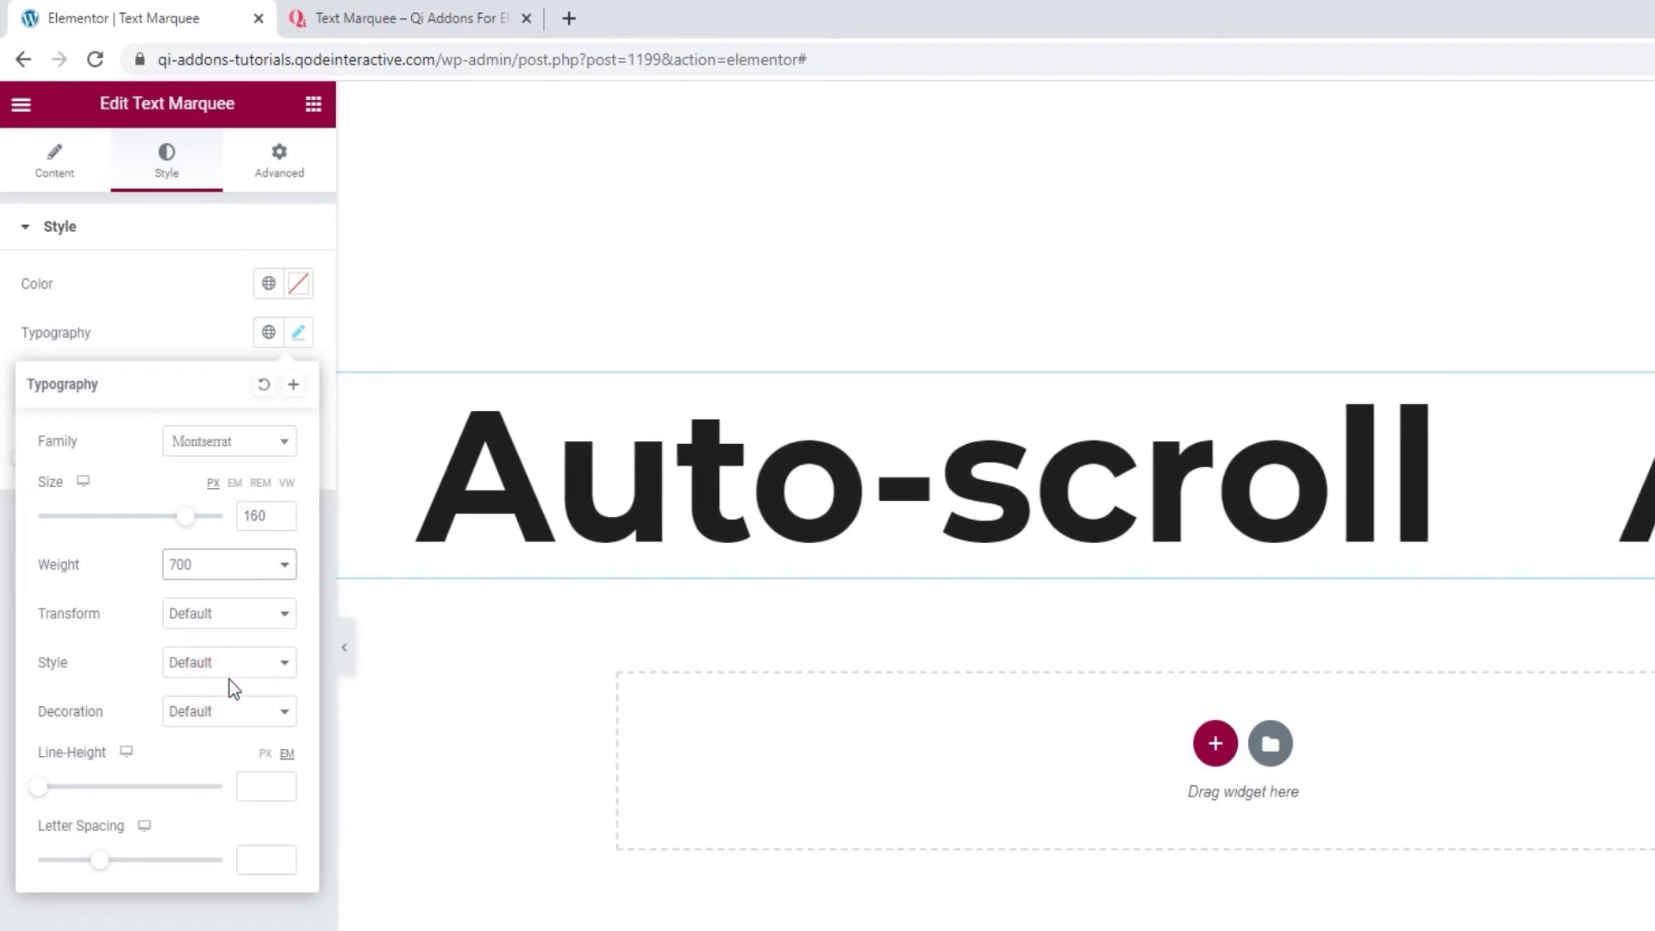
left_click(271, 622)
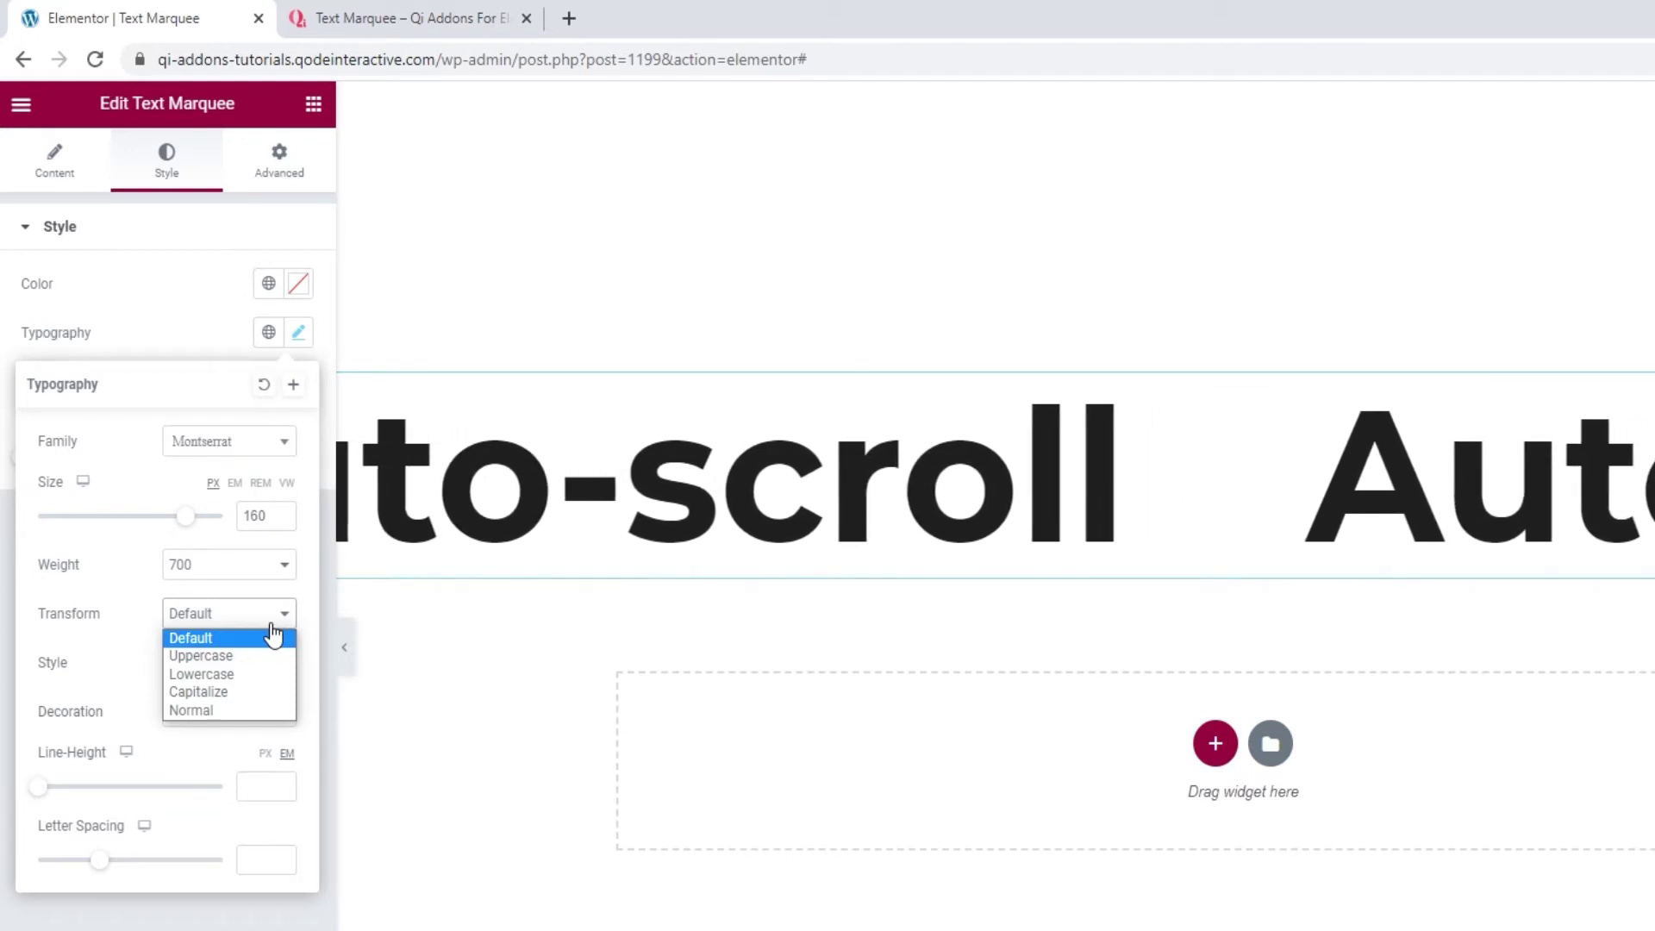
left_click(267, 654)
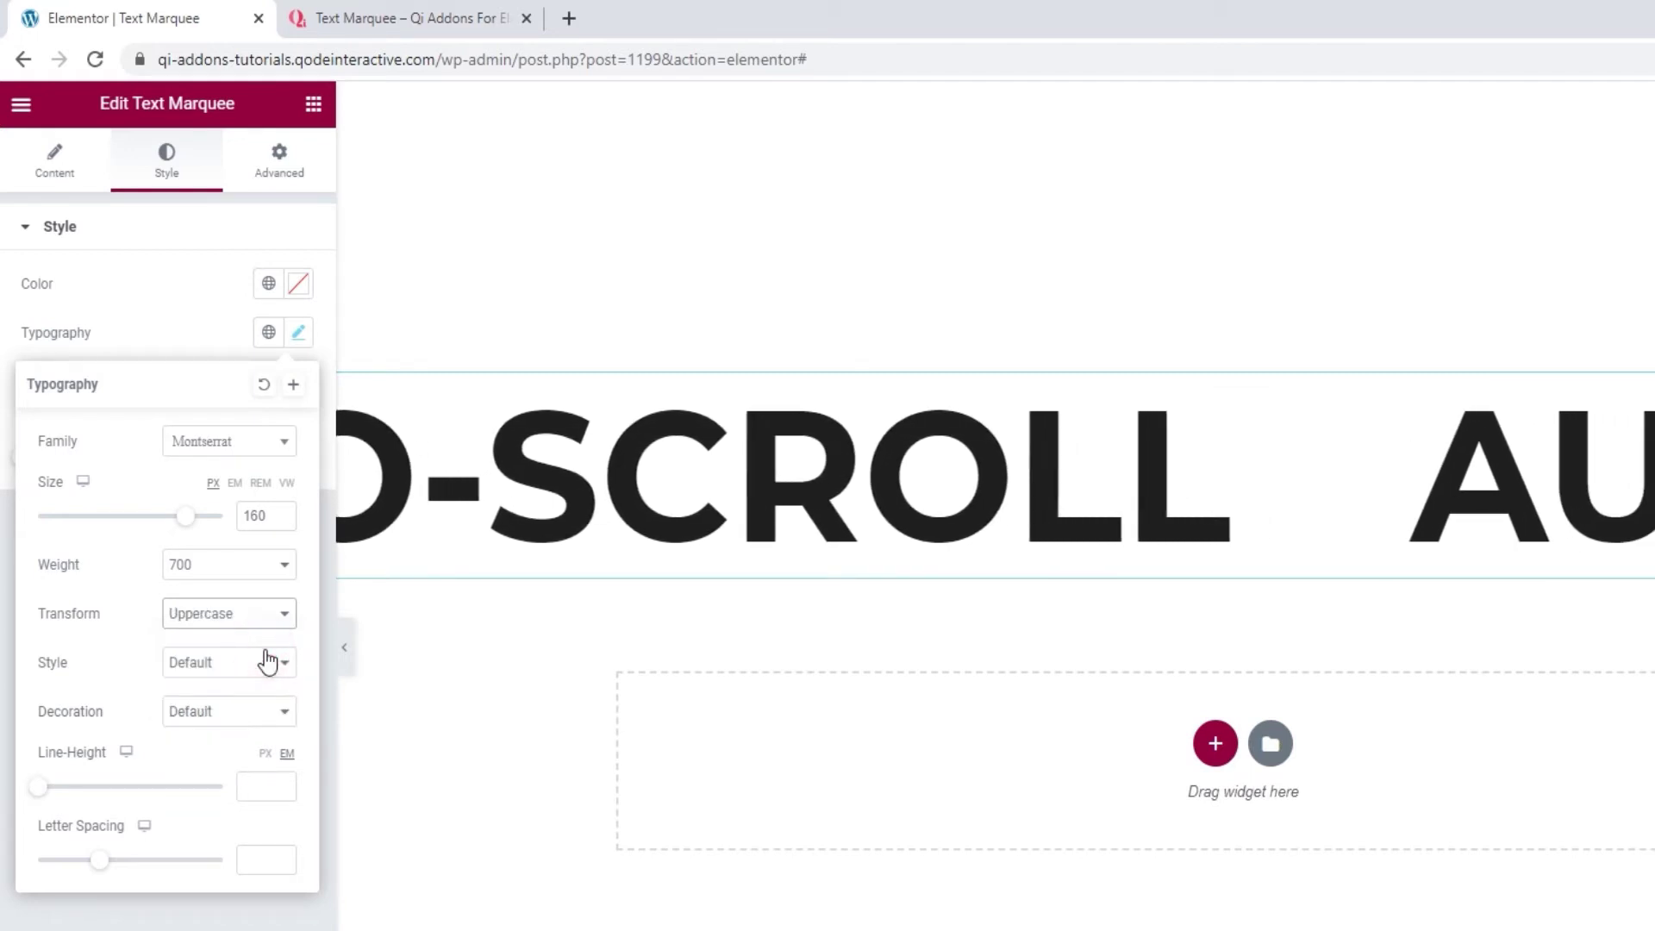
left_click(261, 663)
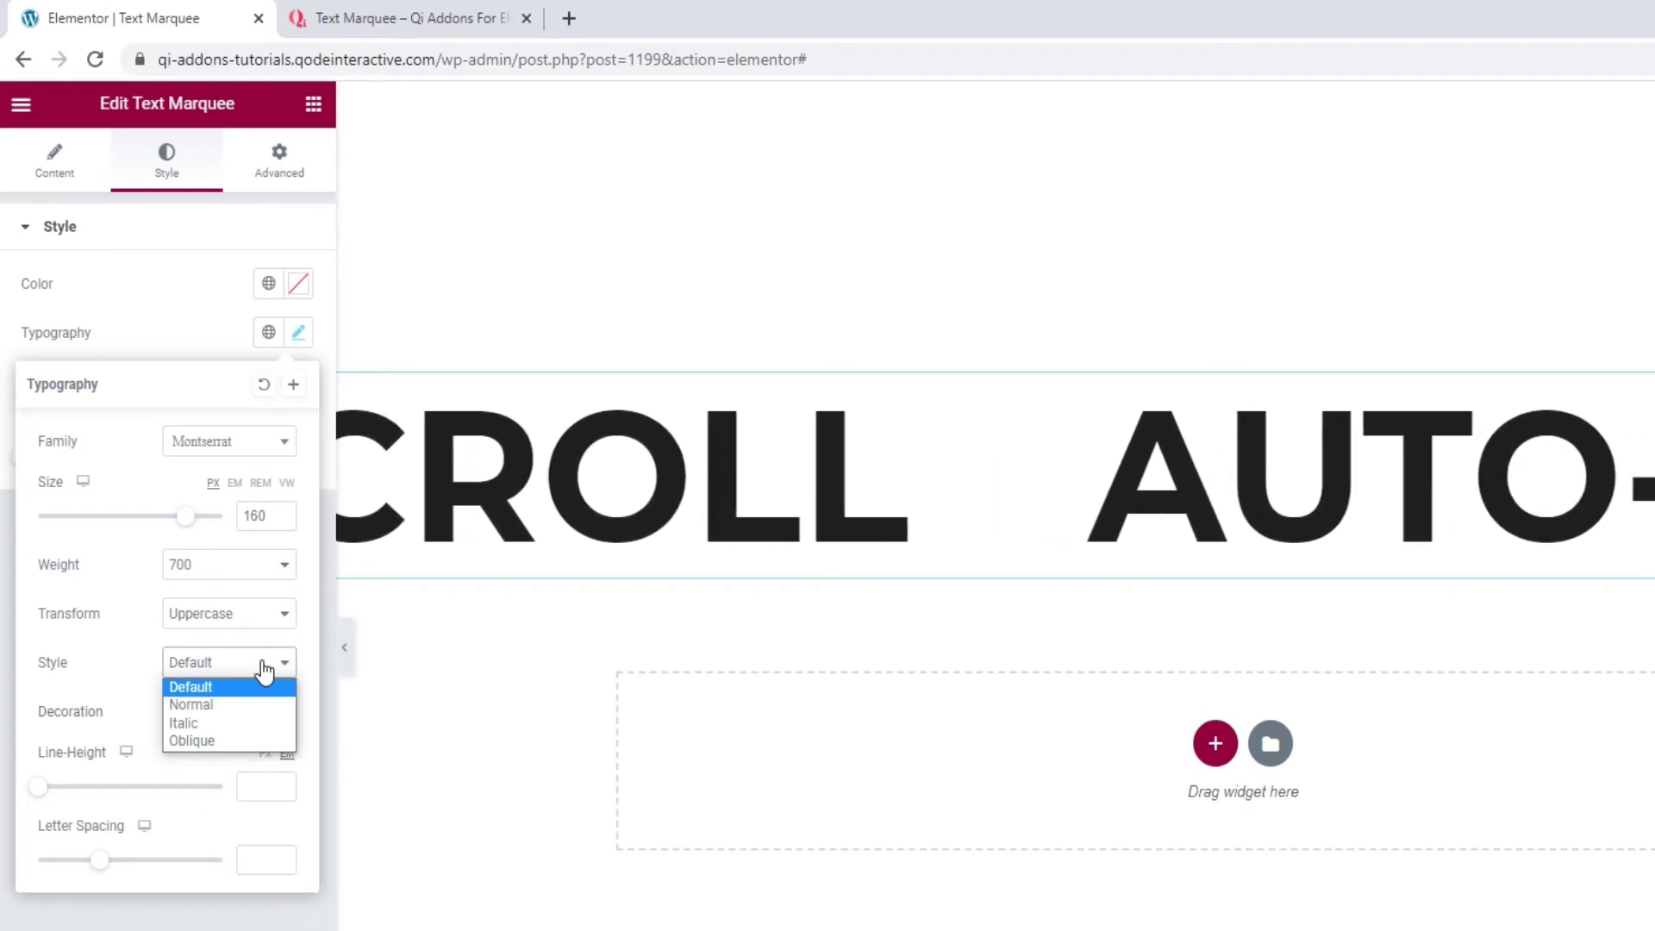
left_click(264, 670)
Keep decoration Default, clear line height and letter spacing, and close Typography
left_click(263, 715)
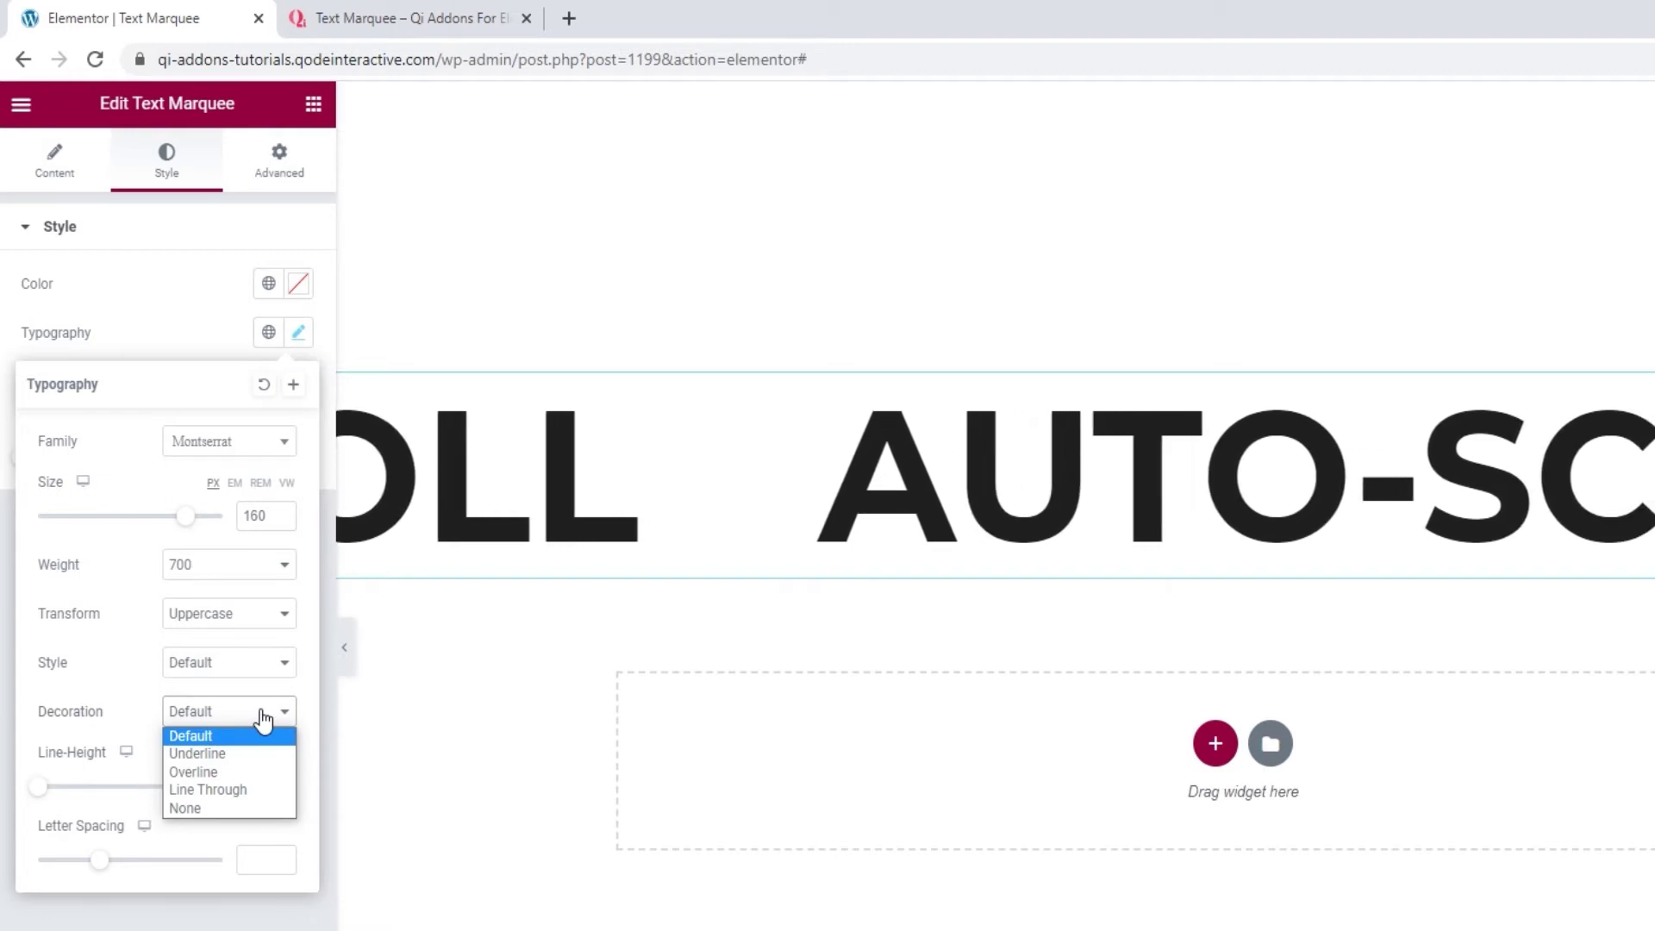
left_click(263, 715)
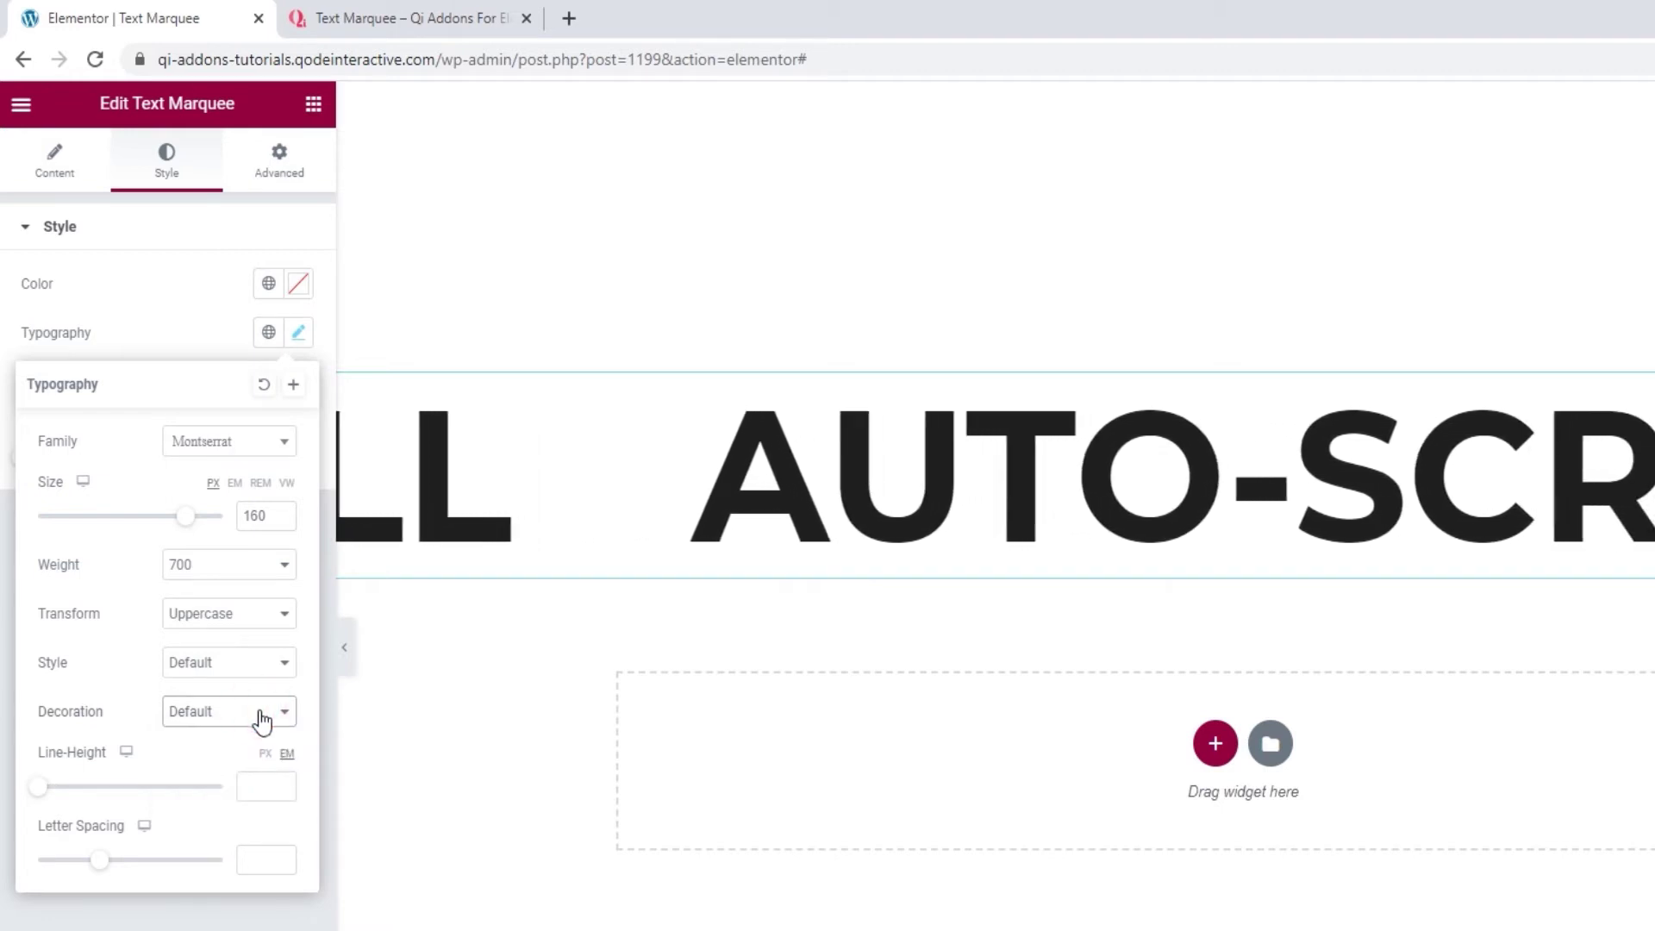
left_click_drag(50, 789, 87, 791)
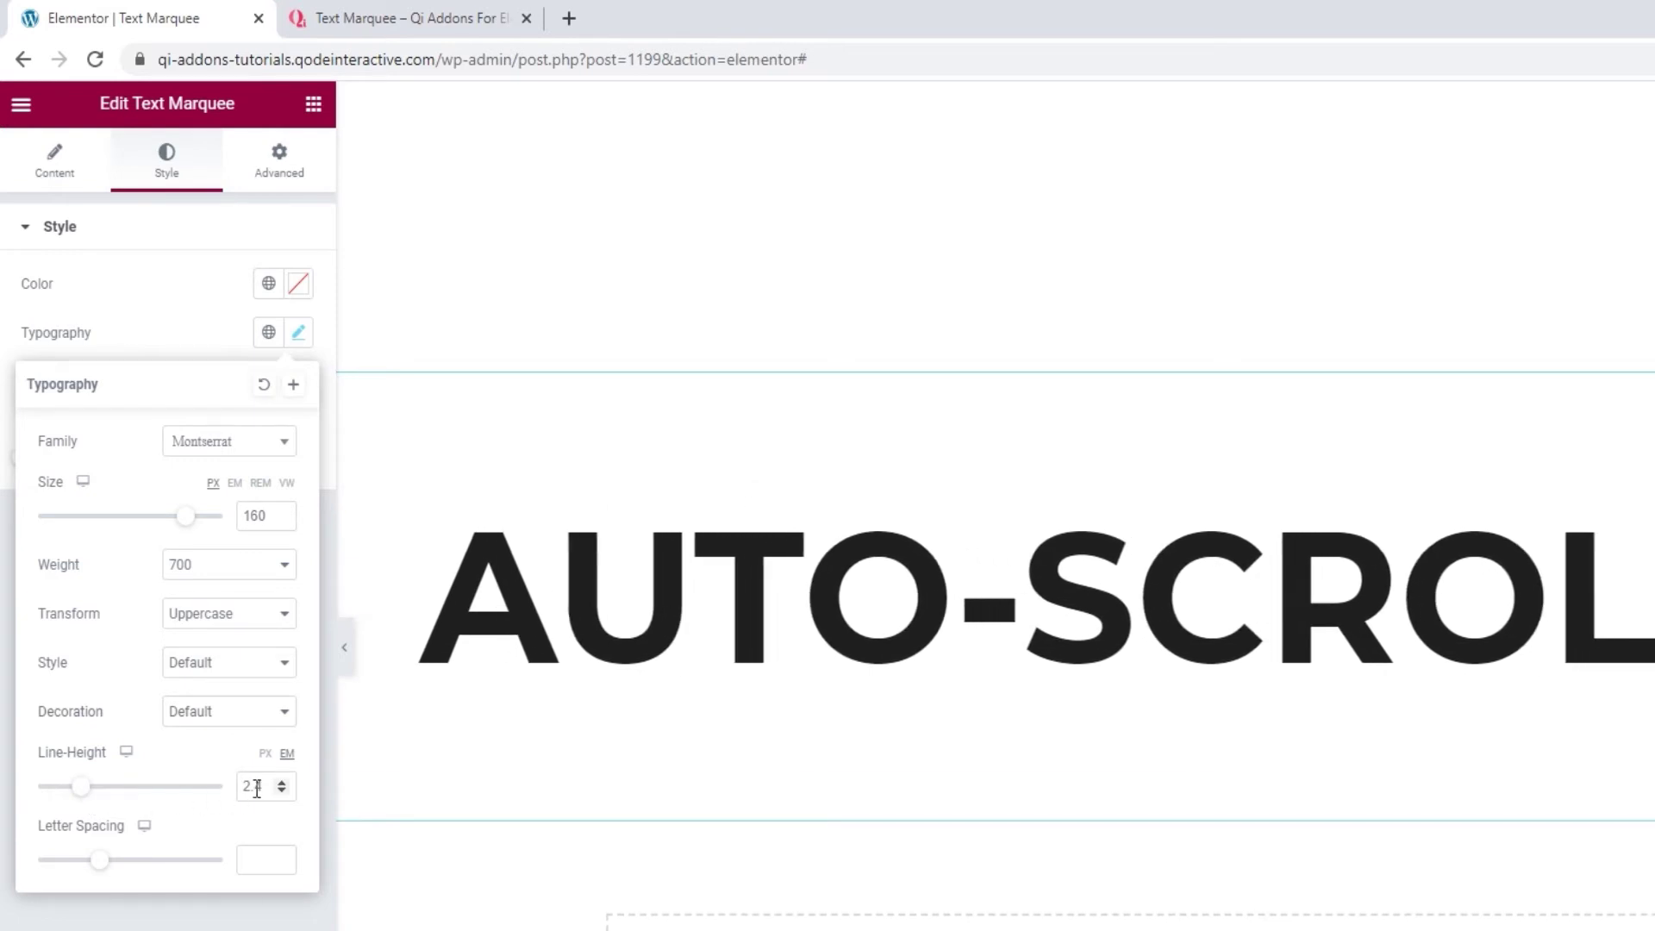
left_click_drag(260, 786, 232, 788)
key("BackSpace")
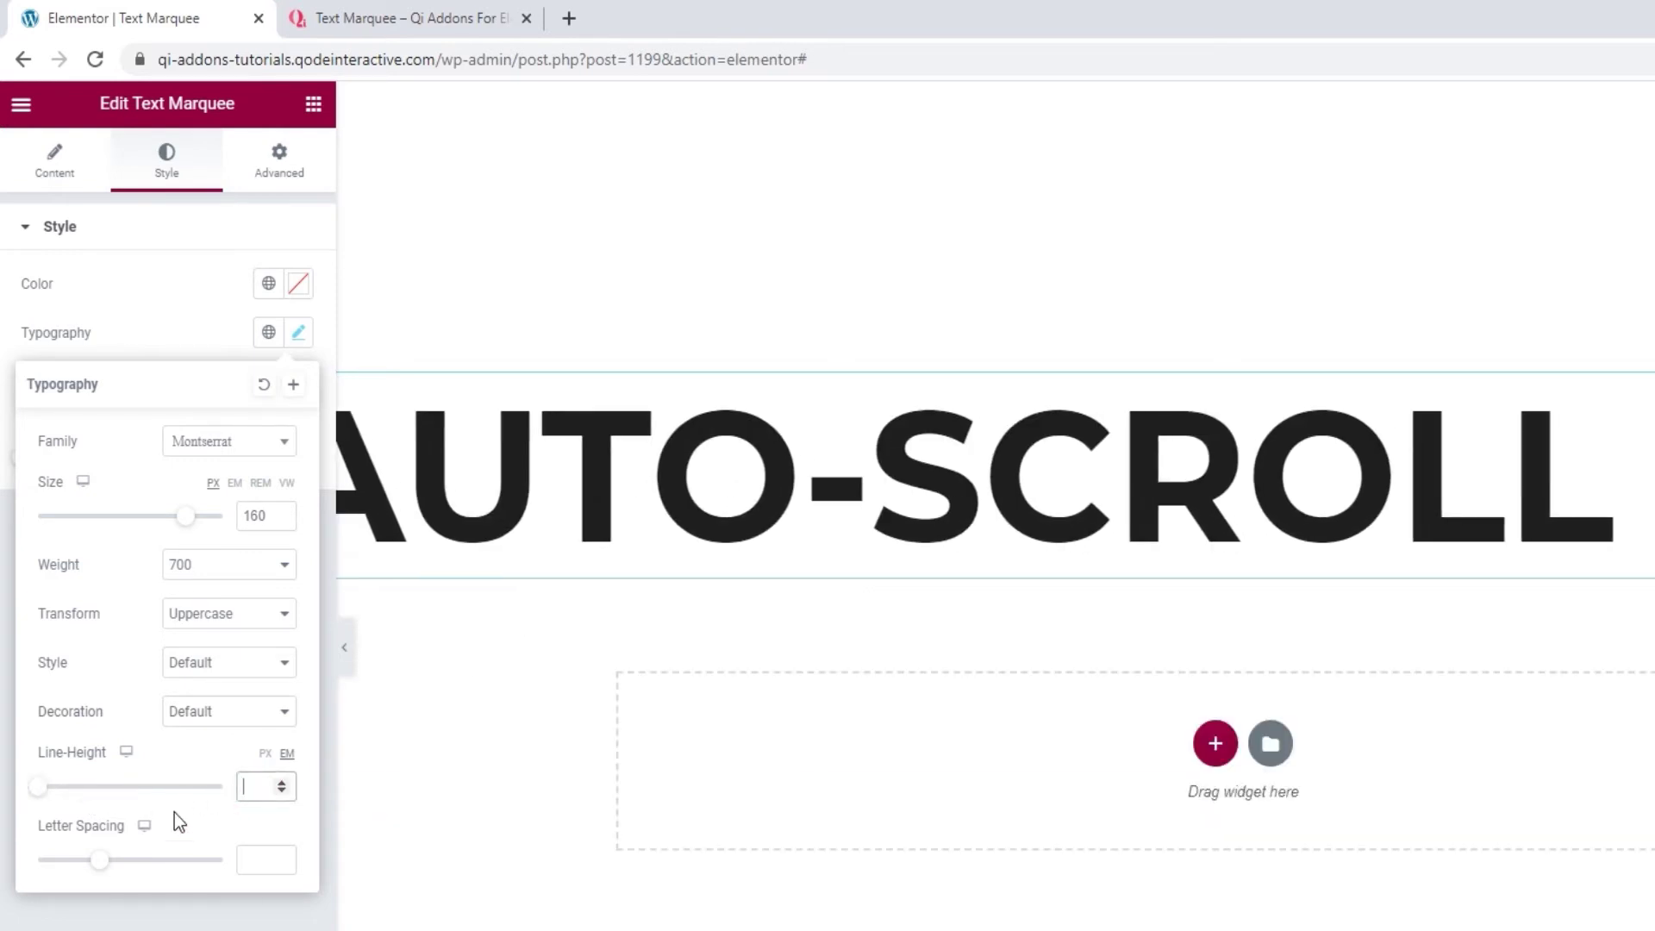
left_click_drag(105, 861, 230, 861)
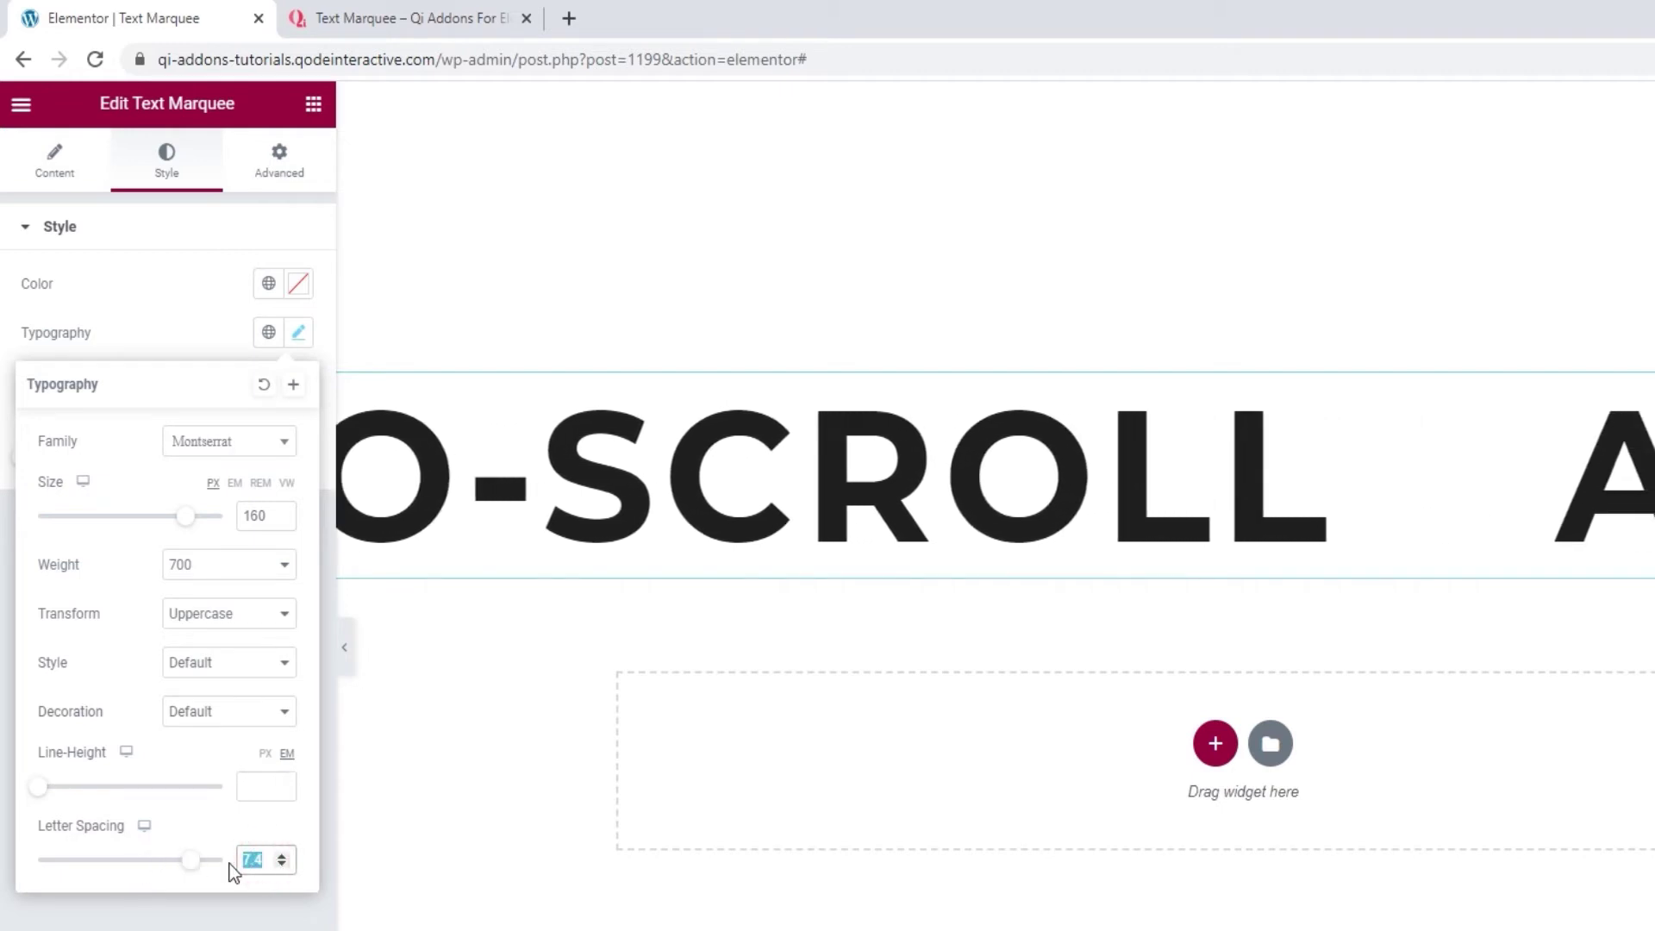
key("BackSpace")
left_click(192, 344)
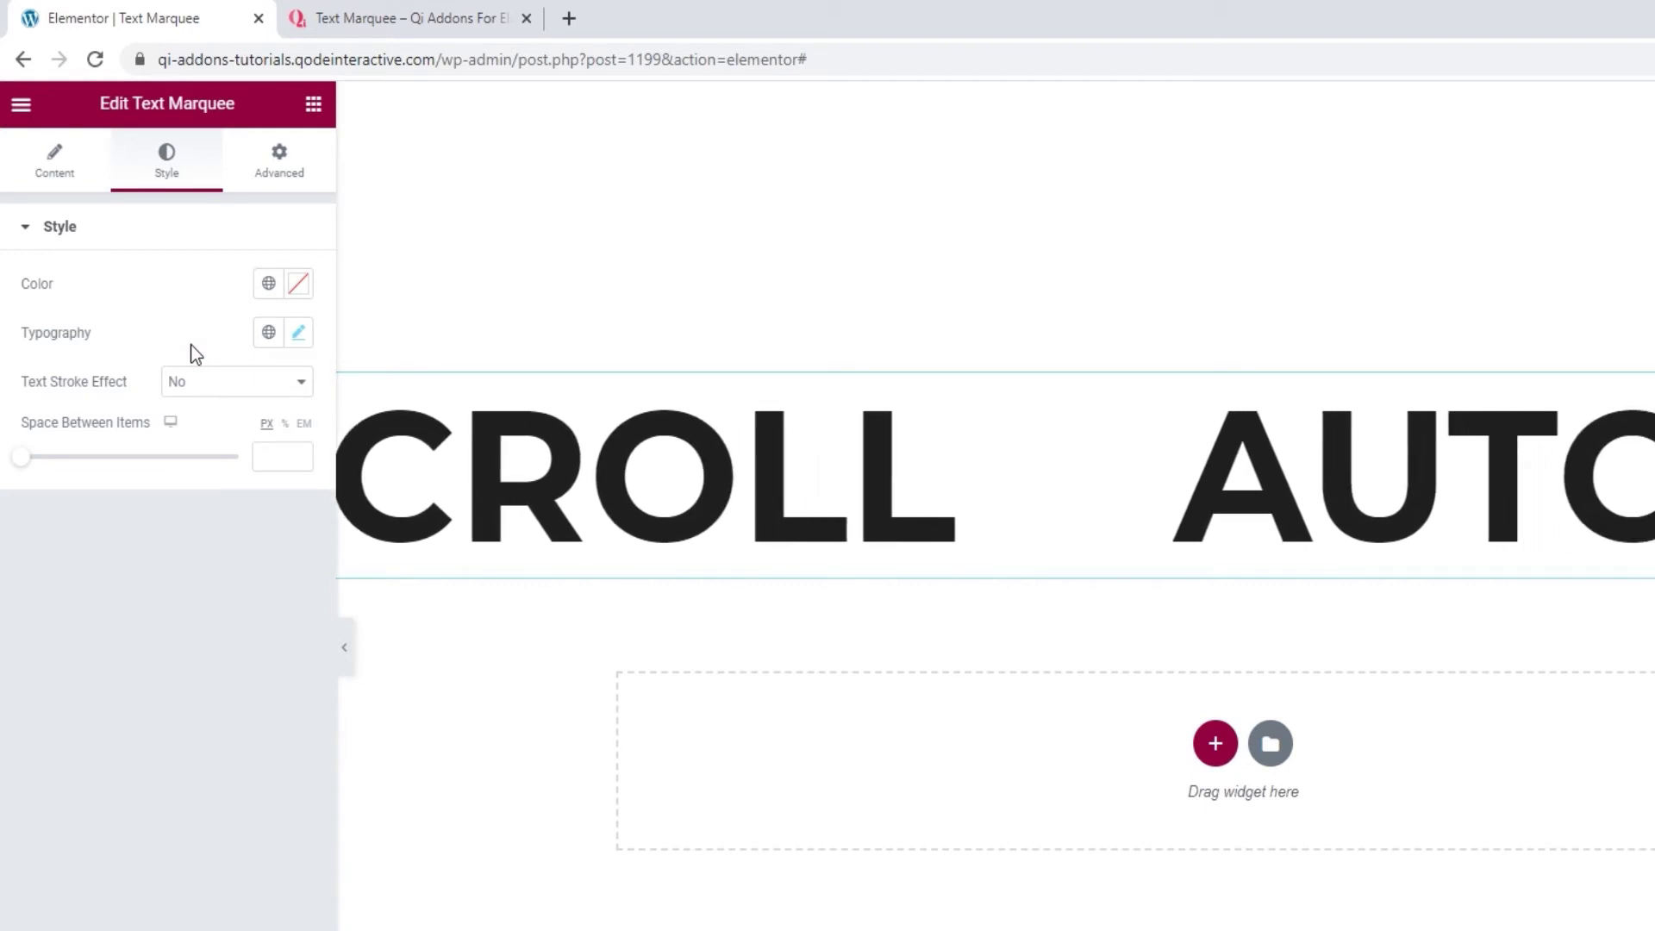
Turn on the text stroke and set its colour to light grey #dbdbdb
left_click(227, 383)
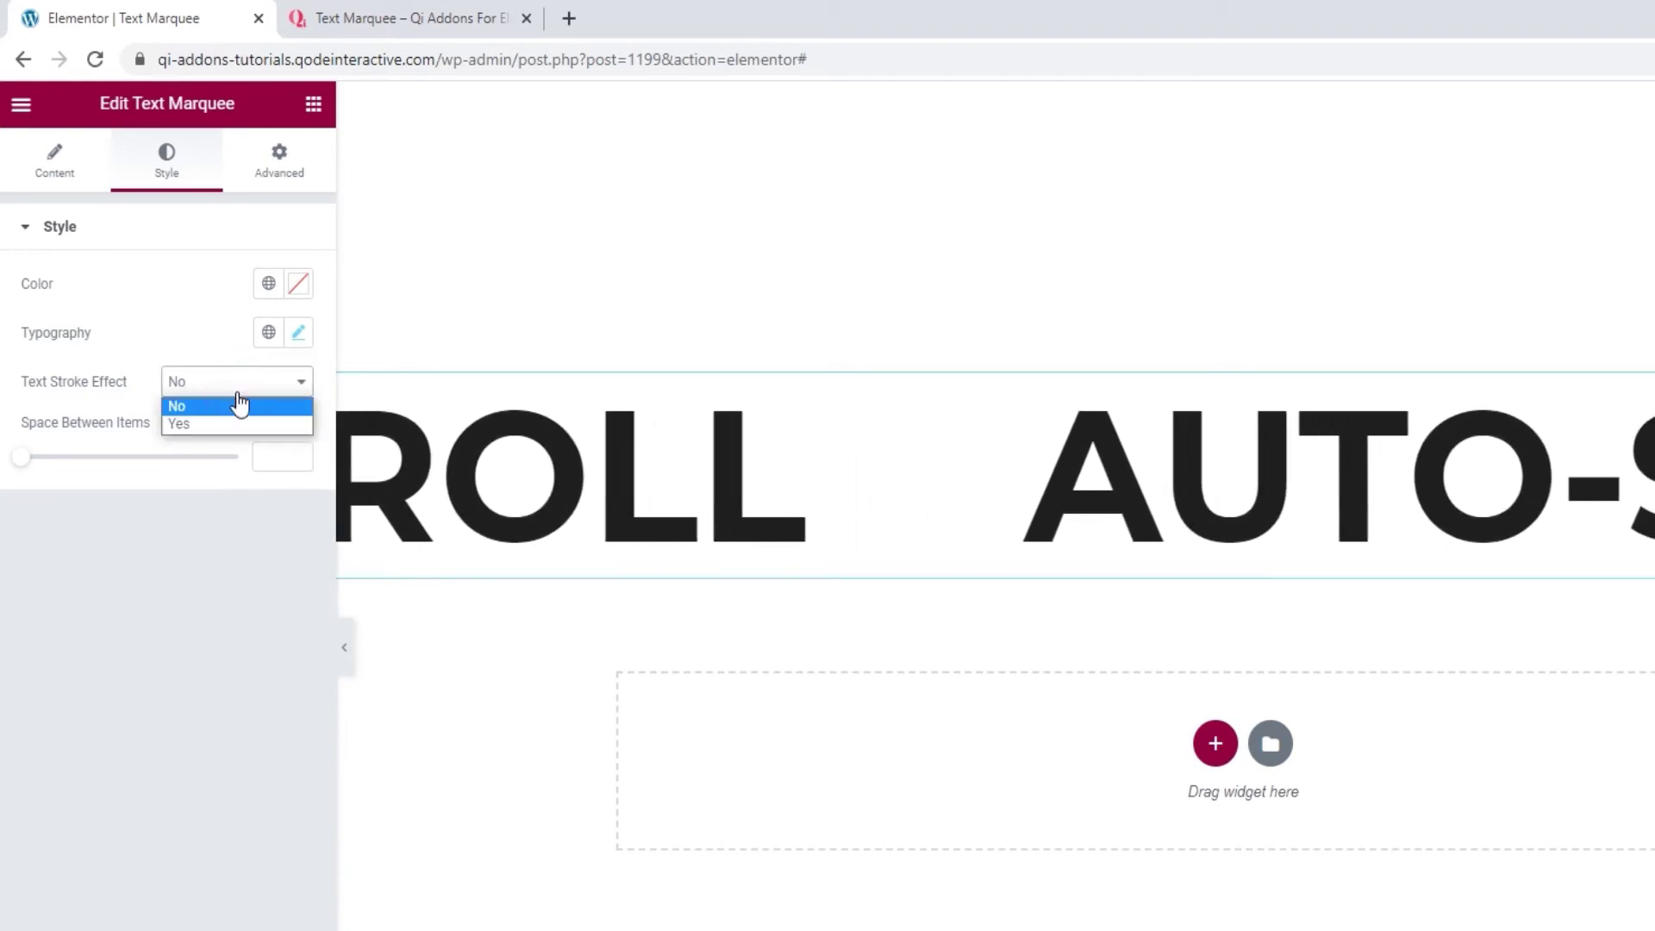
left_click(240, 424)
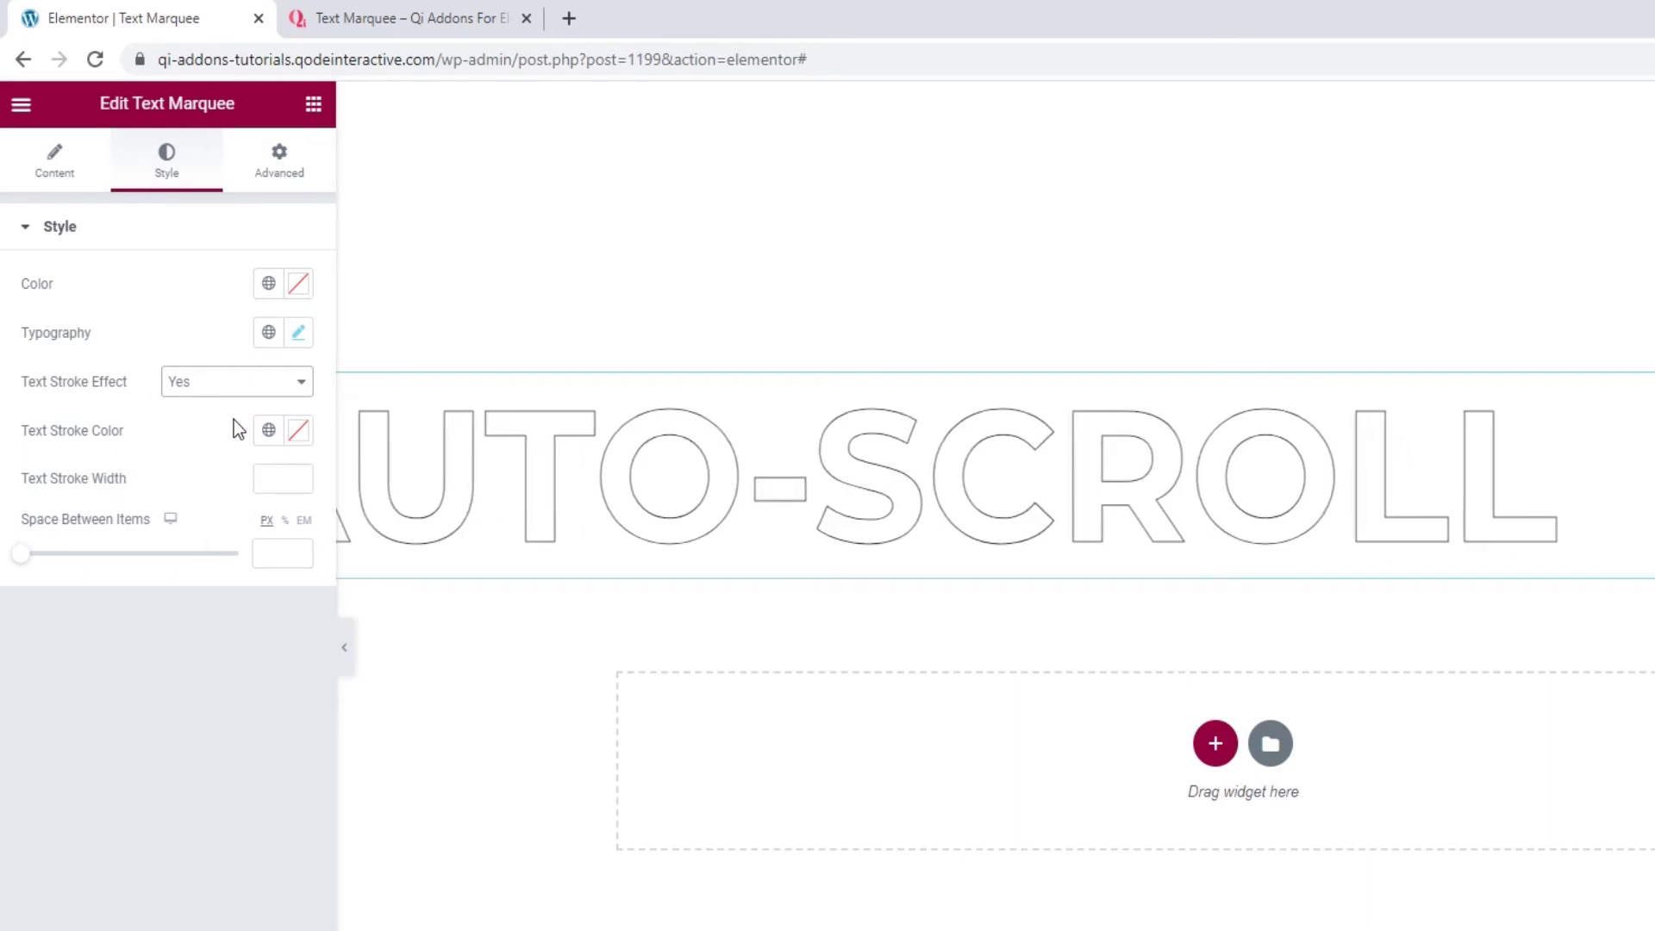
left_click(297, 430)
mouse_move(214, 540)
left_mouse_down()
mouse_move(195, 557)
mouse_move(144, 554)
left_mouse_up()
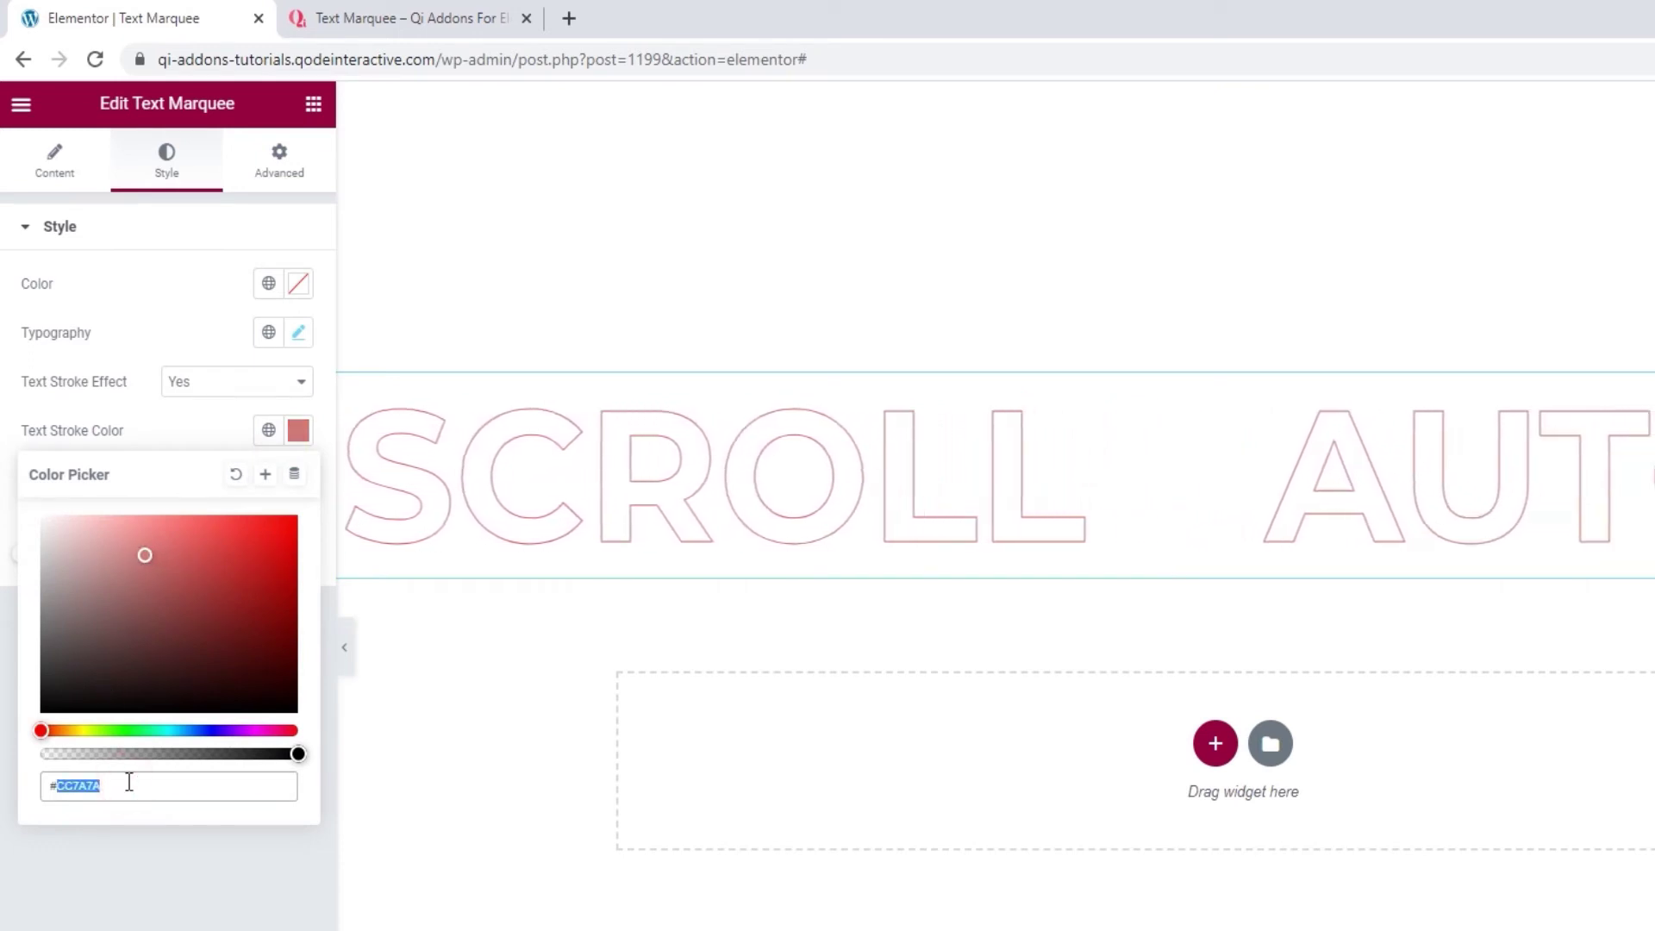
type("dbdbdb")
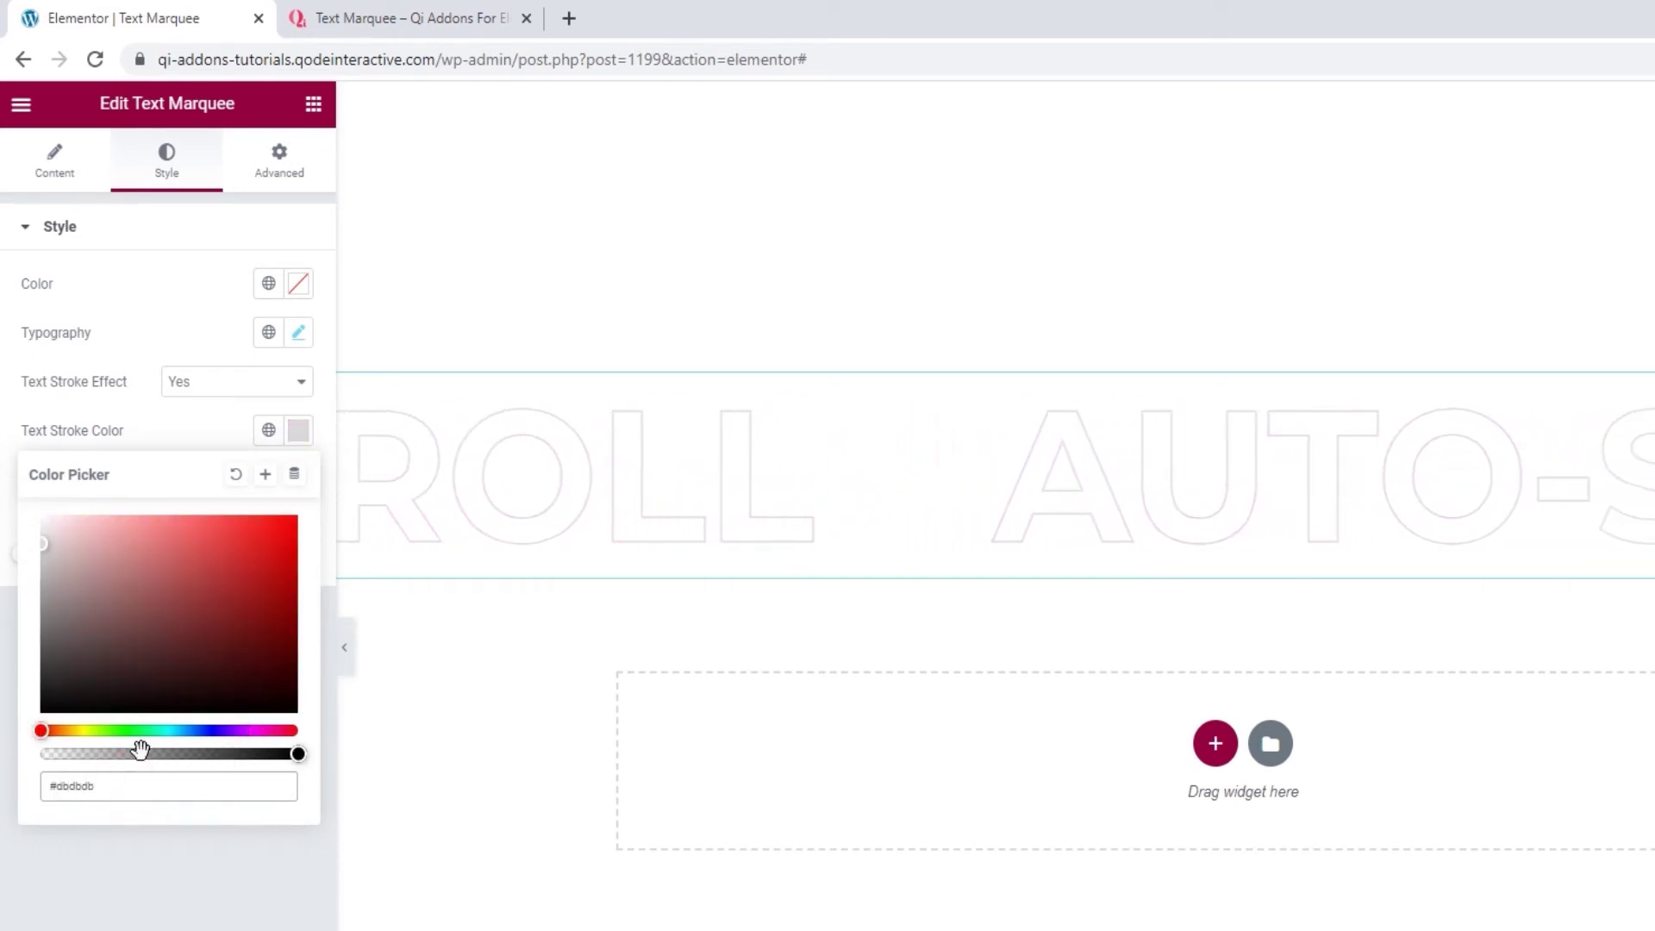
left_click(178, 440)
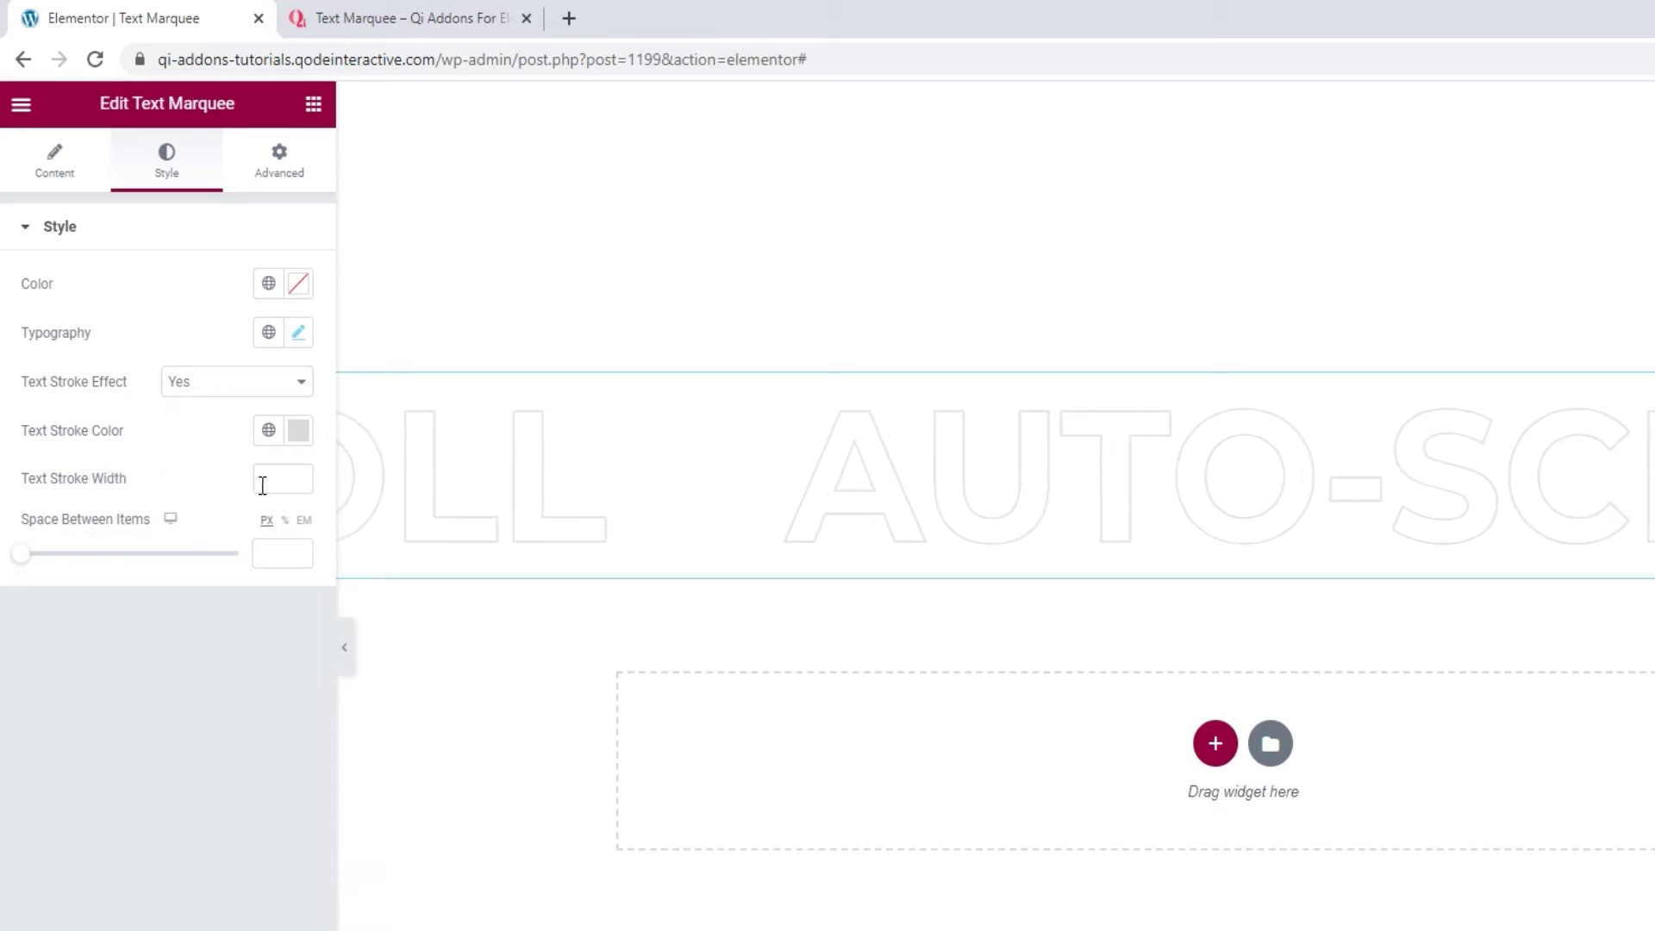
Set the text stroke width to 1 and Space Between Items to 30 px
left_click(298, 476)
left_click(298, 476)
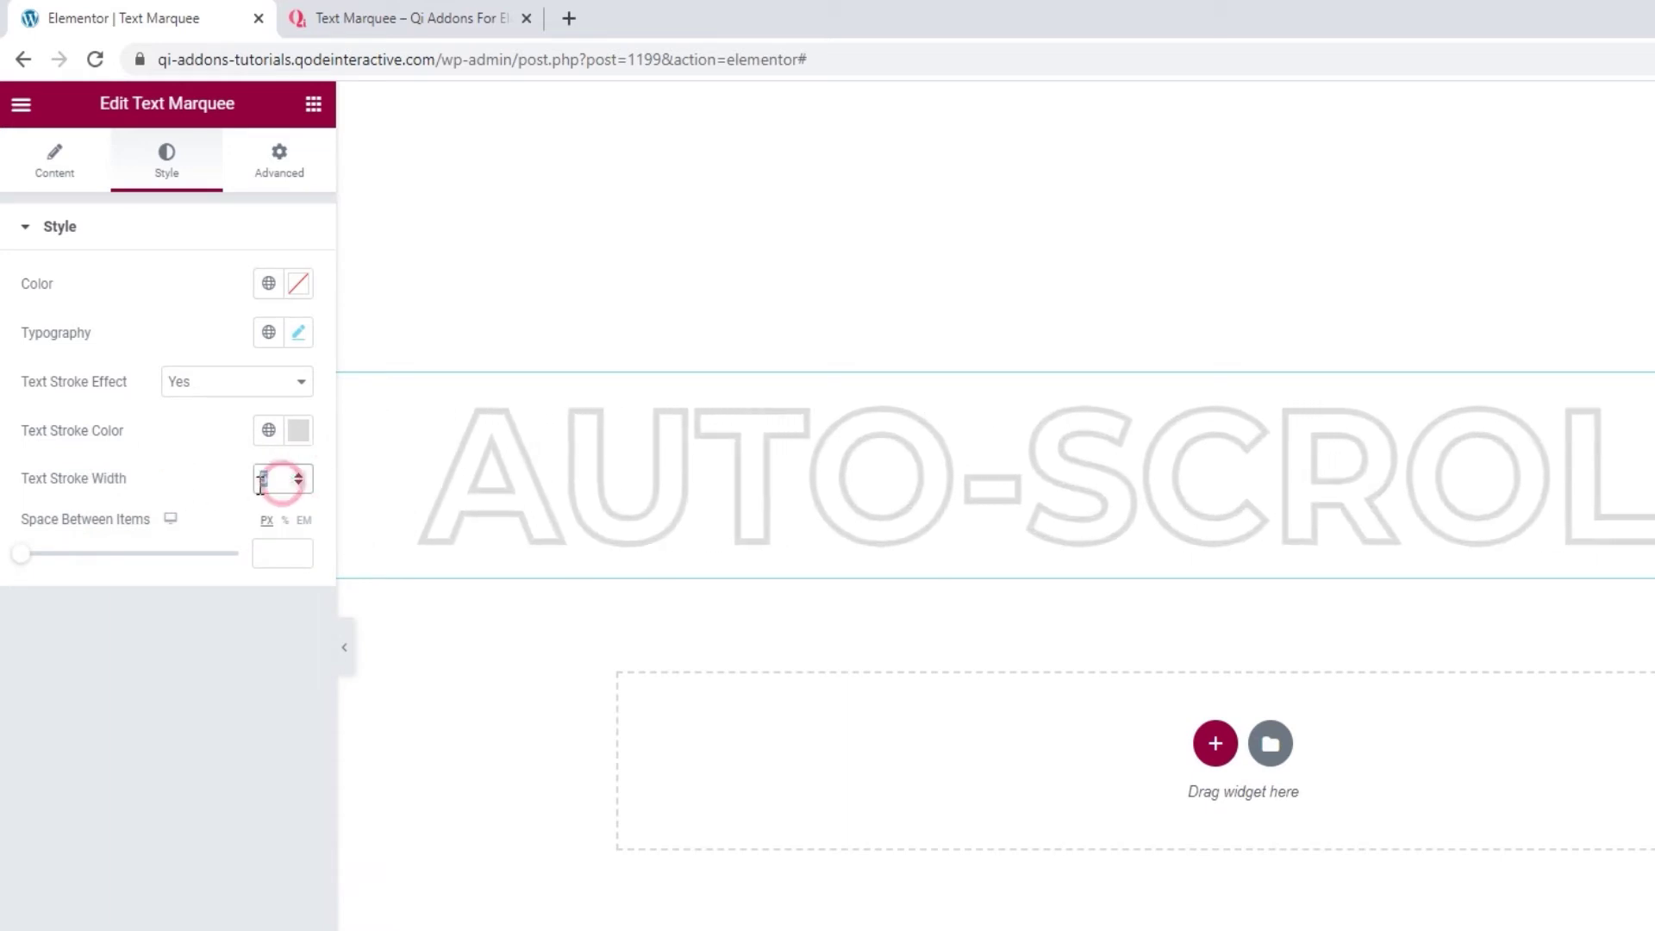
type("1")
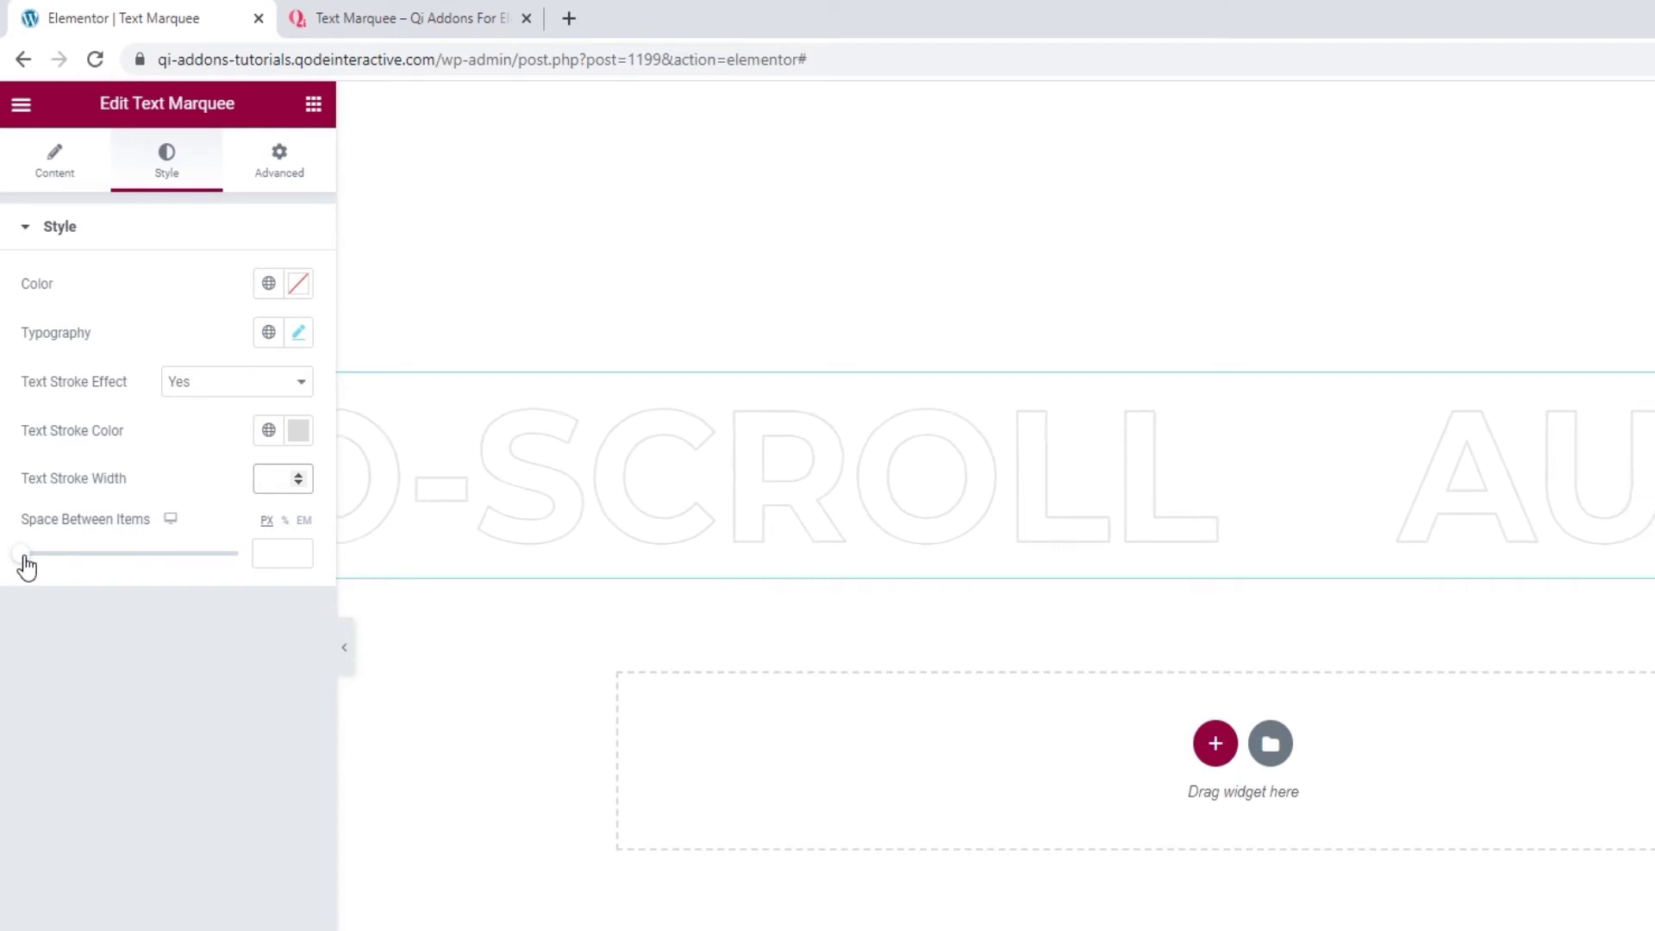
left_click_drag(24, 559, 161, 564)
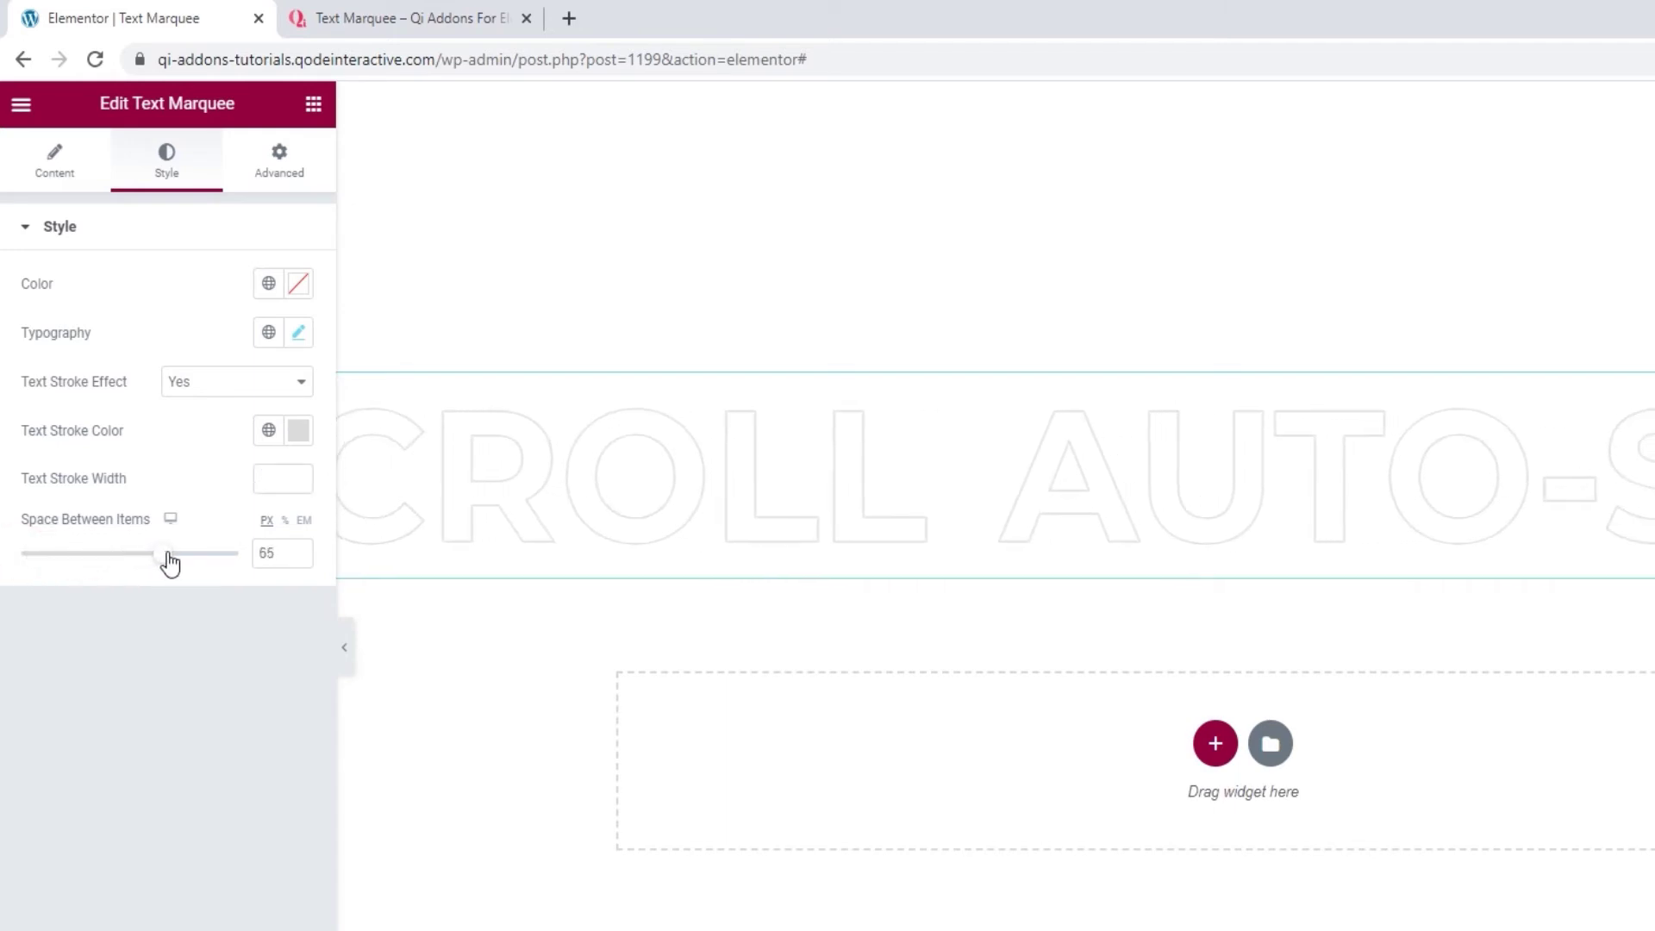
left_click_drag(273, 559, 256, 560)
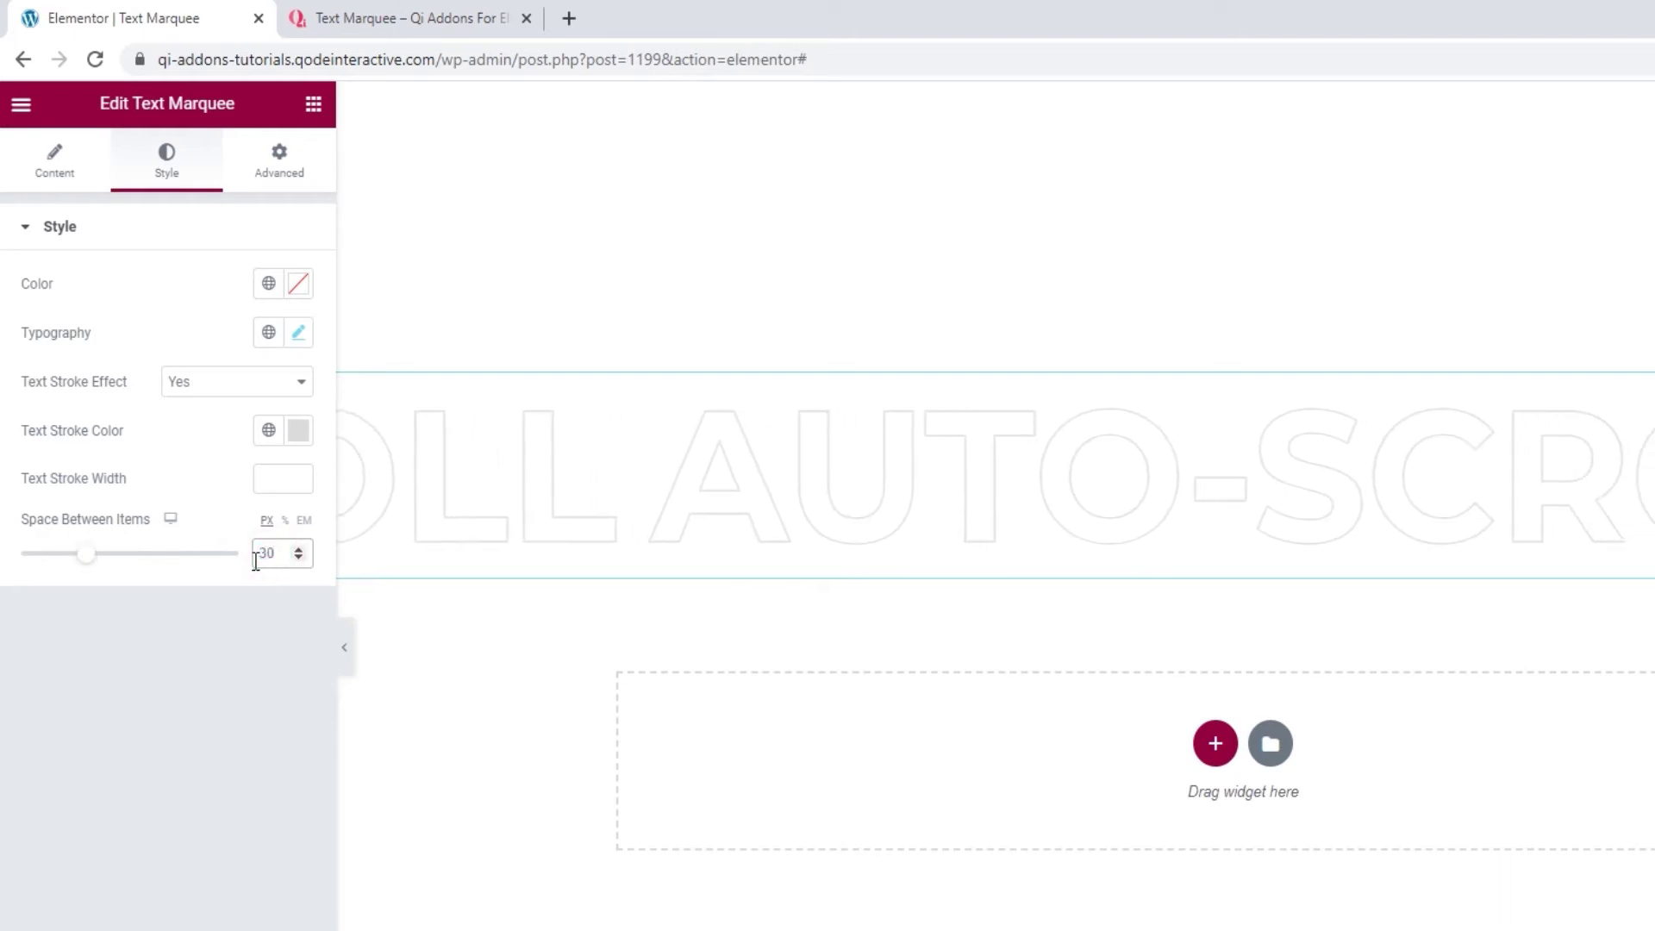
type("30")
left_click(238, 606)
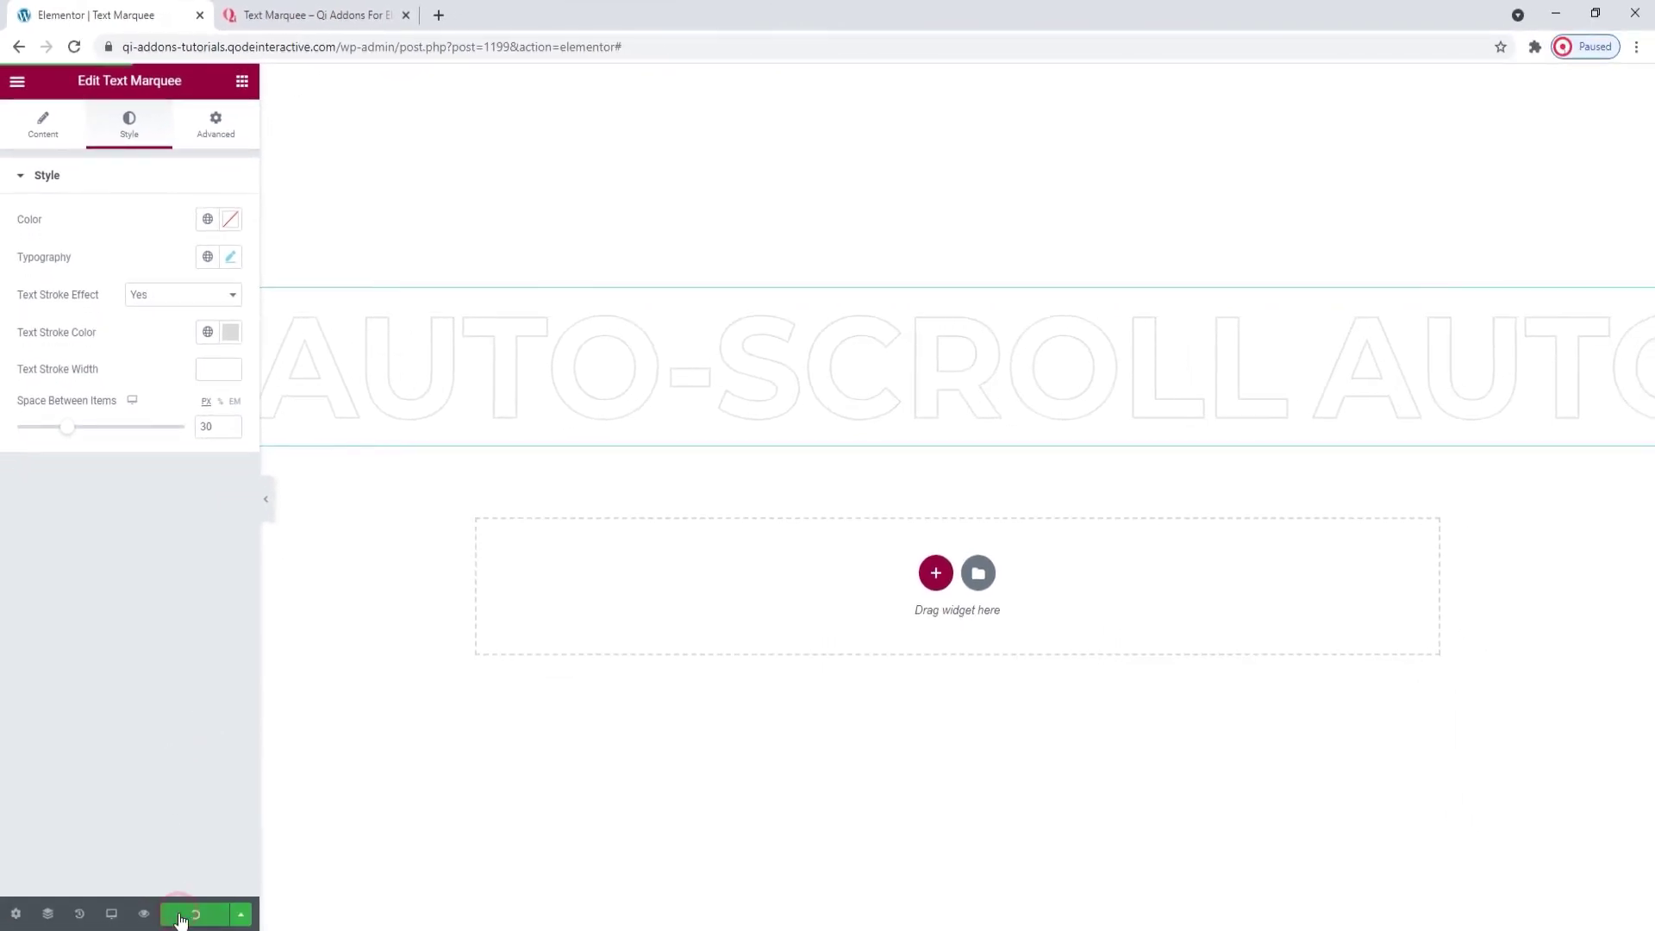
Save the marquee changes with UPDATE
left_click(517, 844)
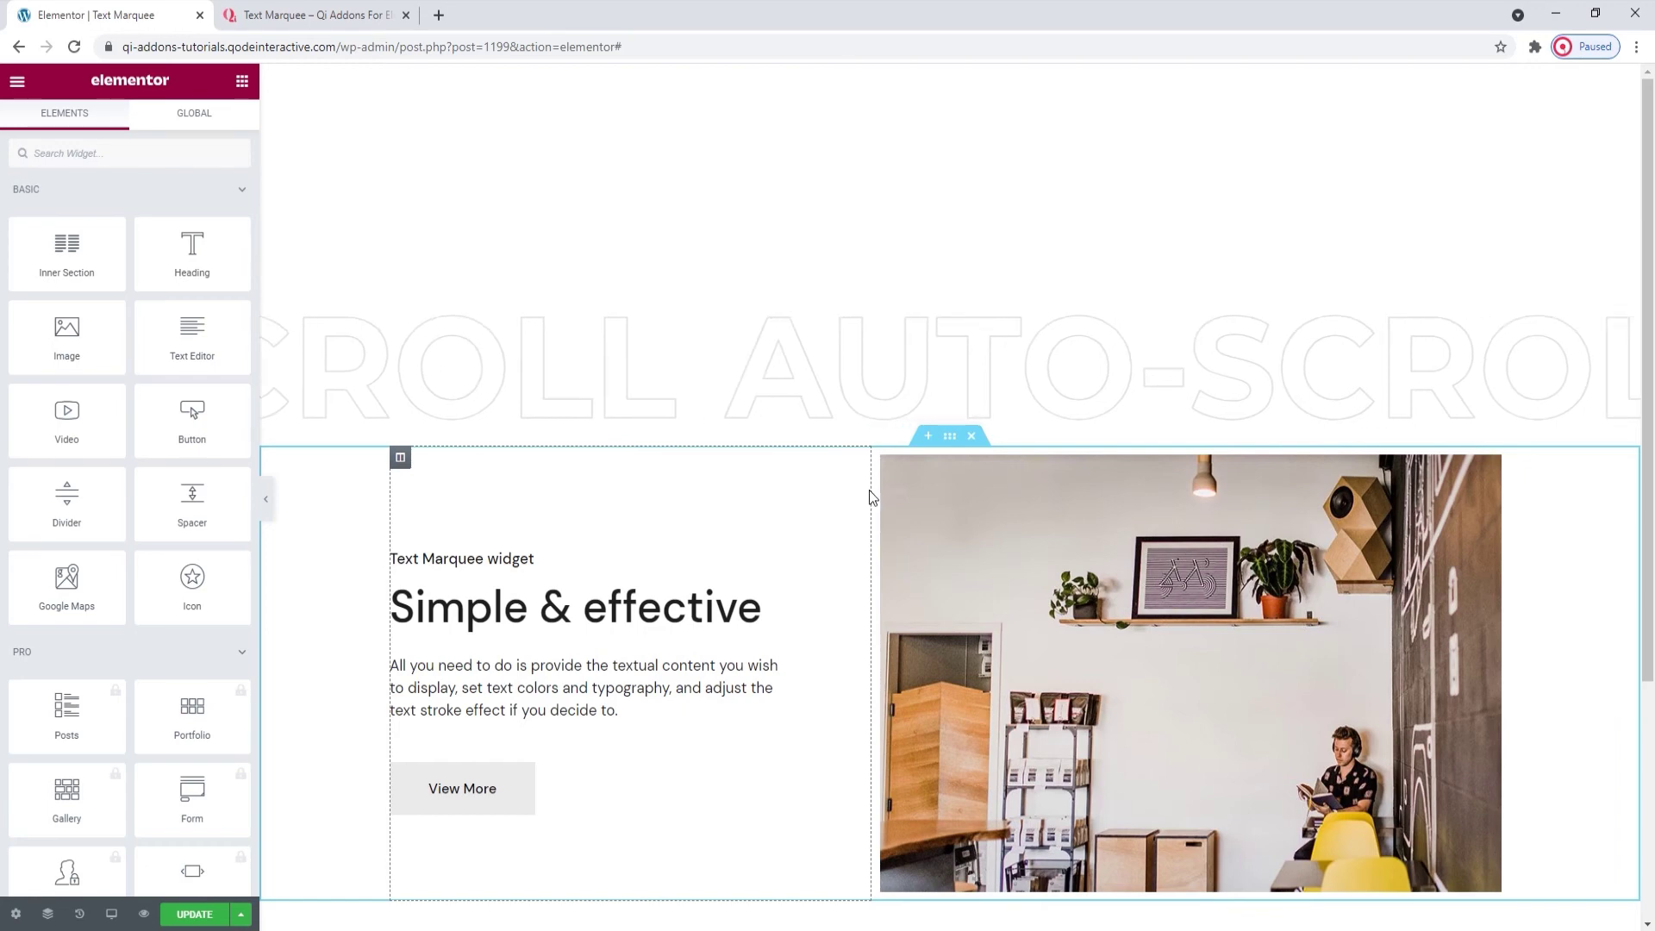
Select the Simple & effective text-and-image section for editing
left_click(947, 442)
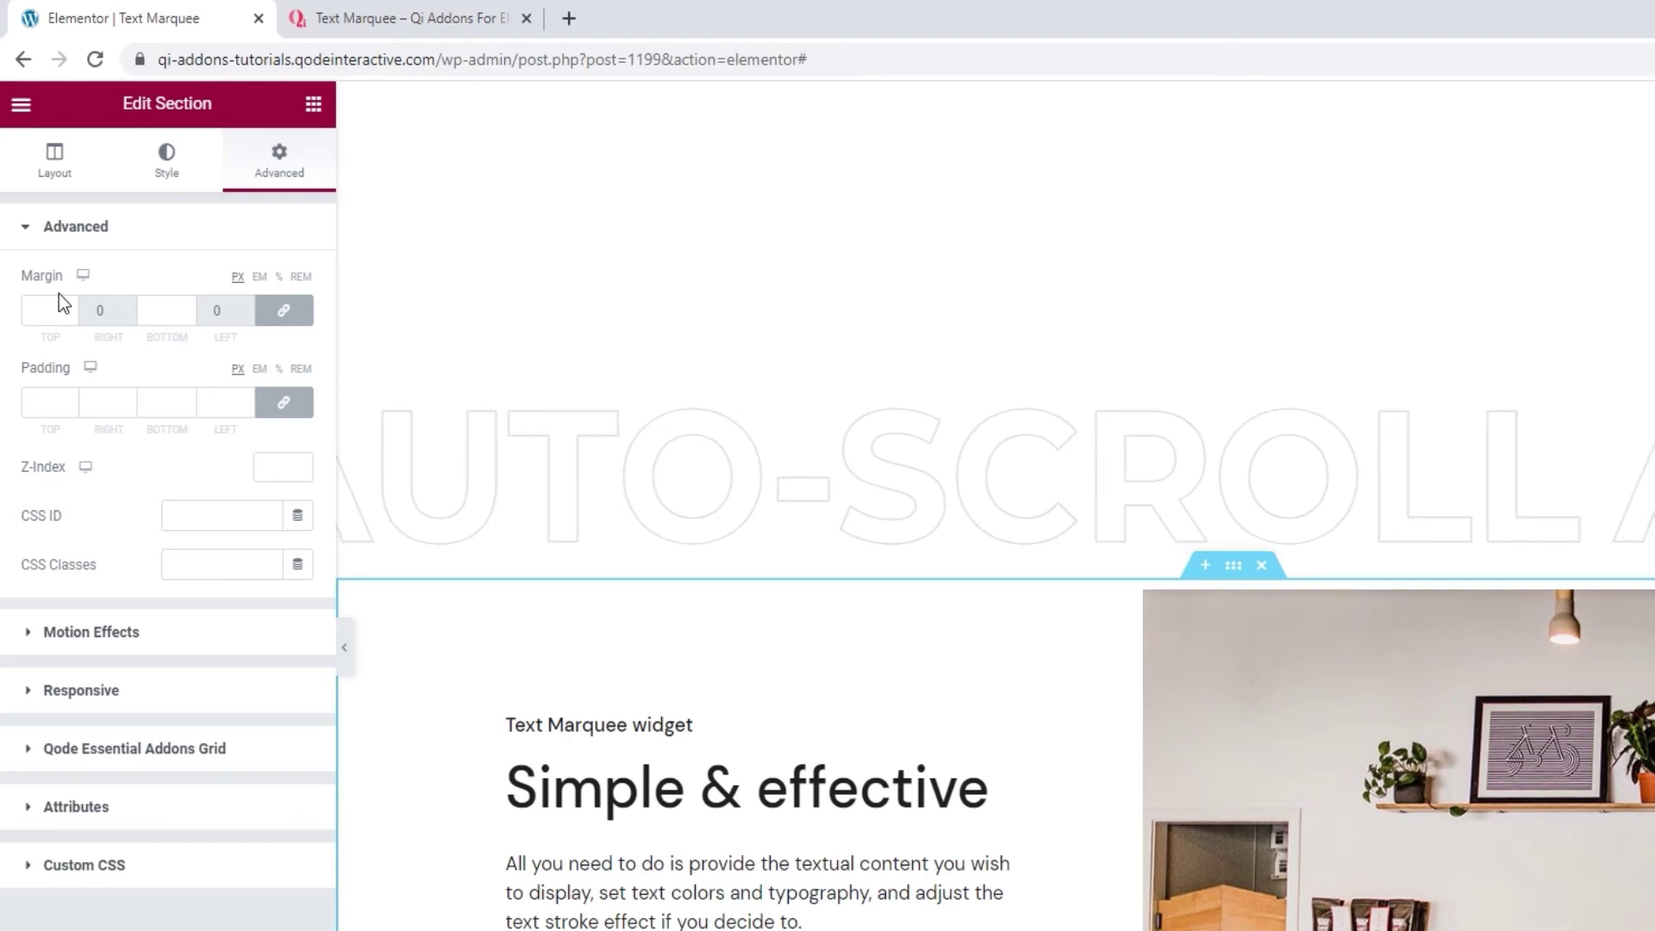
Unlink the margin values and step the section's top margin down with the spinner
left_click(272, 320)
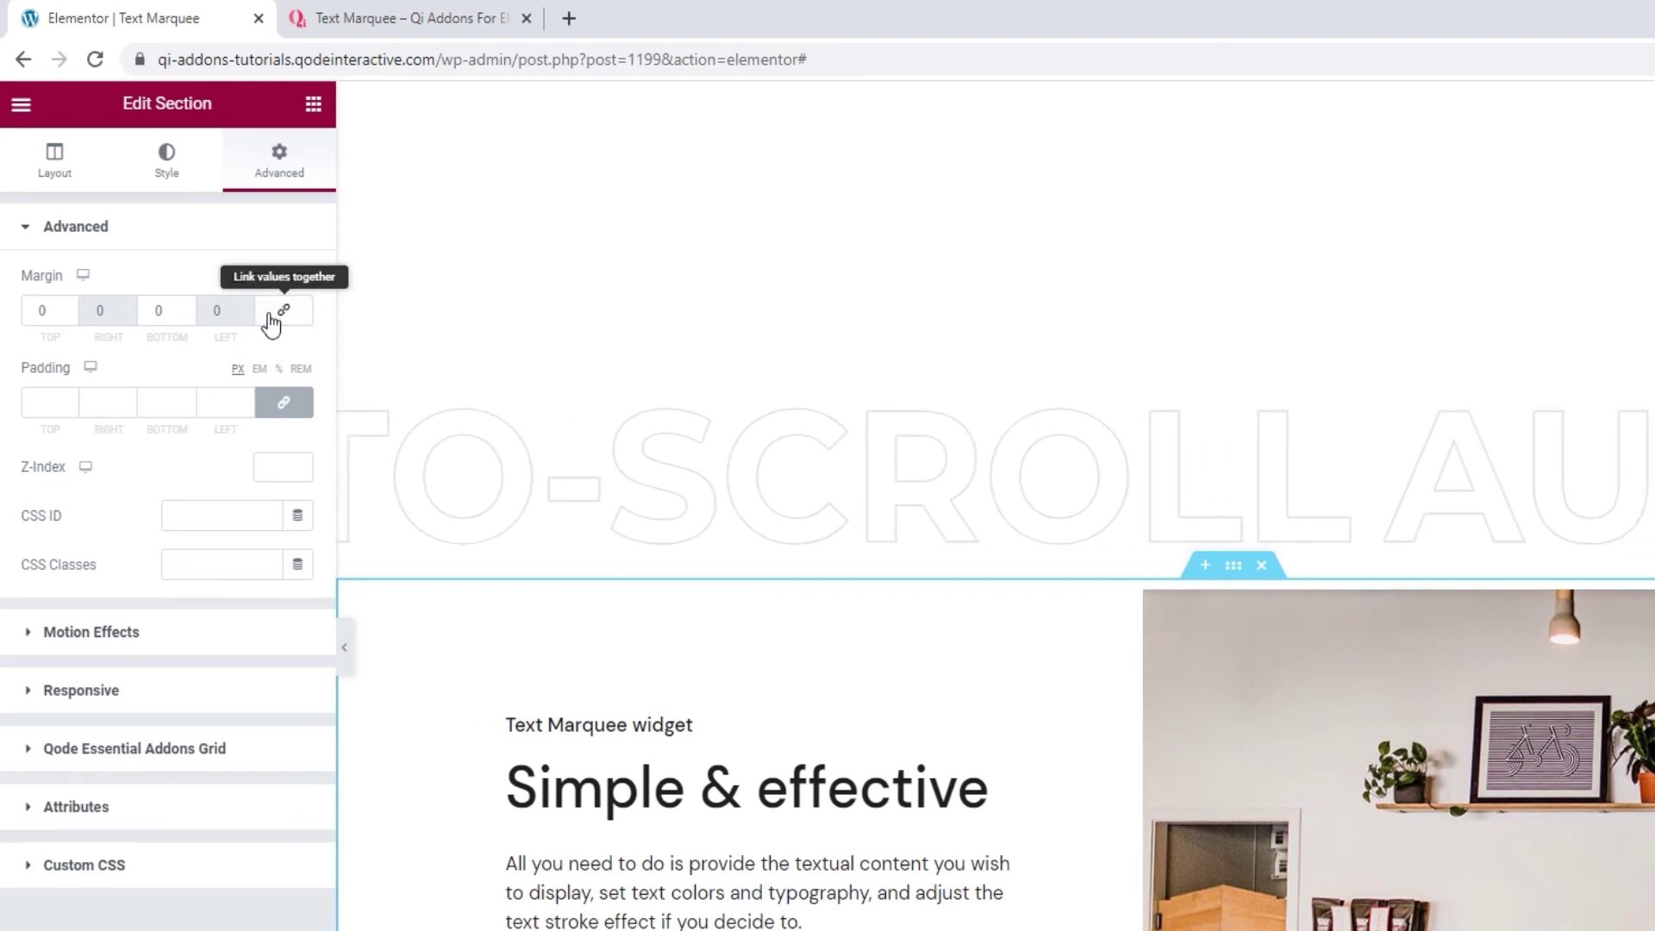
left_click(72, 316)
left_click(72, 316)
left_click(71, 316)
left_click(71, 316)
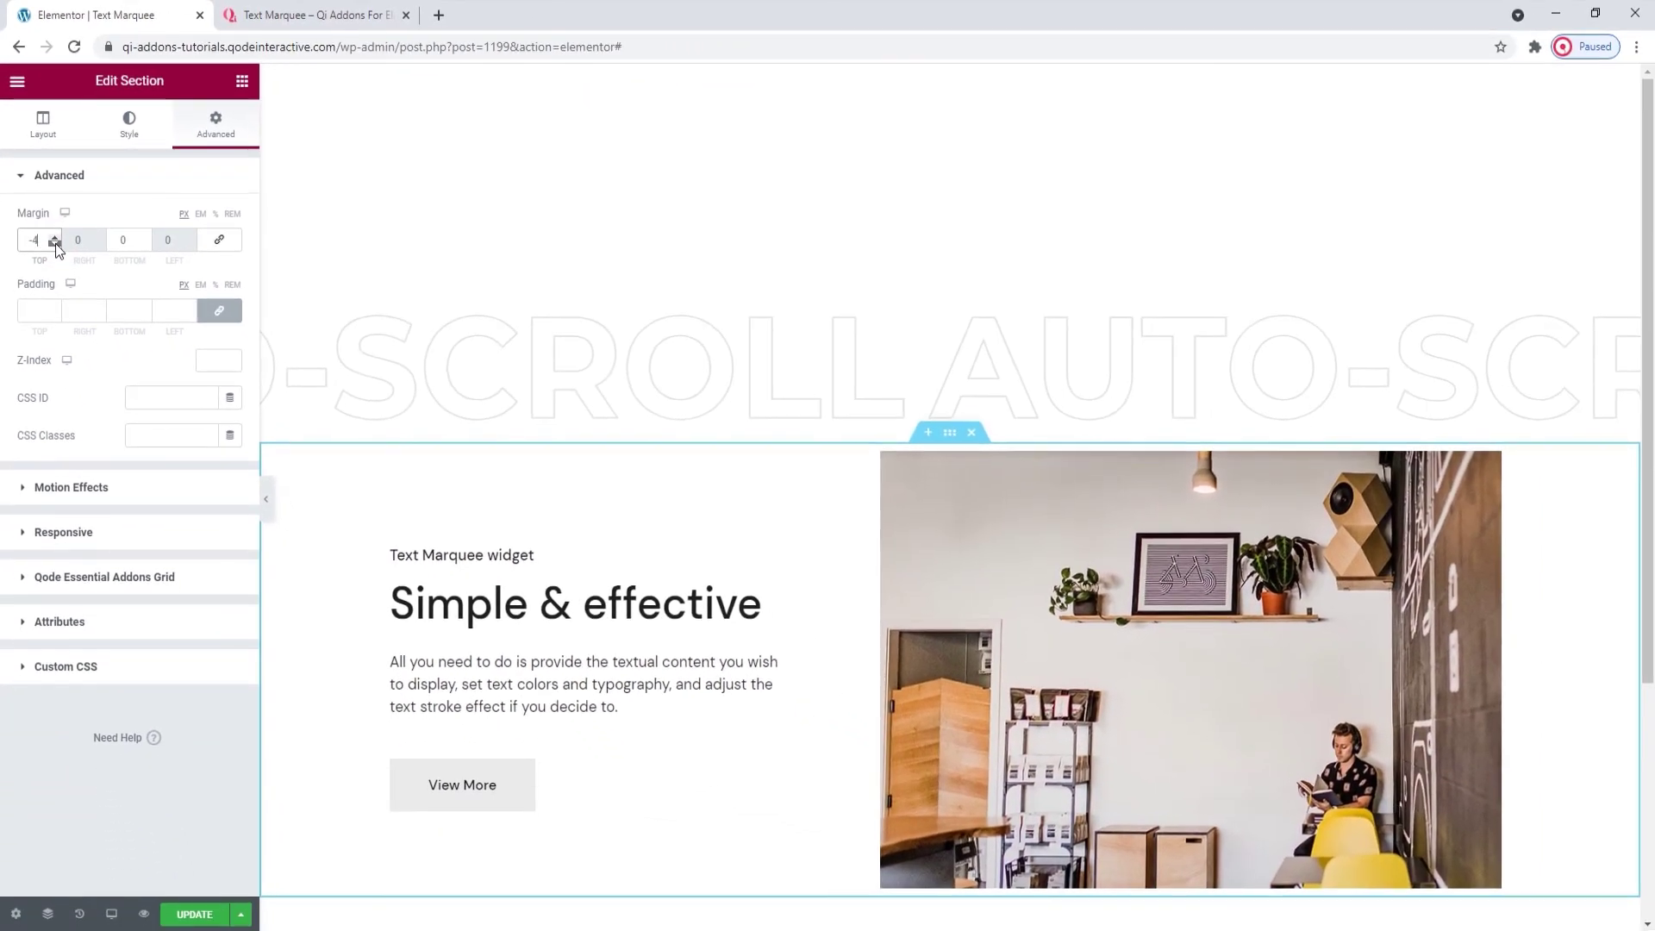
left_click(55, 243)
left_click(55, 243)
left_click(55, 243)
left_click(55, 243)
left_click(55, 243)
left_click(55, 243)
left_click(55, 243)
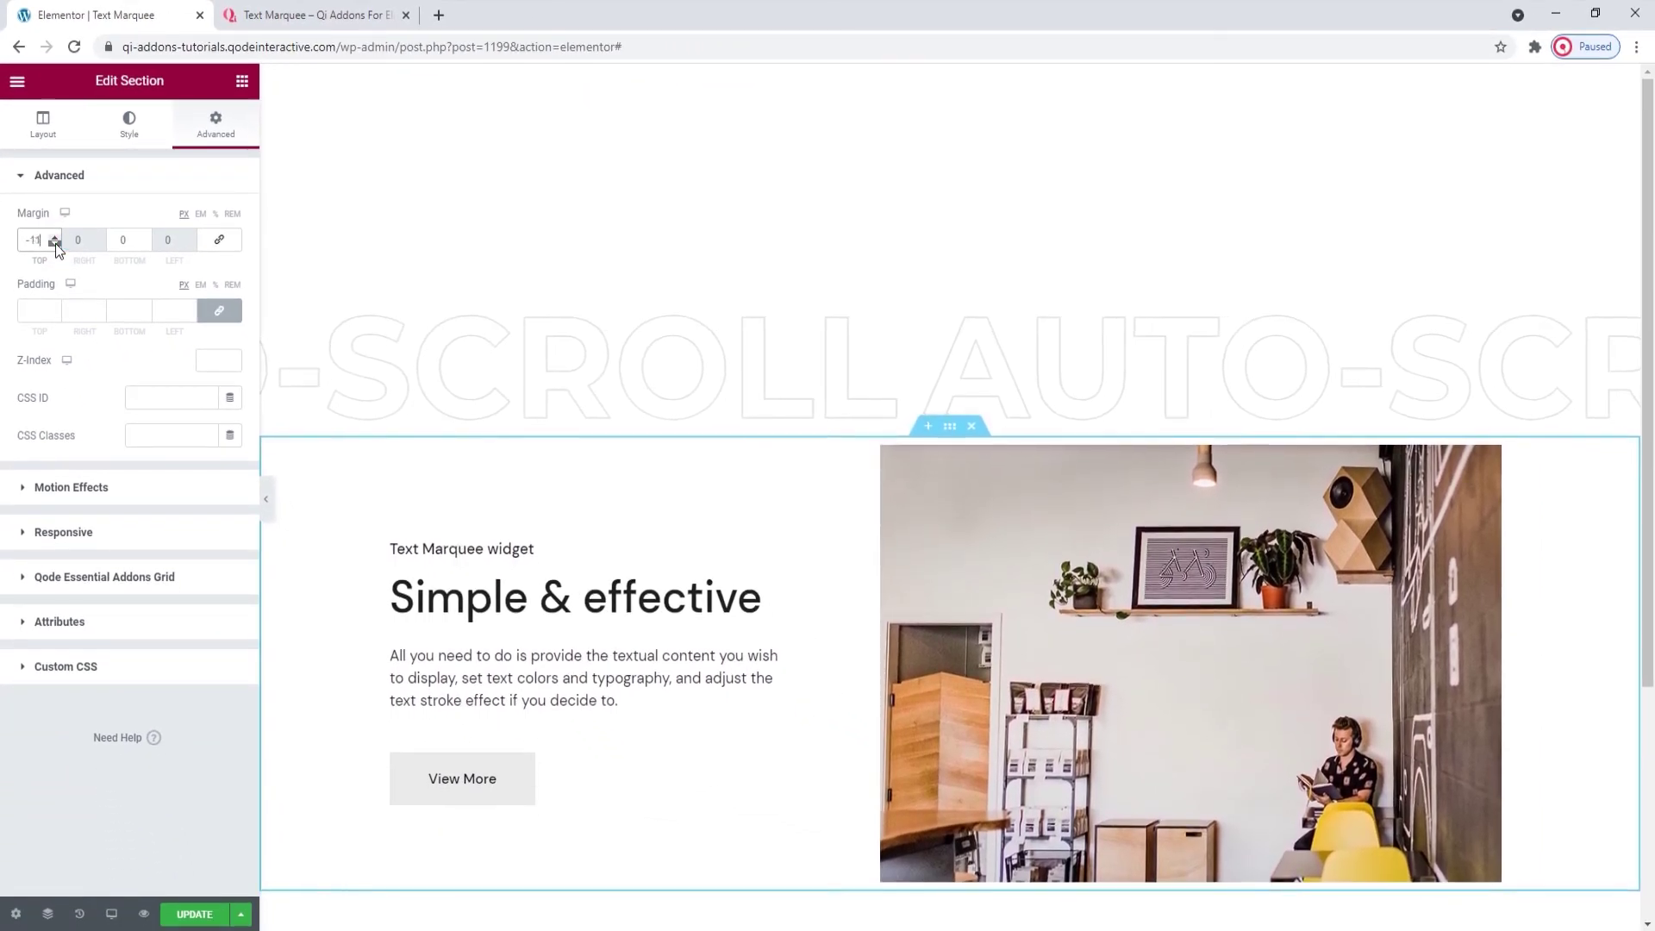
left_click(55, 243)
left_click(55, 243)
left_click(55, 243)
left_click(55, 243)
left_click(55, 243)
left_click(55, 243)
left_click(55, 243)
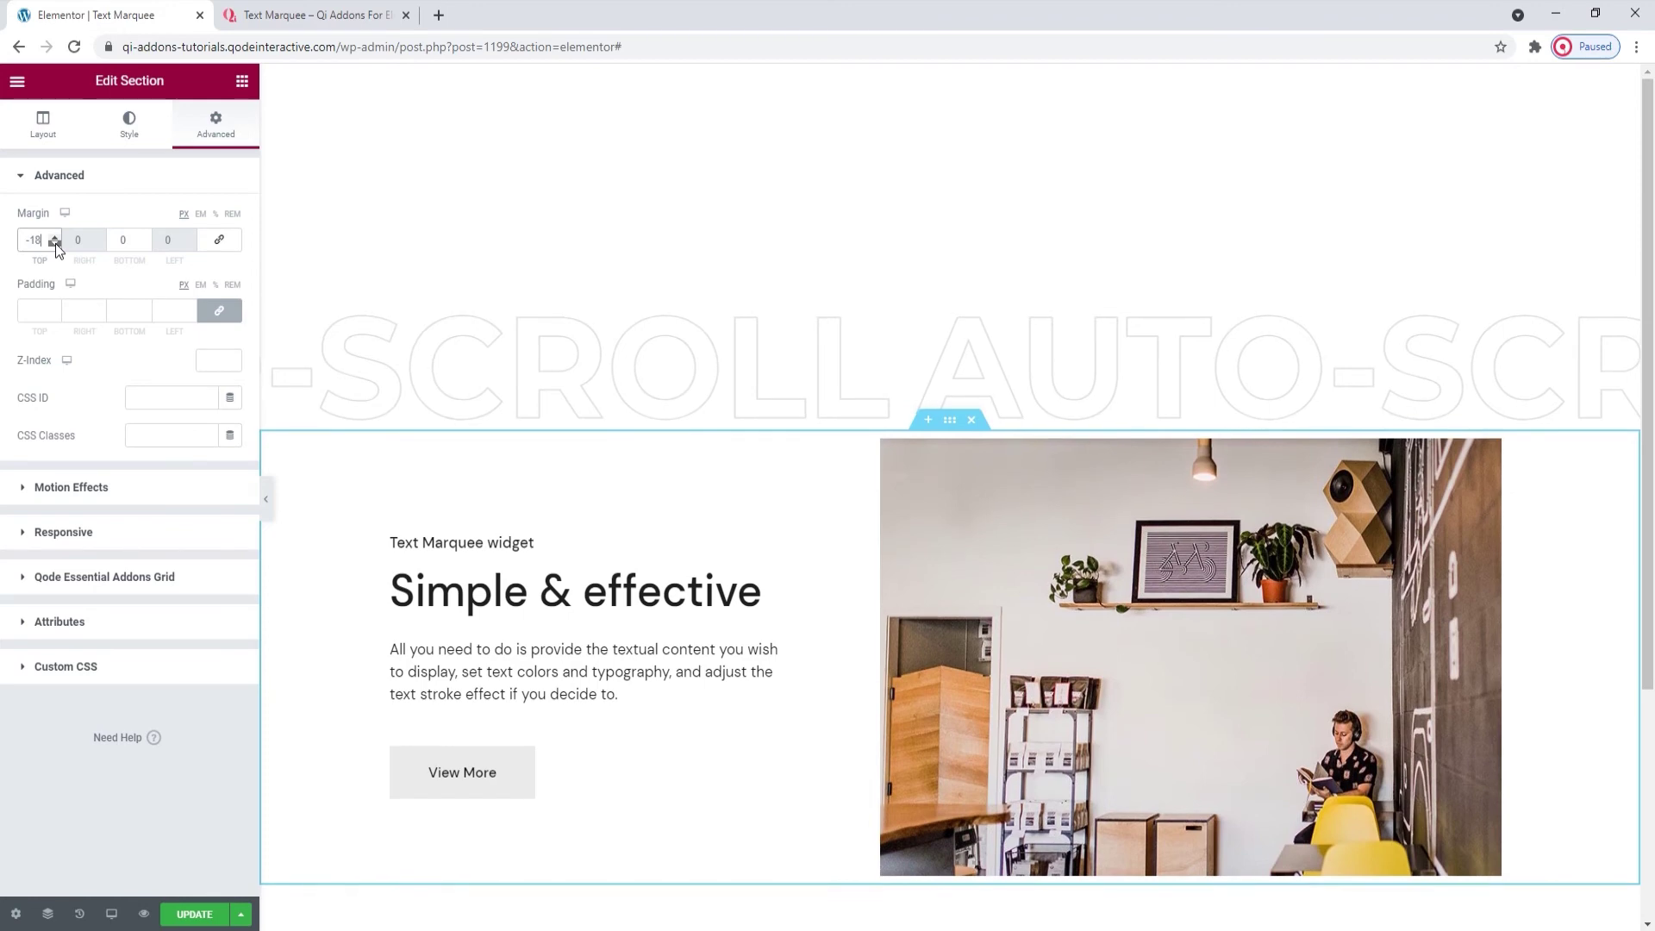
double_click(55, 243)
left_click(55, 243)
double_click(56, 243)
double_click(55, 243)
left_click(55, 243)
double_click(55, 243)
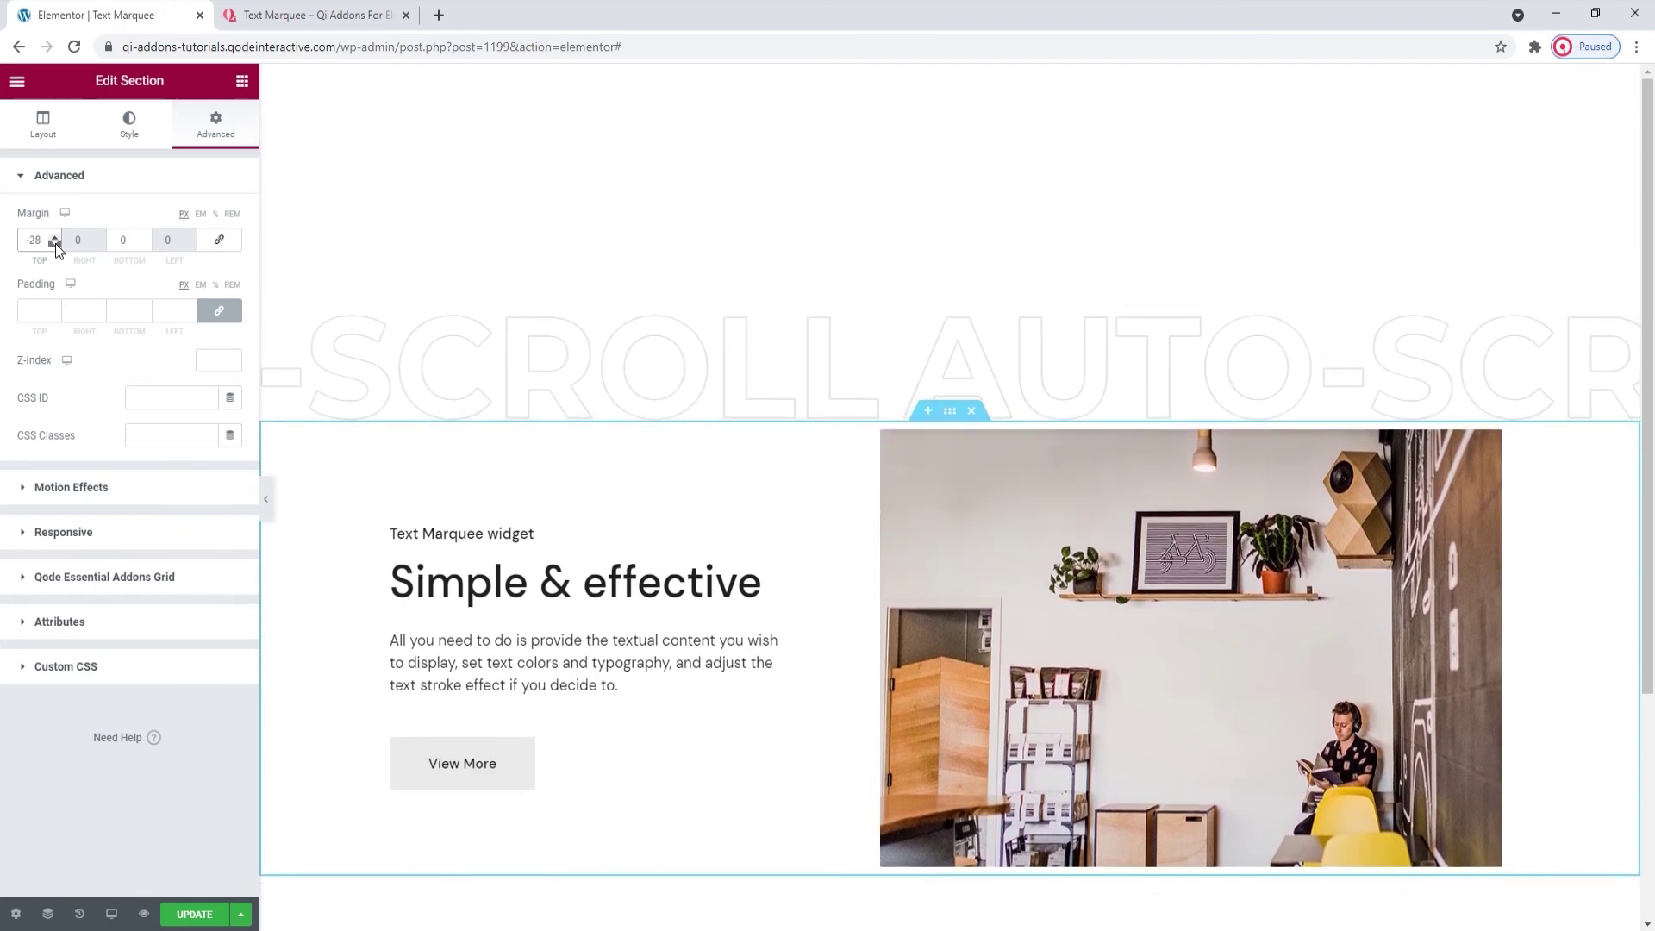
double_click(55, 243)
double_click(55, 243)
double_click(55, 243)
double_click(55, 243)
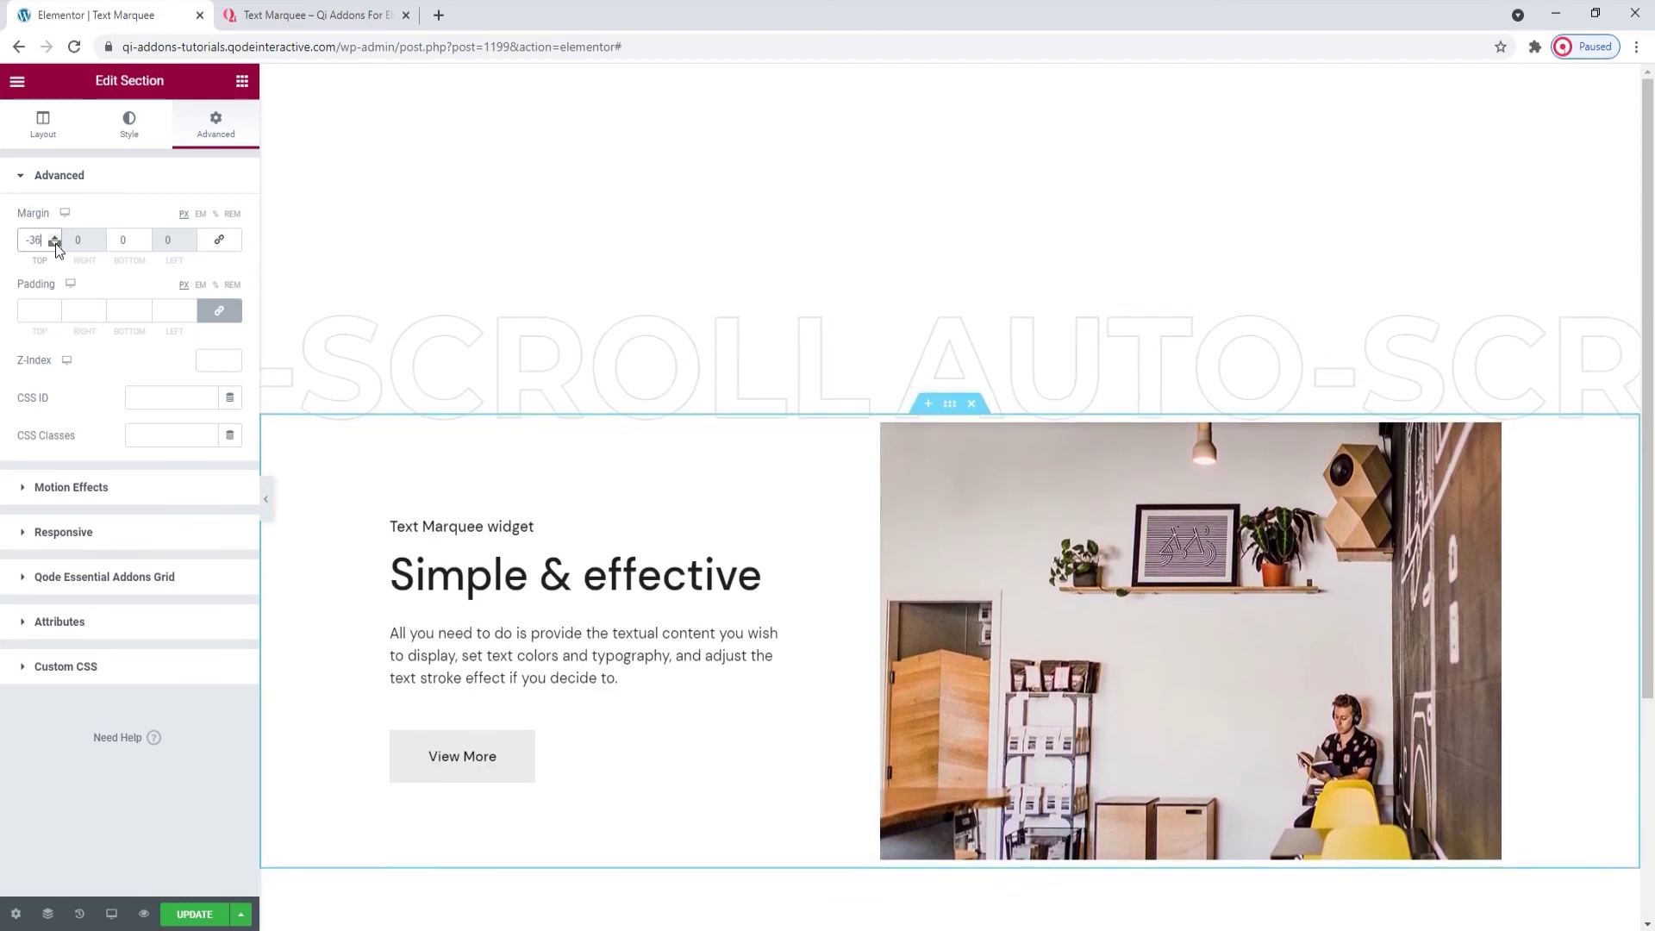
double_click(55, 243)
double_click(55, 243)
double_click(55, 243)
double_click(55, 244)
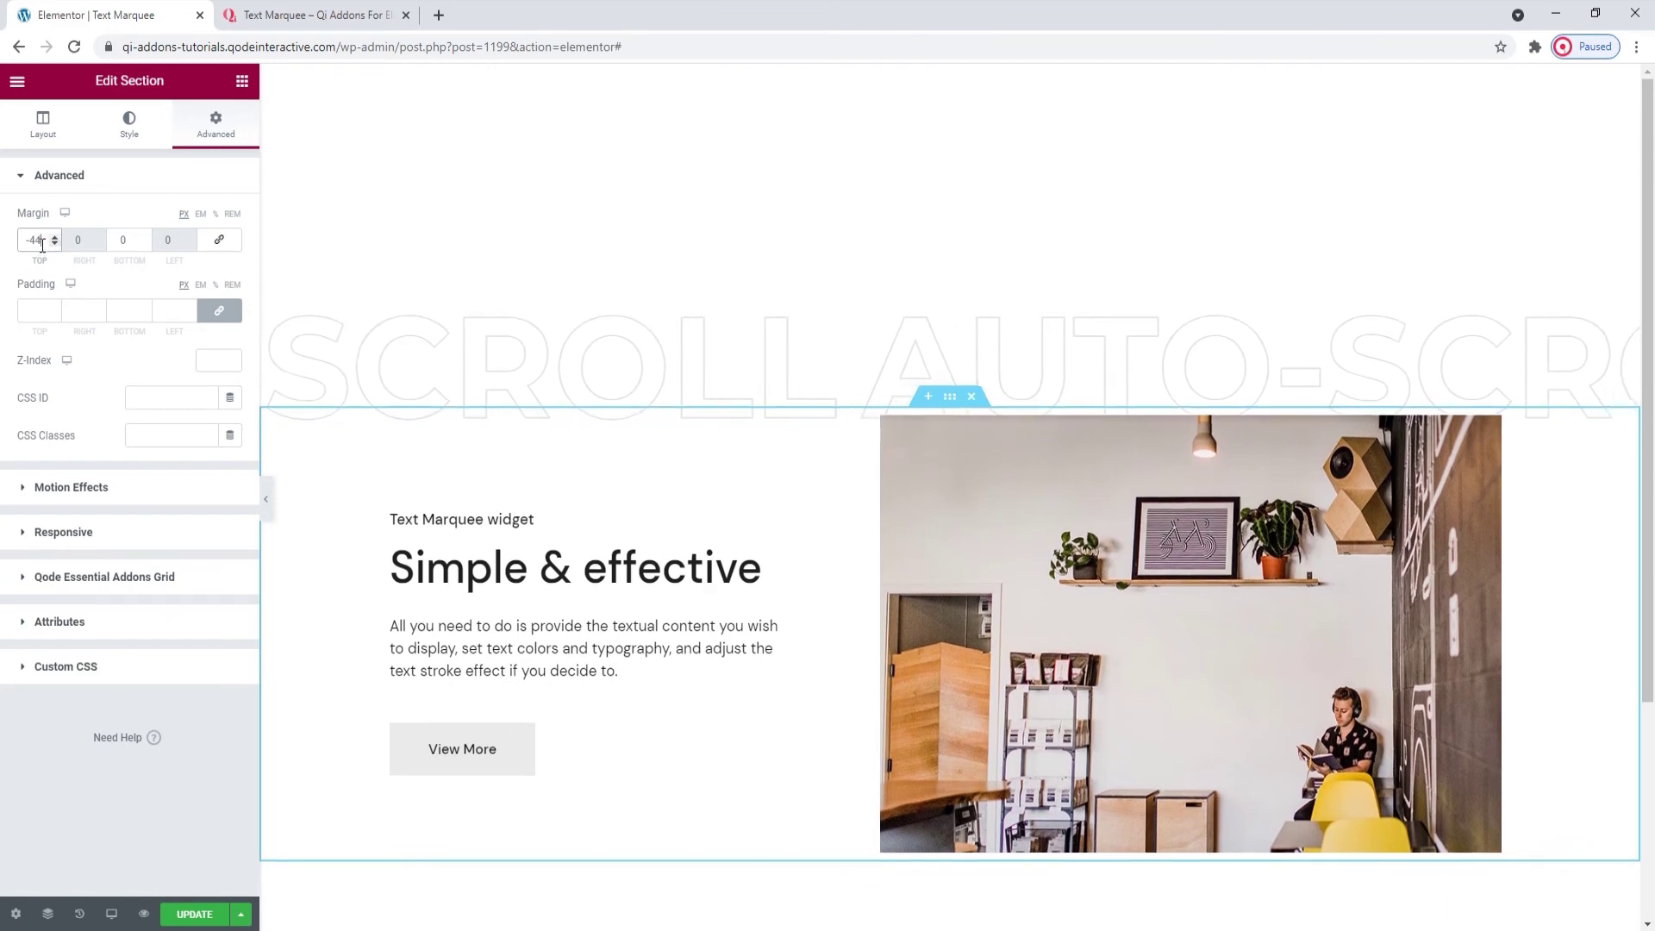
Enter -90 px as the top margin and save the page
double_click(34, 243)
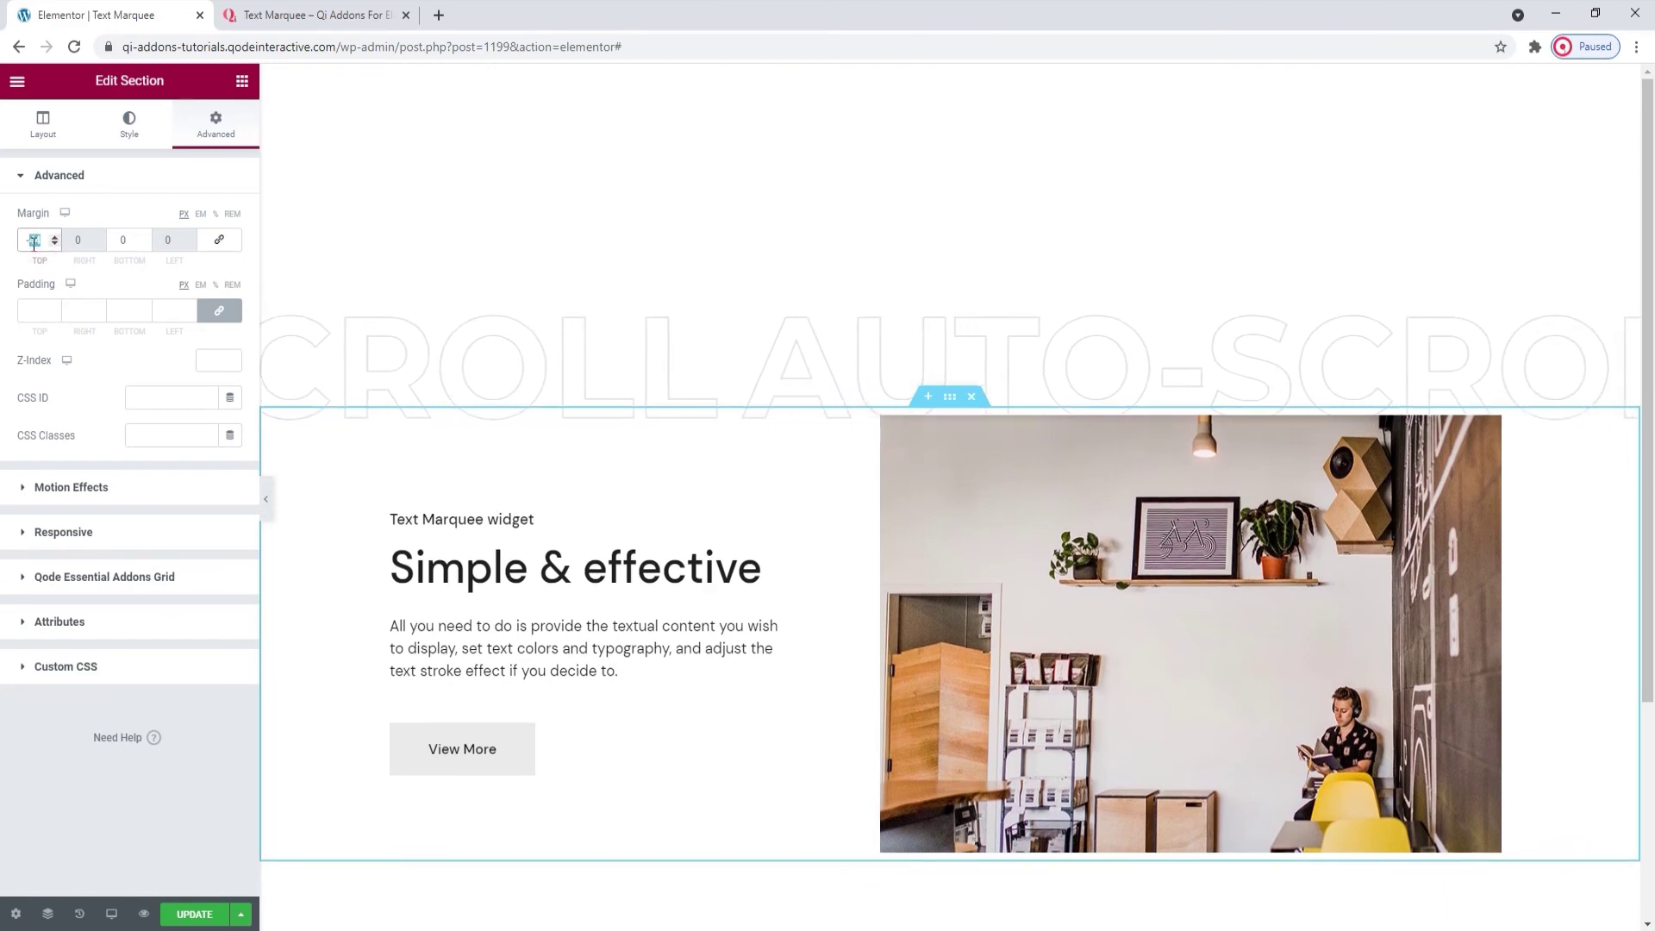
type("90")
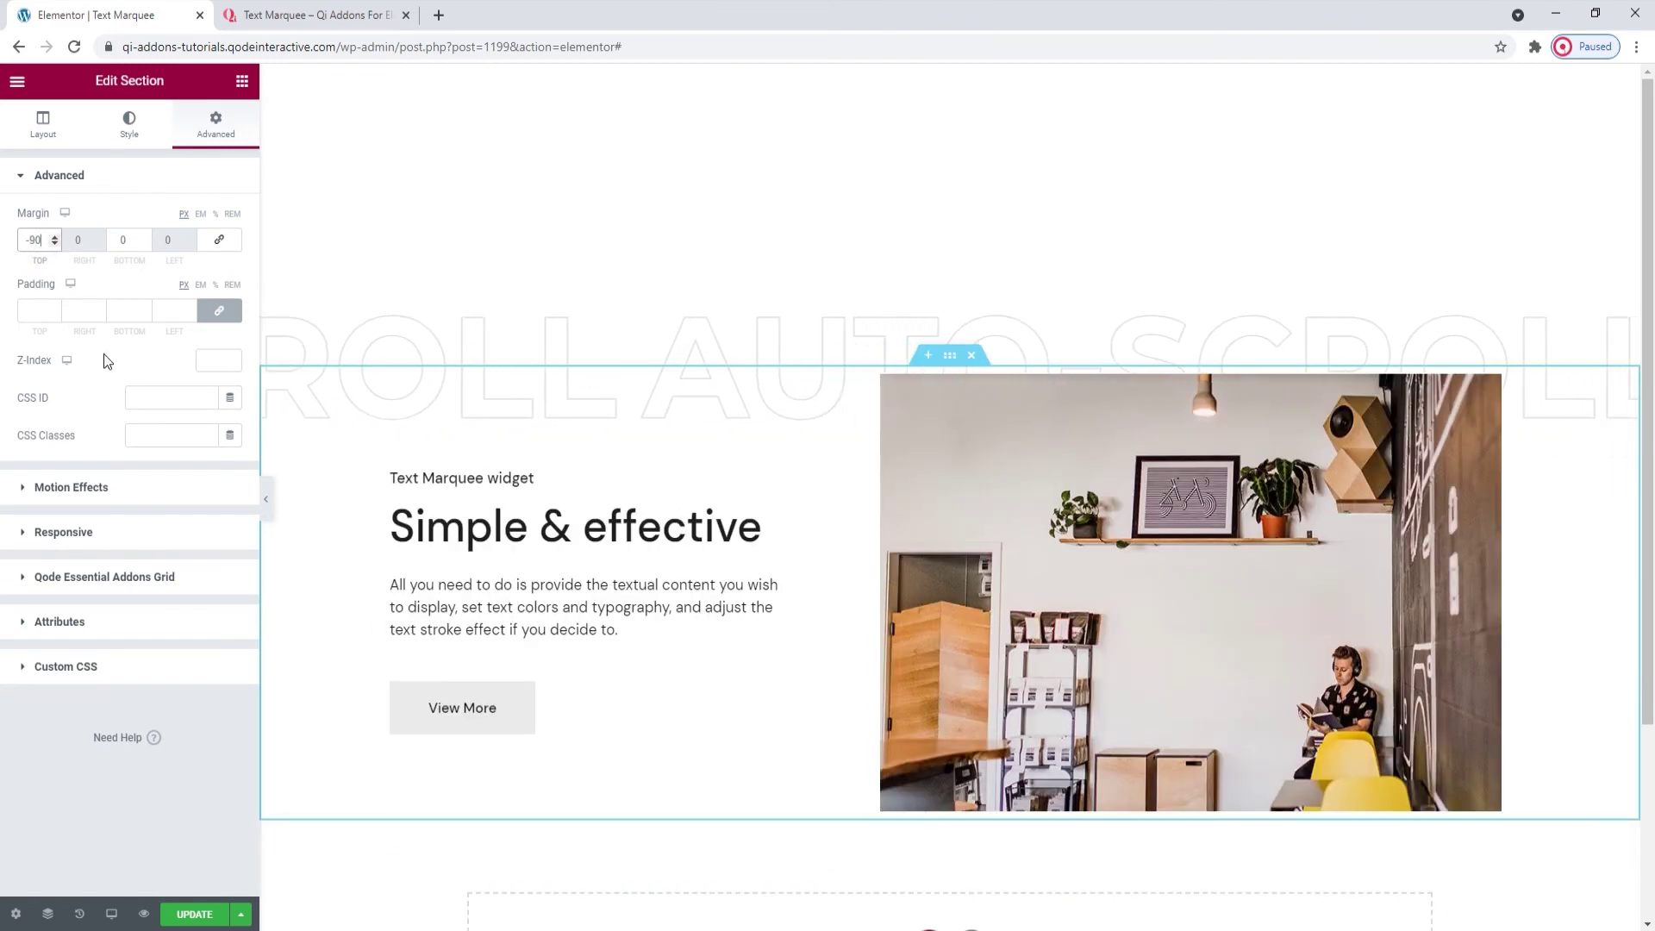
left_click(194, 915)
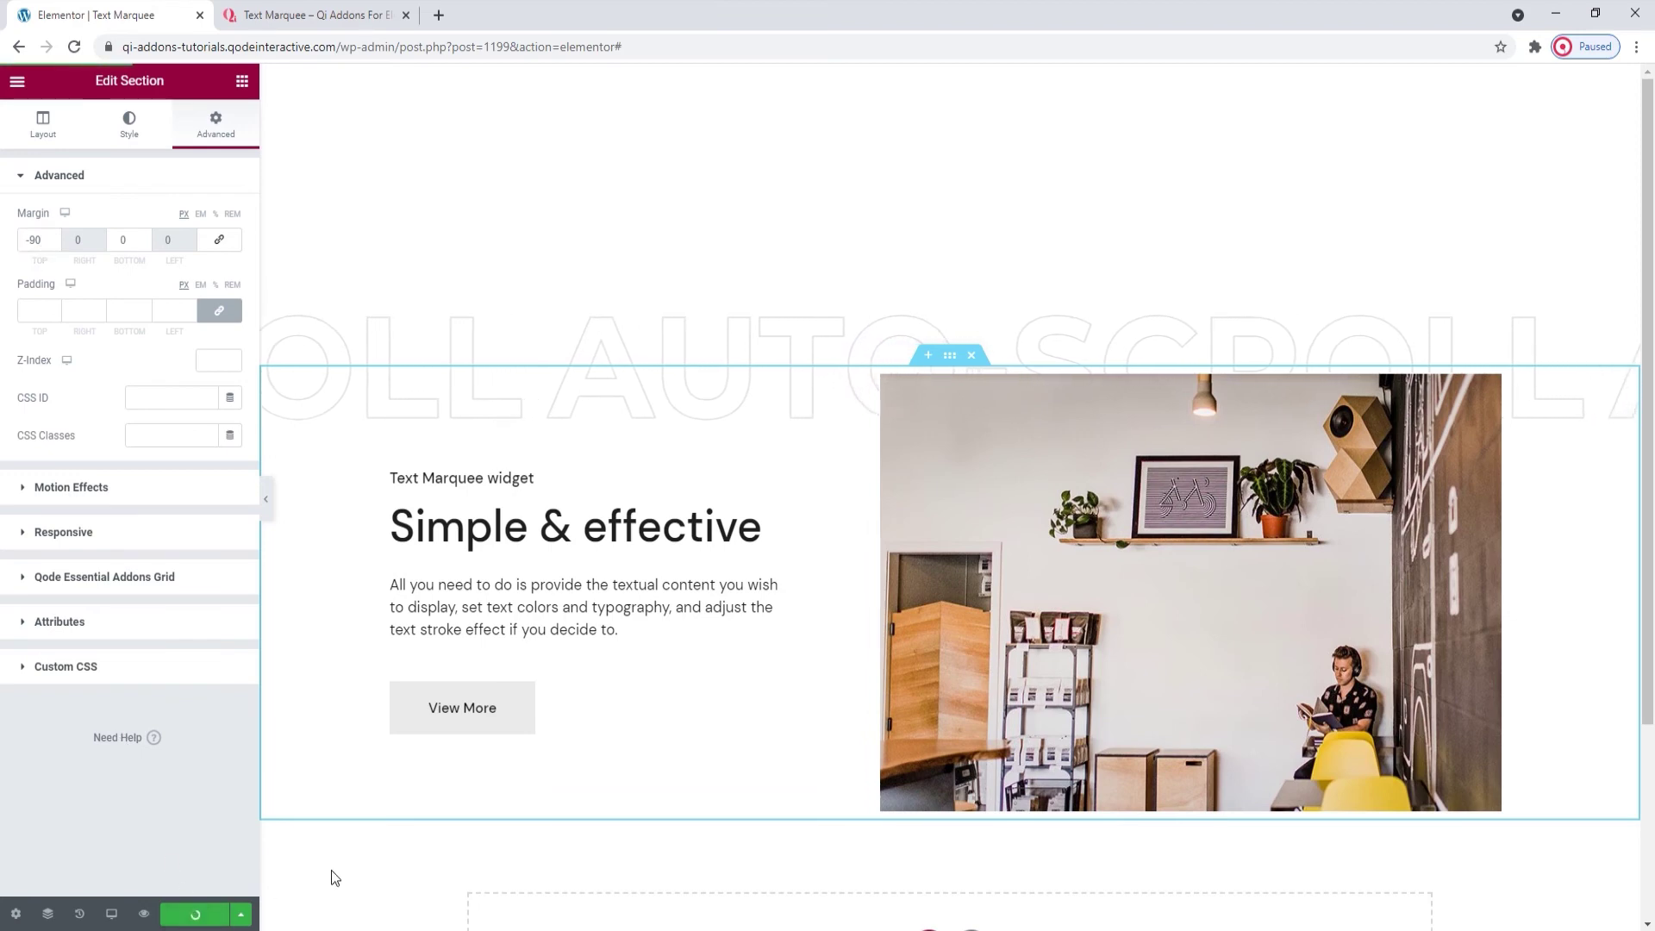
Save with UPDATE, then deselect the section to view the overlap on the marquee
left_click(369, 867)
scroll(368, 867, "down", 1)
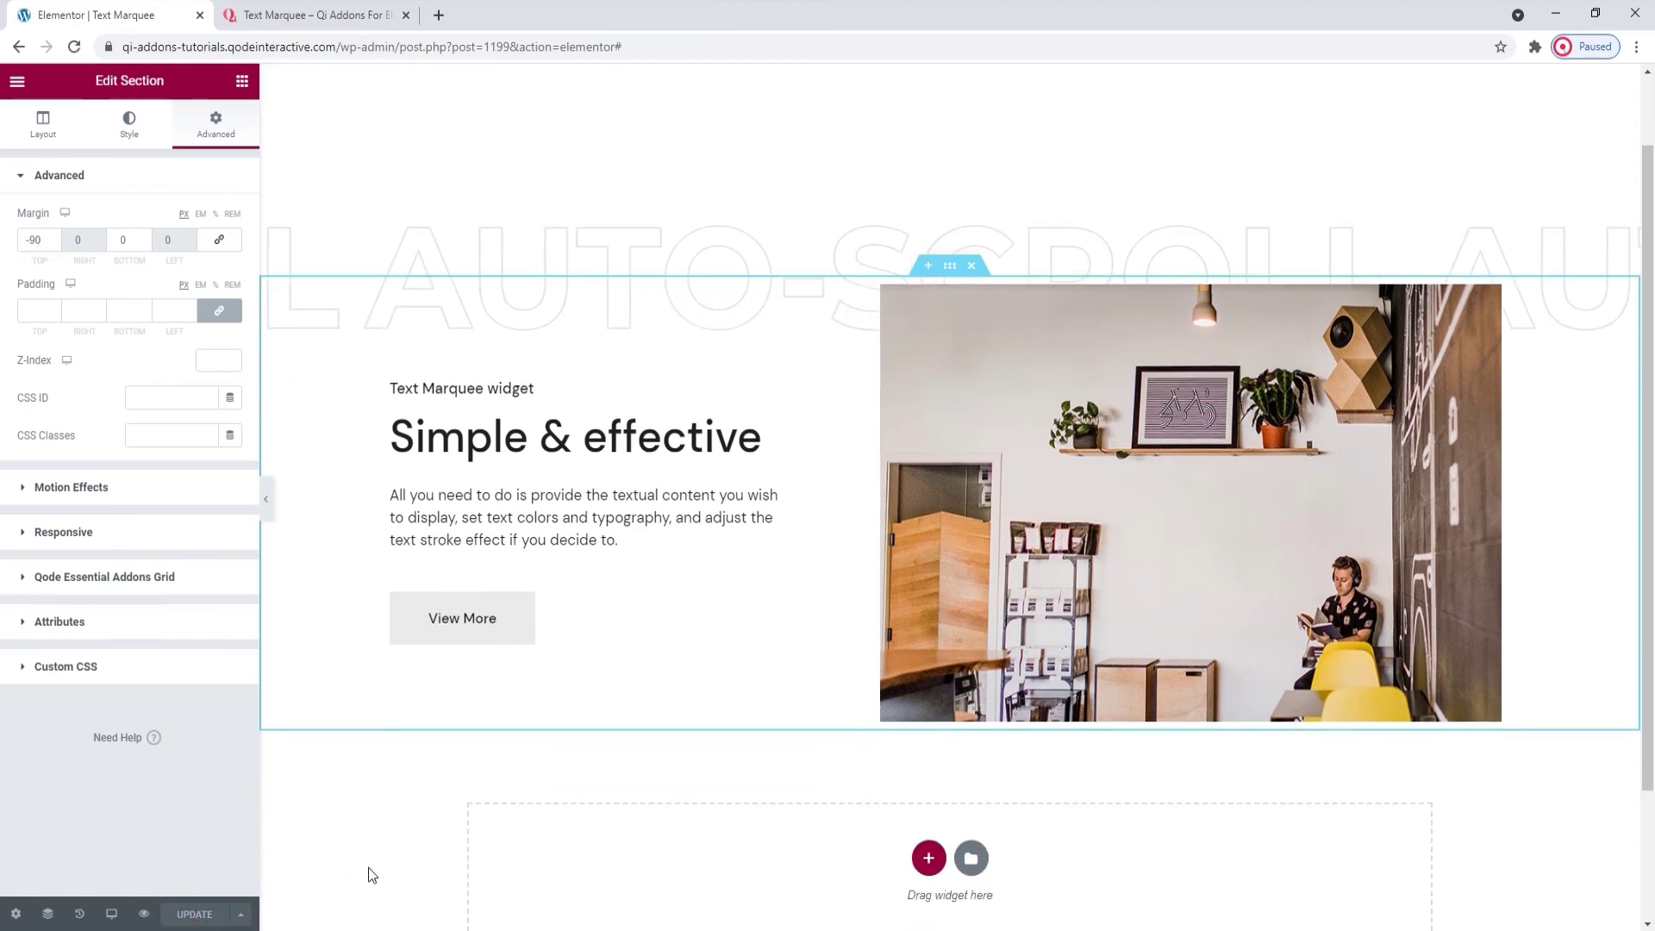
left_click(833, 176)
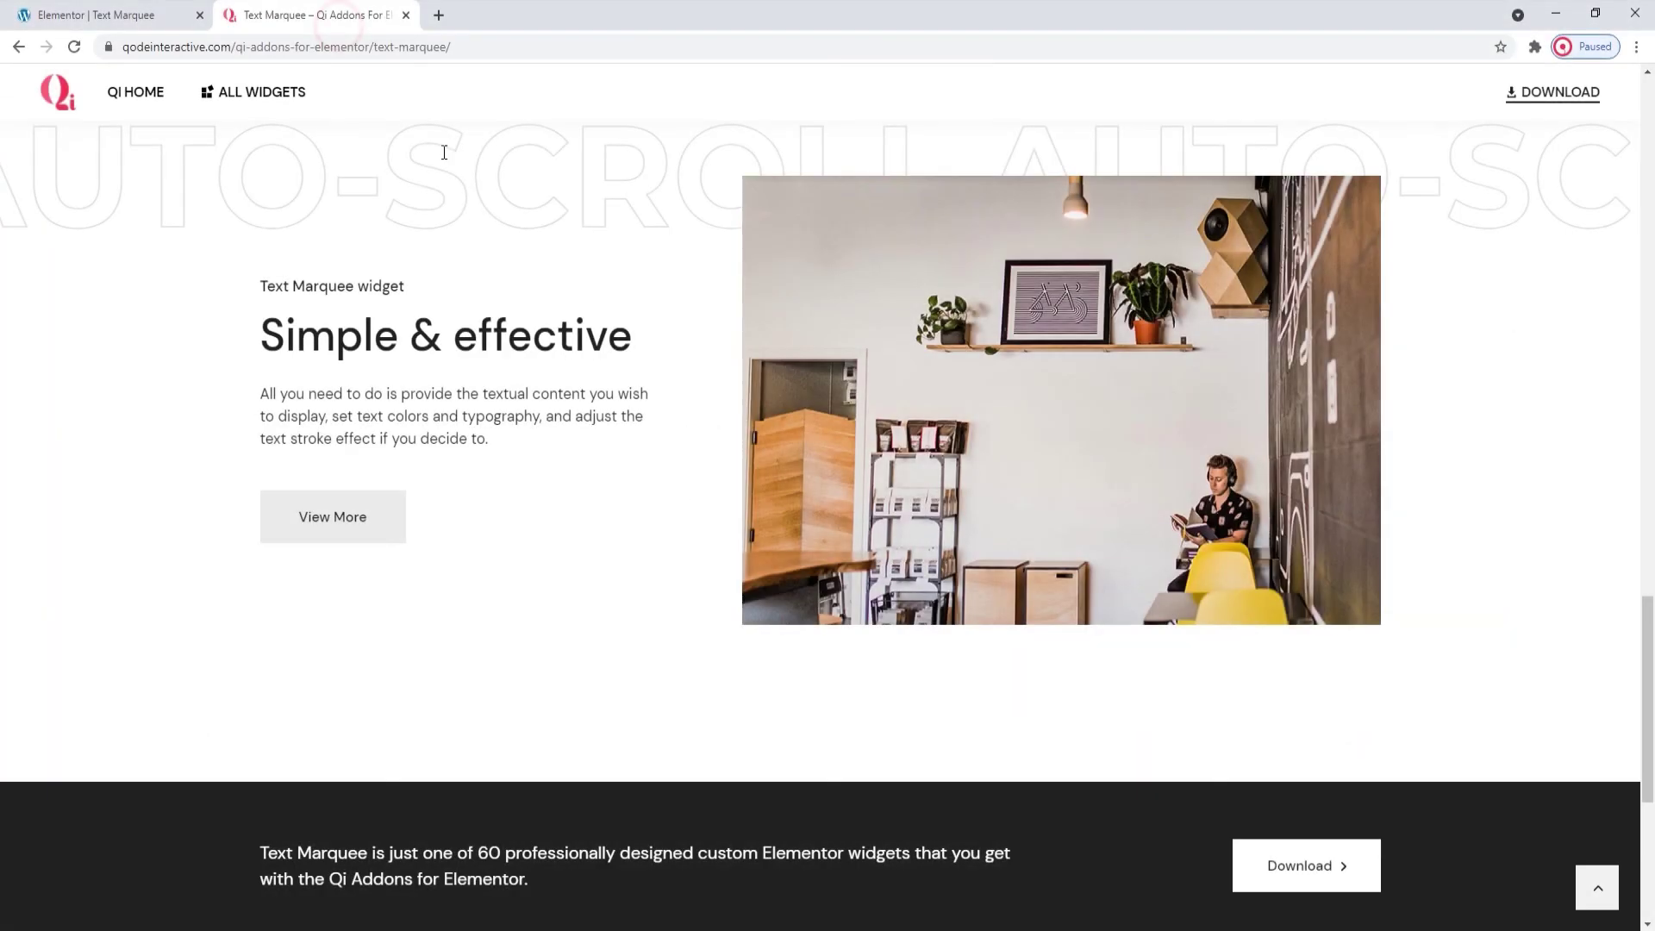
On the Qi Addons demo, return to the top and scroll to the 'Simple & effective' section over the AUTO-SCROLL marquee
left_click(1581, 888)
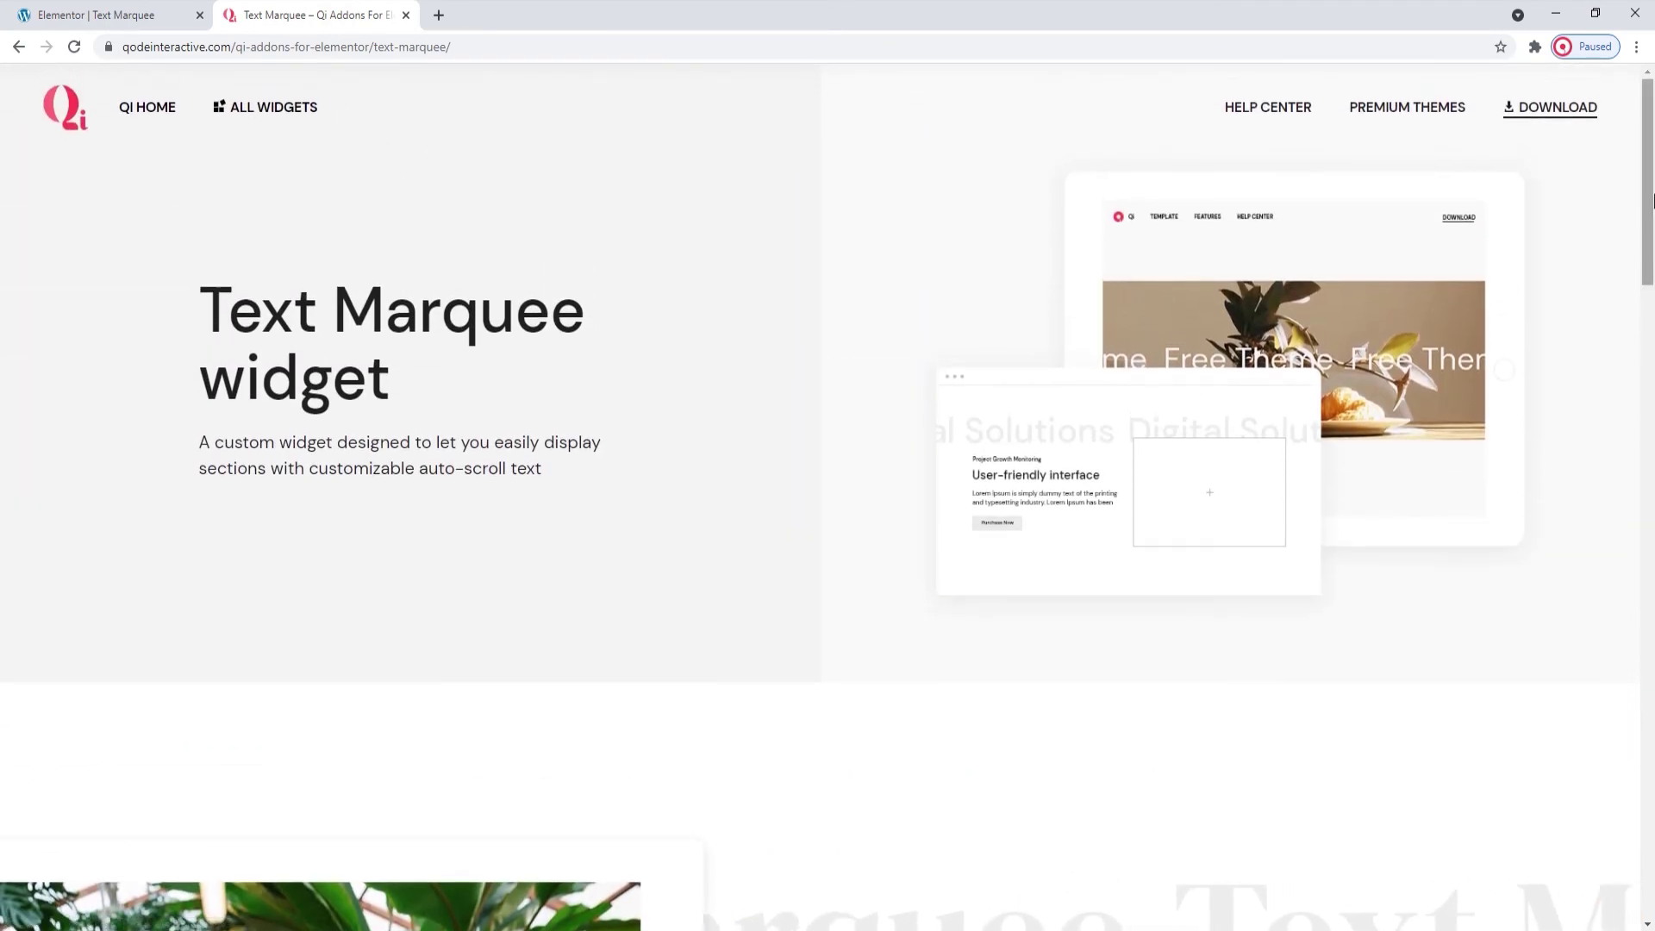
left_click_drag(1652, 207, 1652, 338)
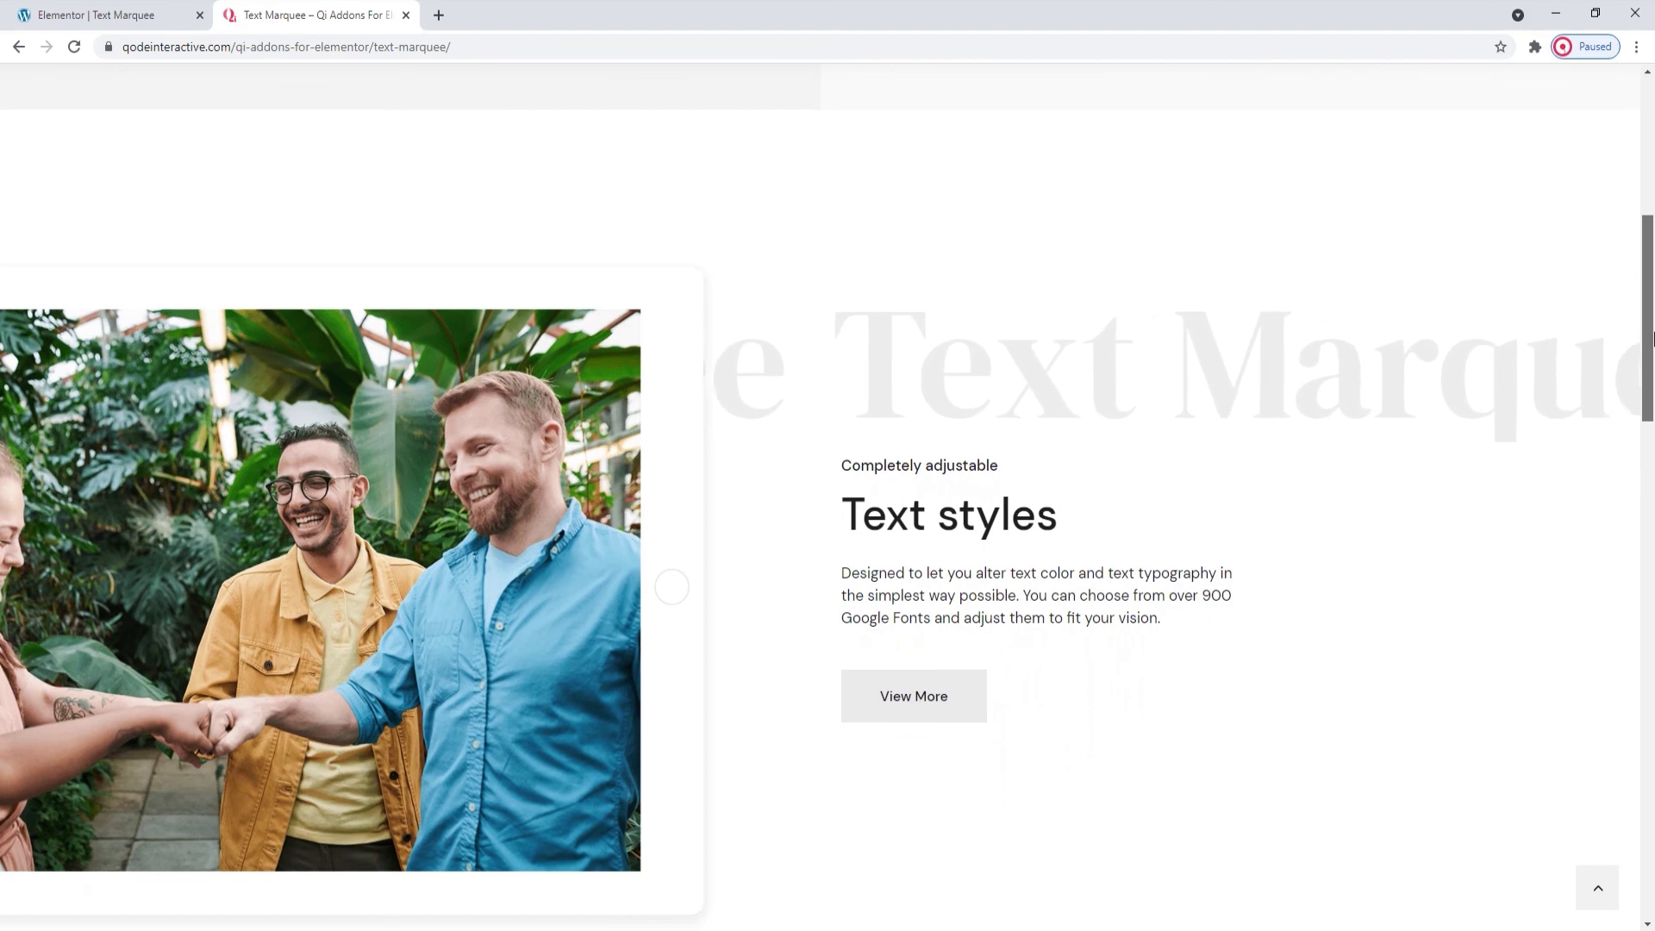
left_click_drag(1652, 338, 1652, 524)
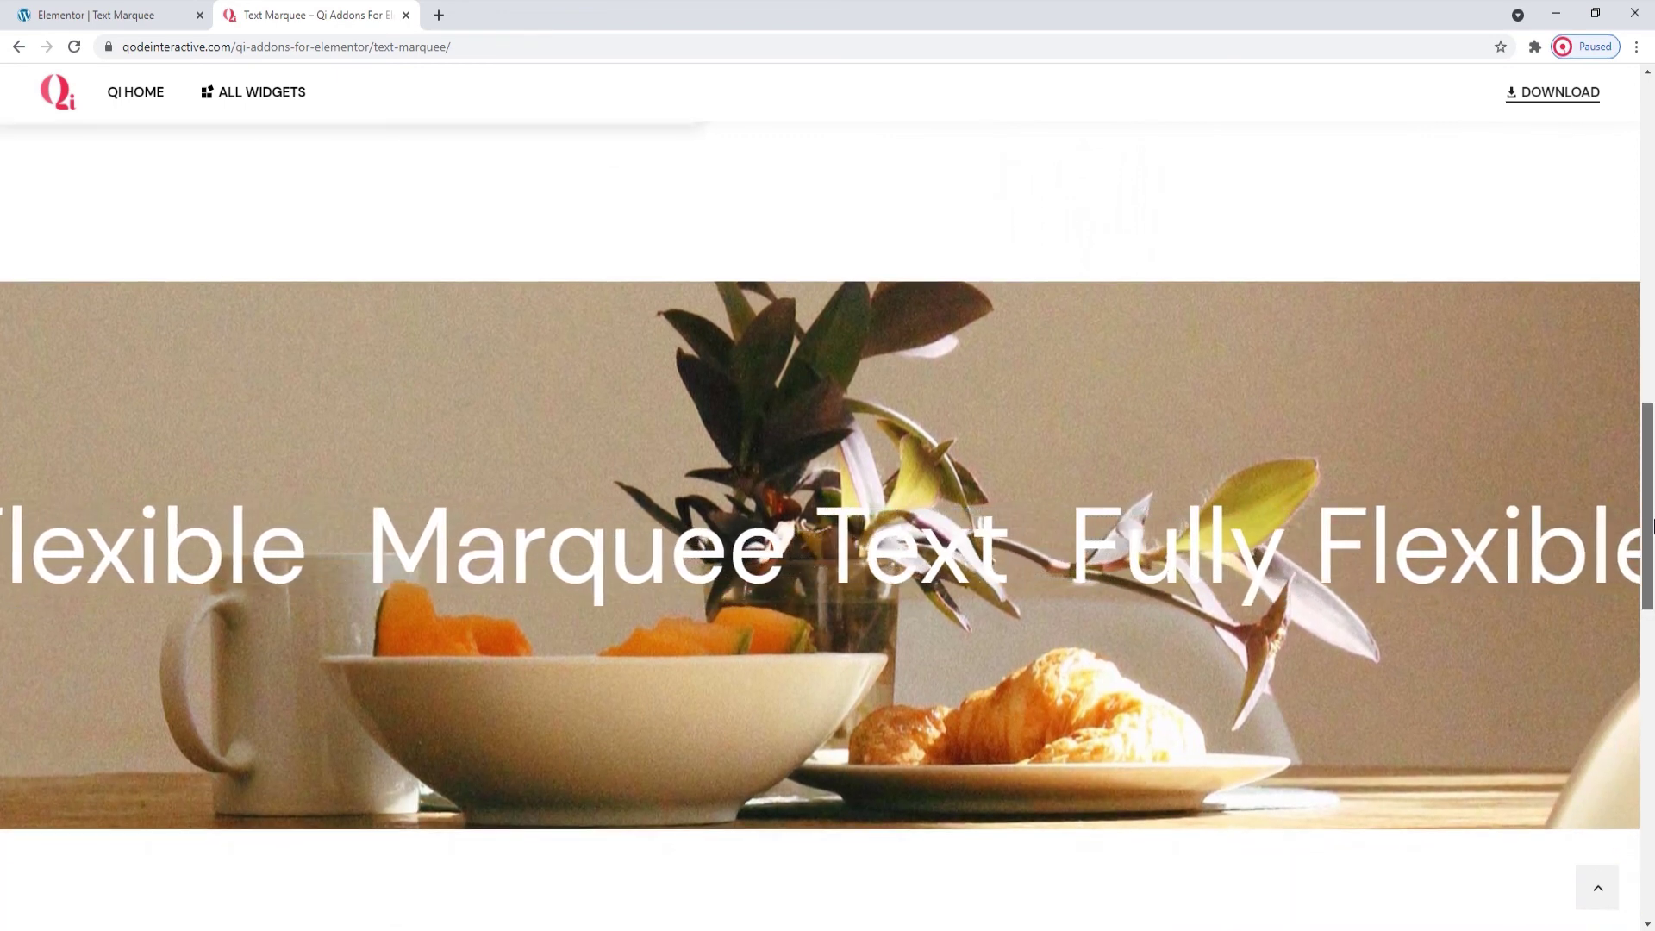
left_click_drag(1652, 524, 1652, 713)
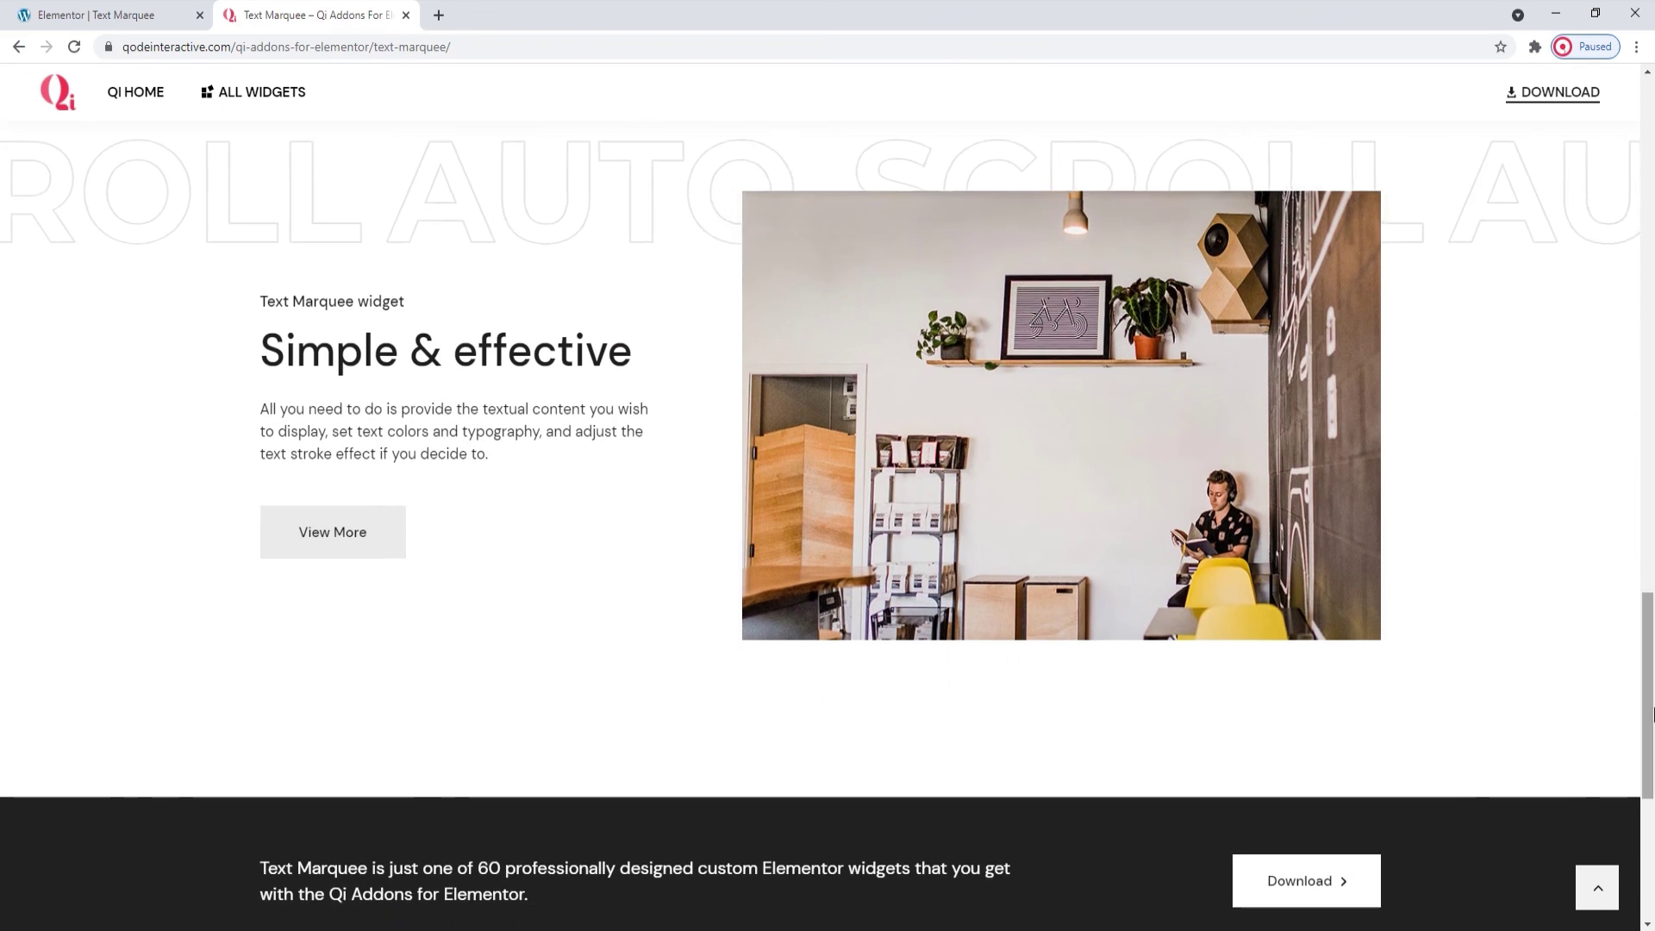